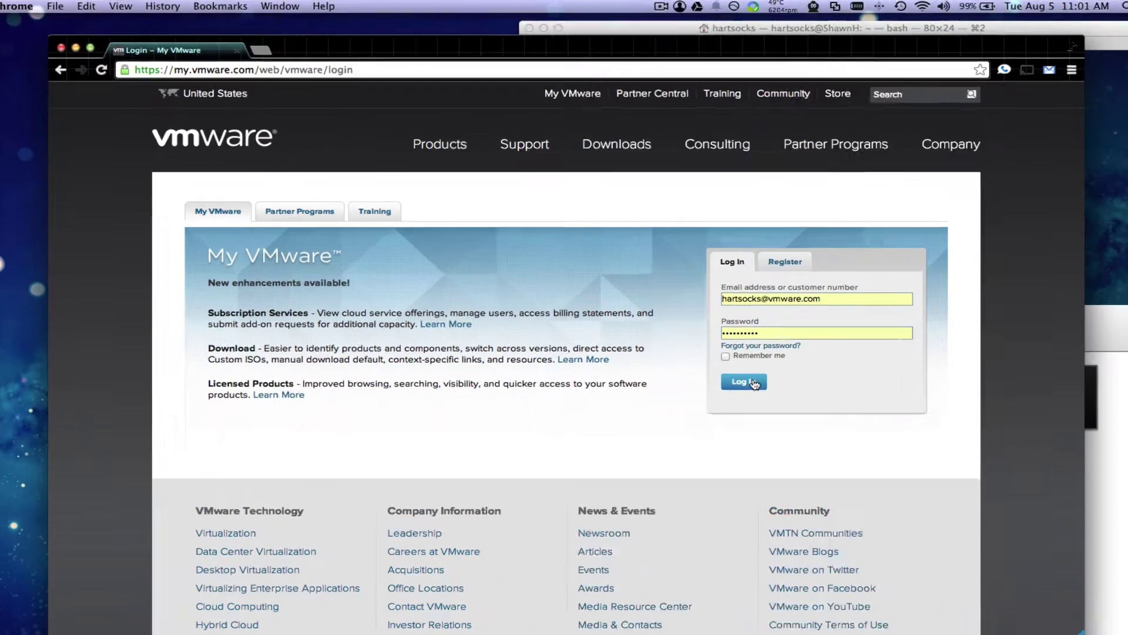
Step: Log in to My VMware and open VMware vSphere's download components from All Products
left_click(725, 367)
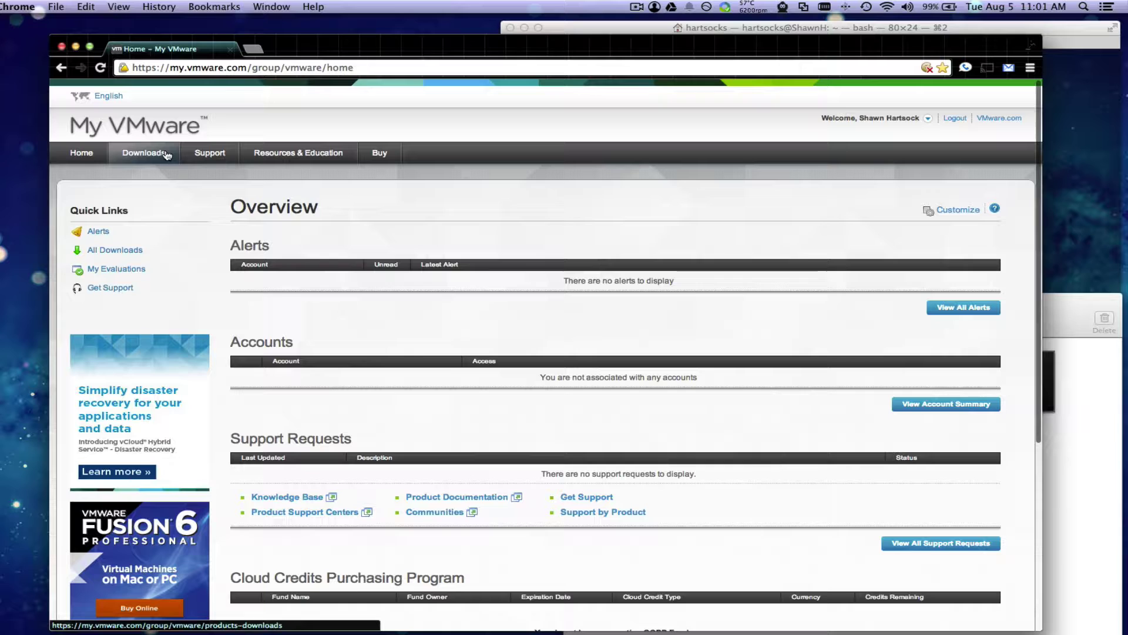
mouse_move(165, 159)
left_click(152, 195)
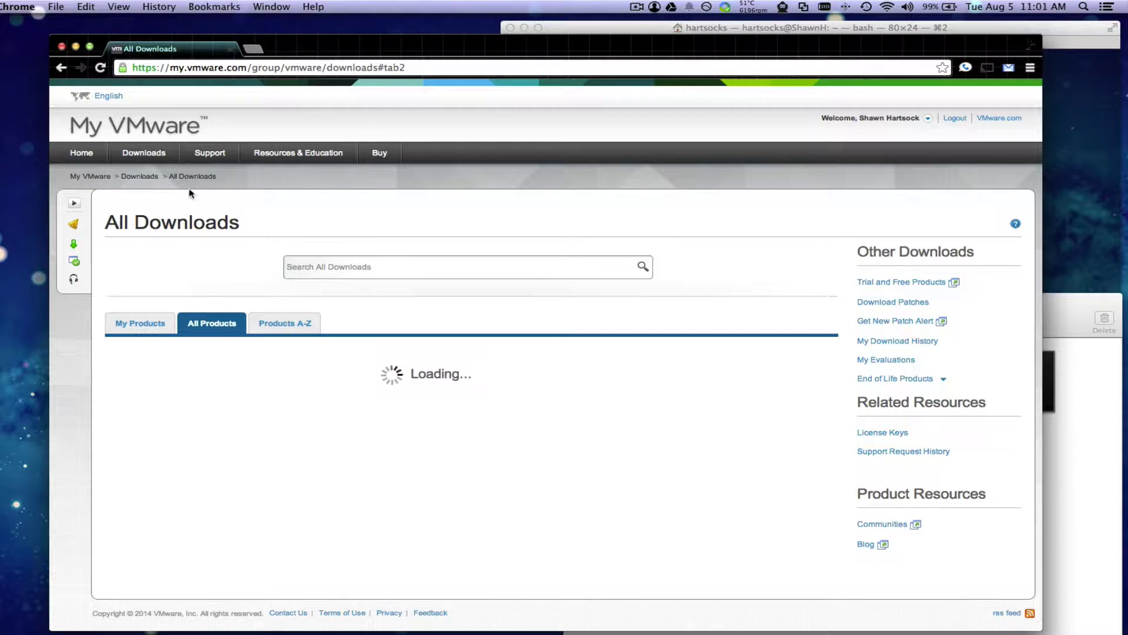
left_click(311, 265)
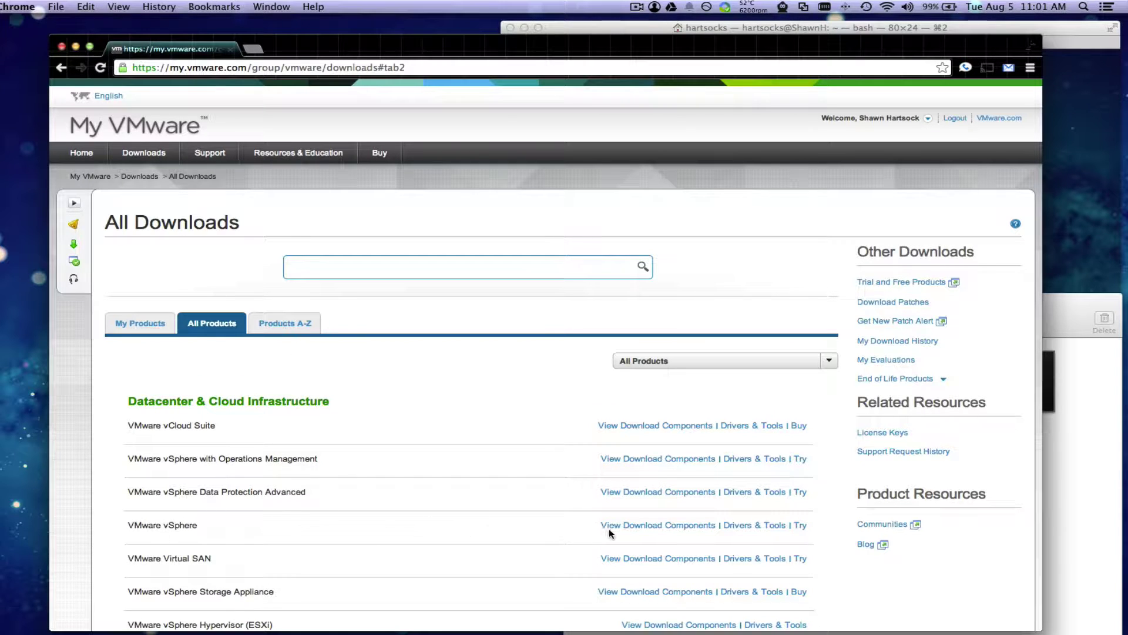
left_click(630, 532)
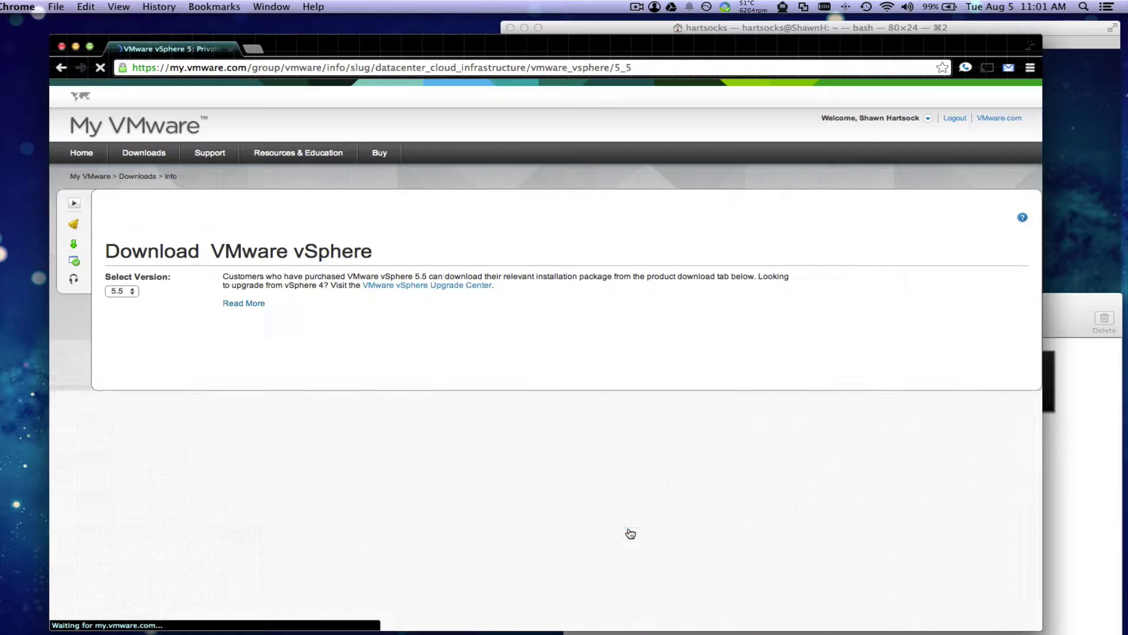
Step: Open the vCenter Server 5.5 Update 1c downloads and start downloading the appliance .ova
scroll(435, 518, "down", 1)
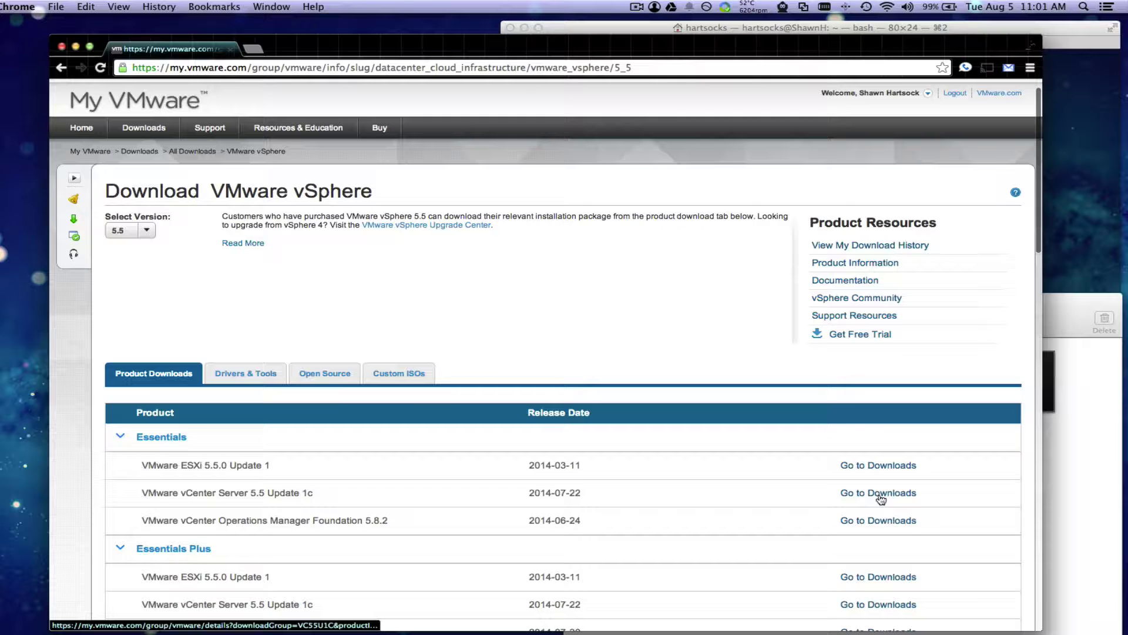
left_click(880, 498)
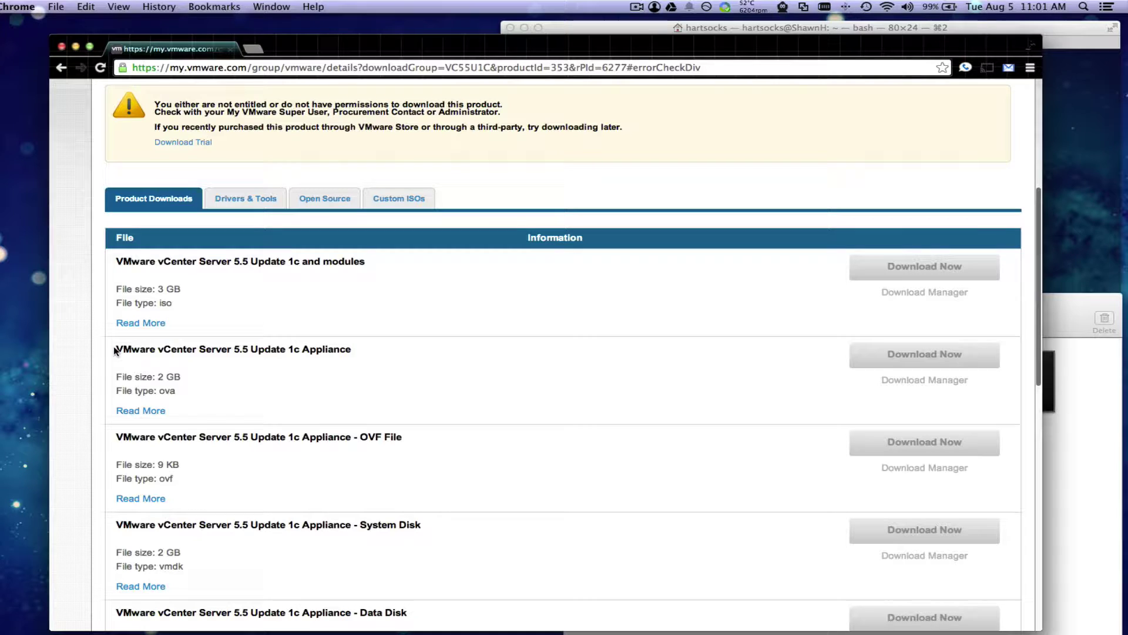
left_click_drag(116, 349, 341, 349)
left_click(459, 355)
left_click(921, 361)
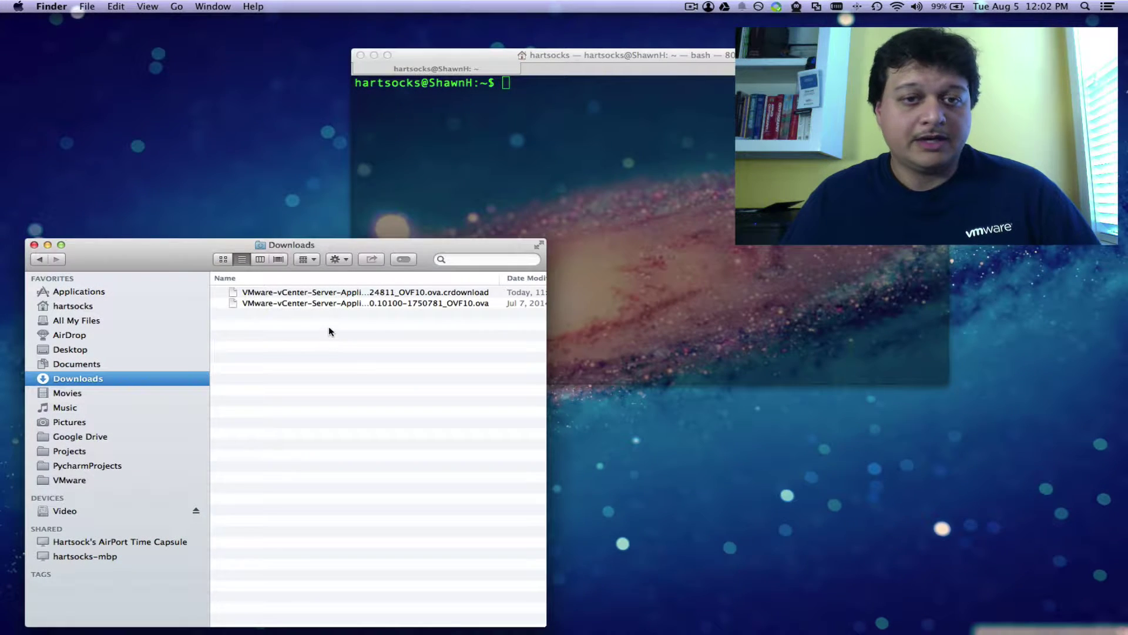
Step: Check the downloaded appliance .ova in Downloads, then launch VMware Fusion from Applications
left_click(395, 303)
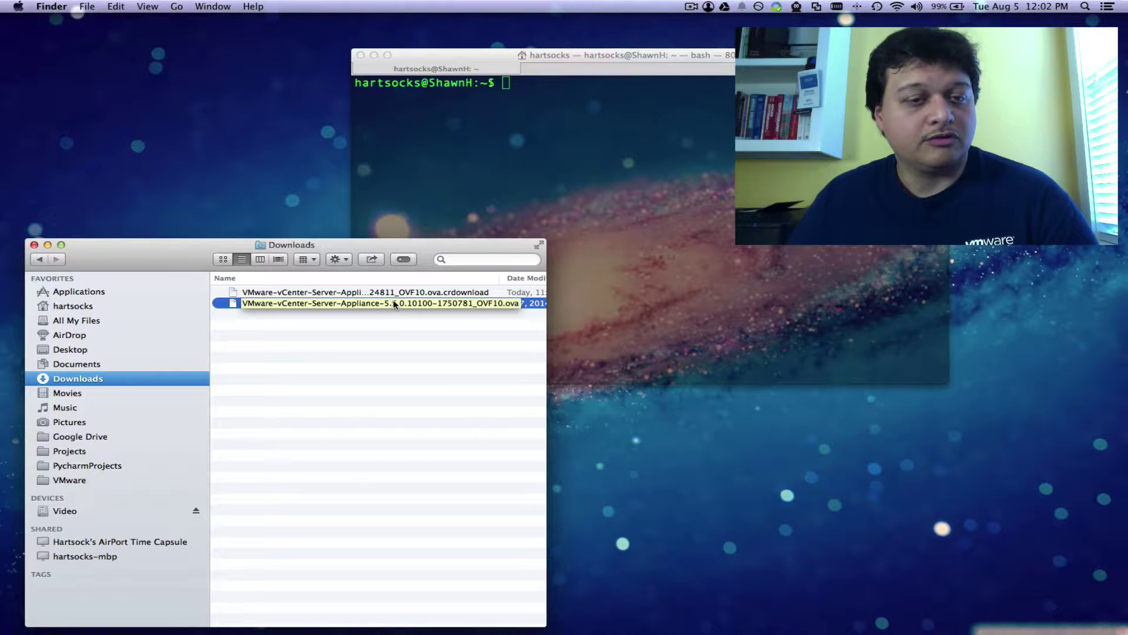
left_click(70, 292)
scroll(417, 497, "down", 10)
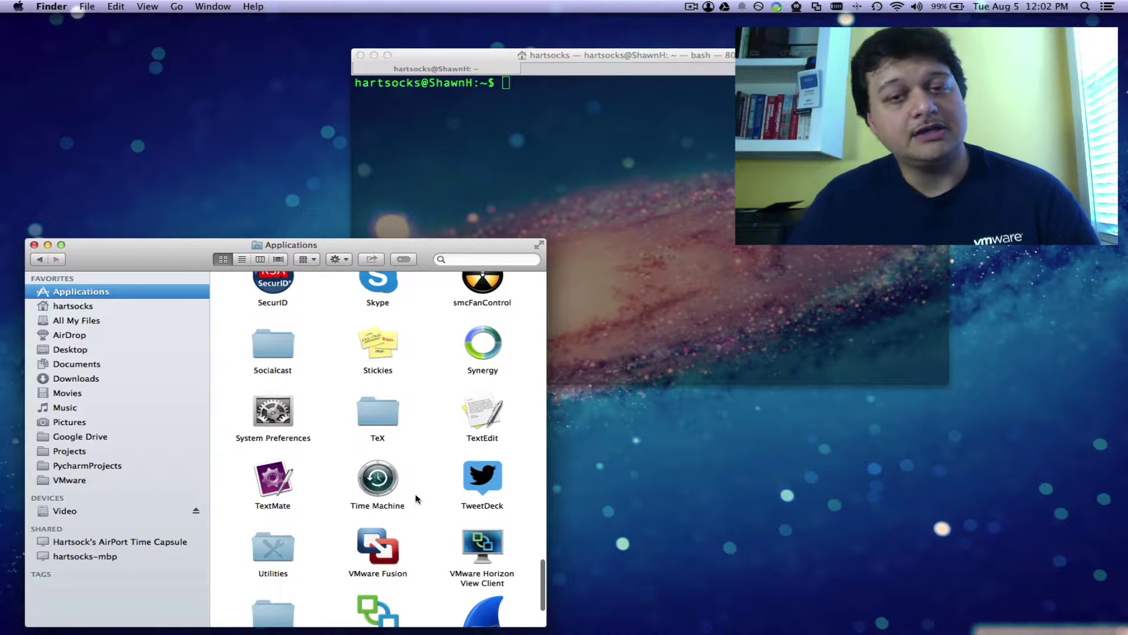
double_click(378, 450)
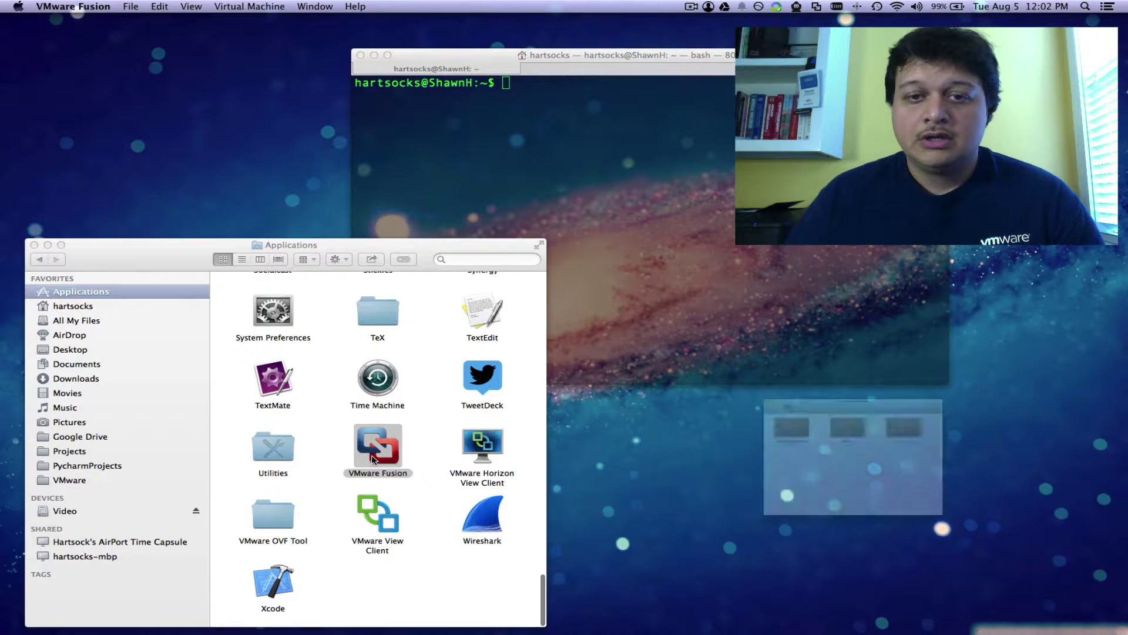
Step: Import VMware-vCenter-Server-Appliance-5.5.0.10100-1750781_OVF10.ova as a new virtual machine named VCSIM
left_click(34, 246)
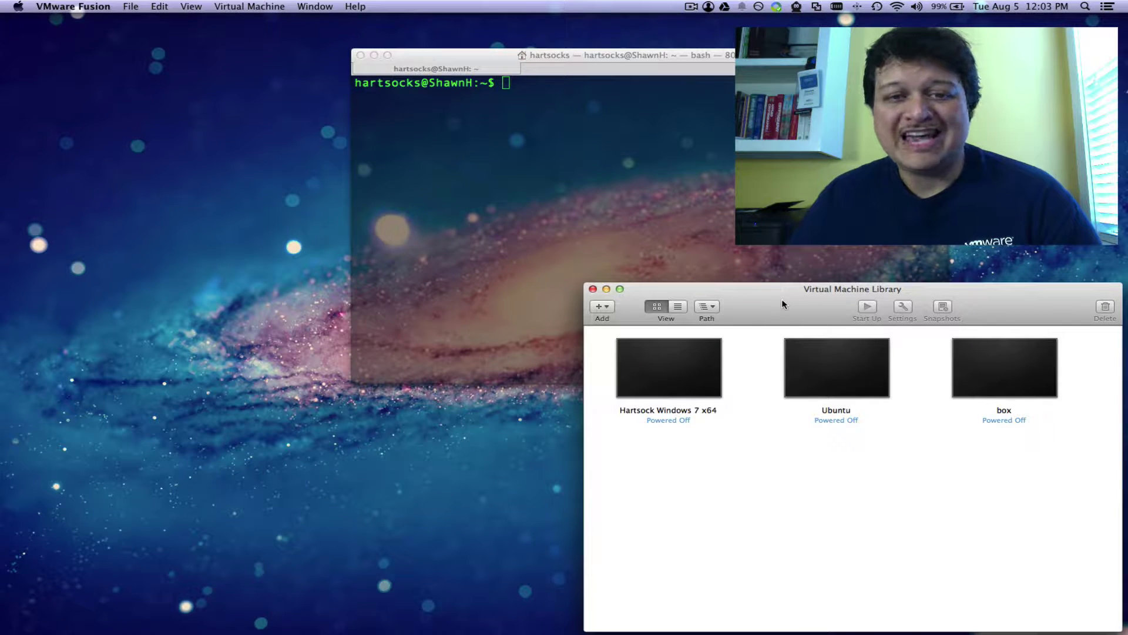
left_click(604, 312)
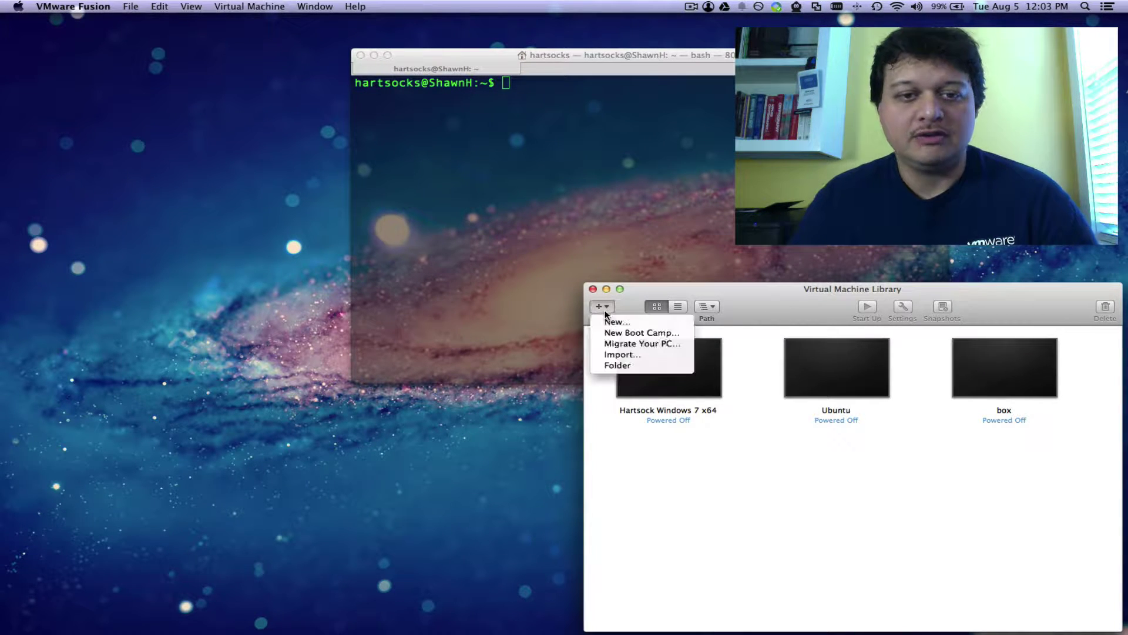
left_click(617, 354)
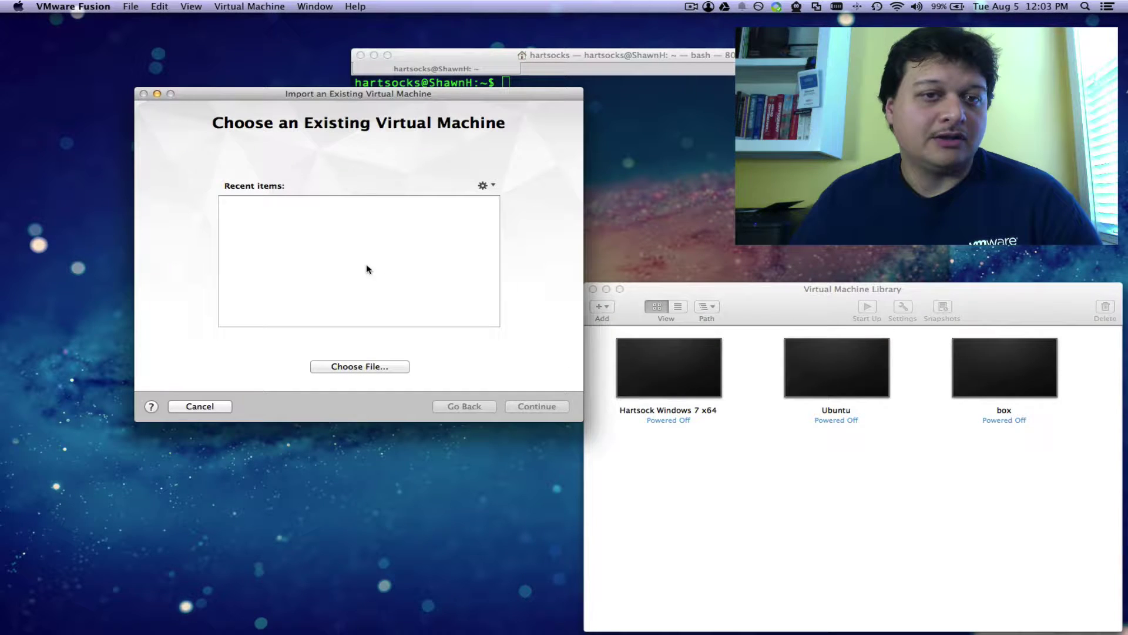
left_click(360, 367)
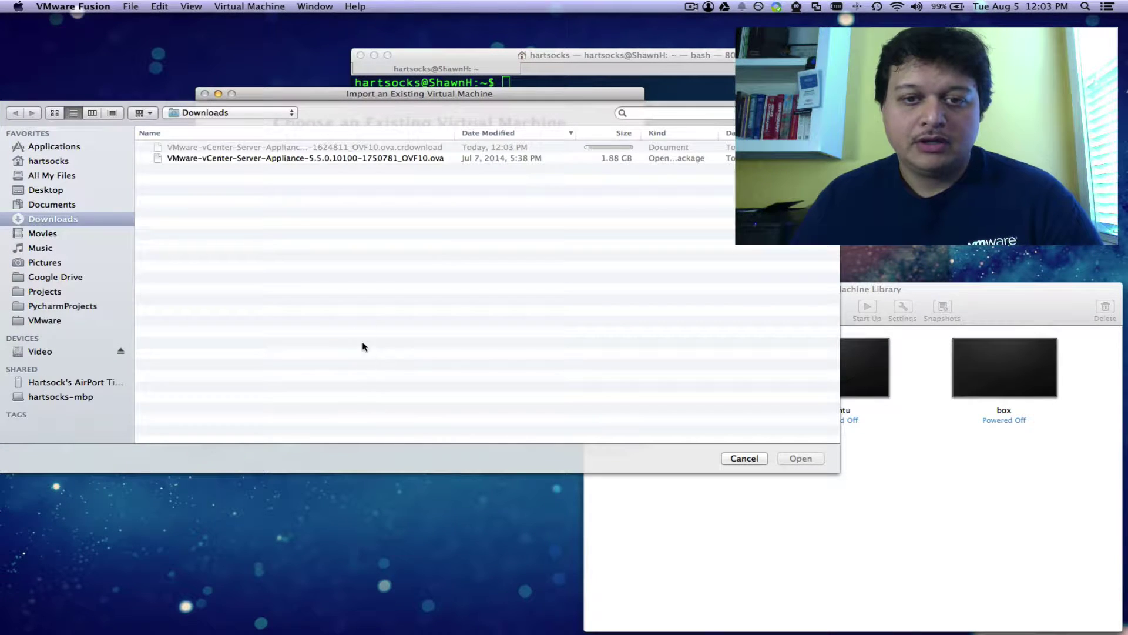
left_click(330, 158)
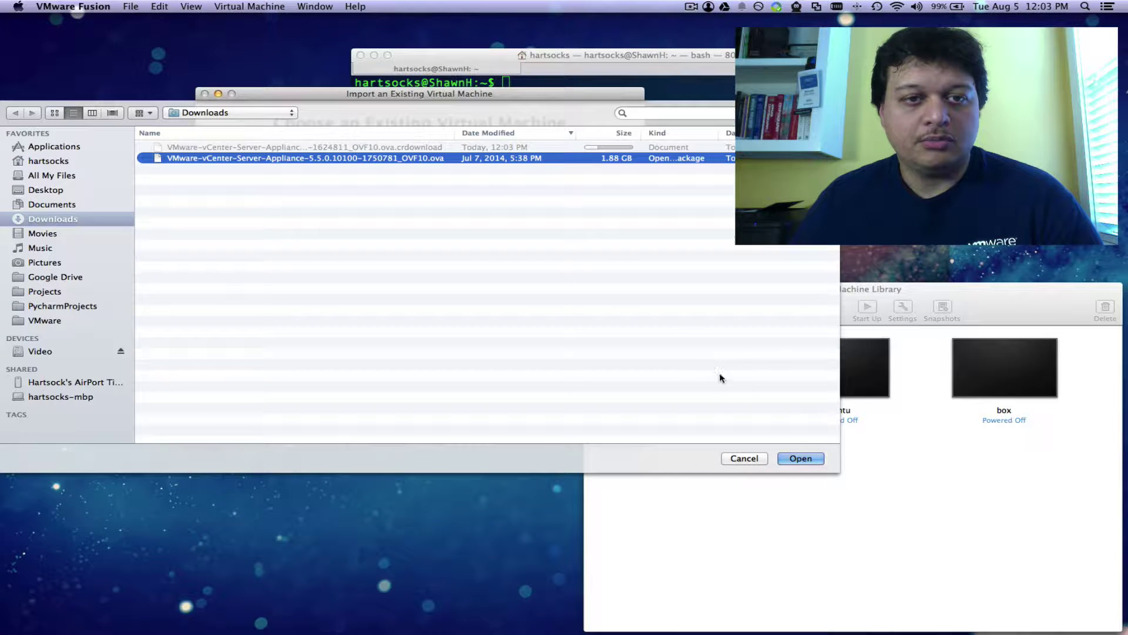
left_click(800, 459)
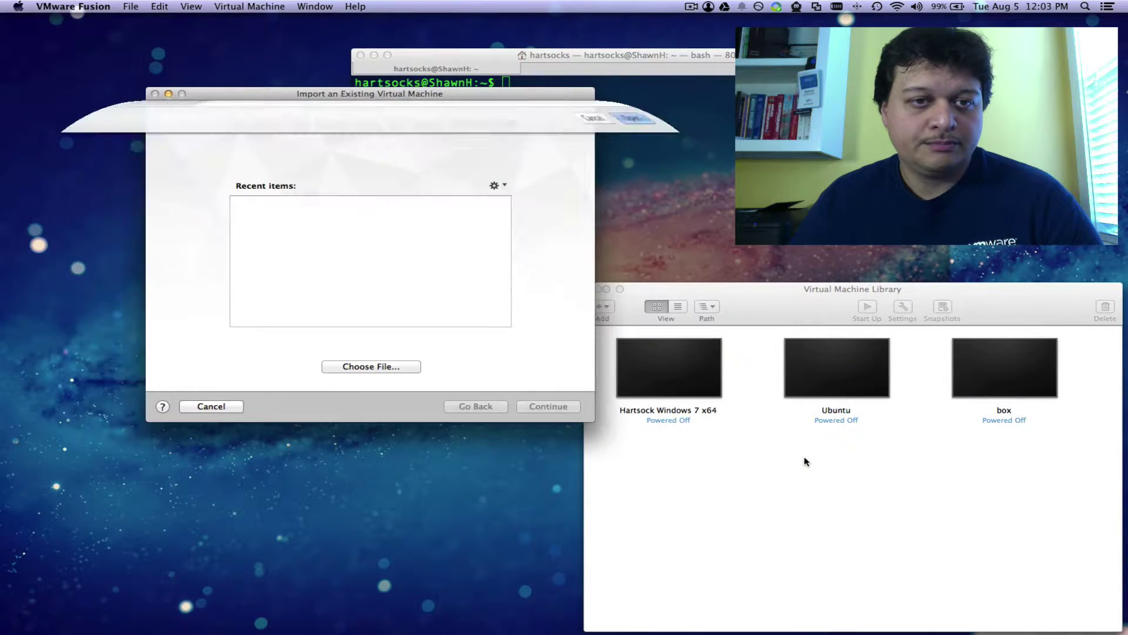
left_click(536, 407)
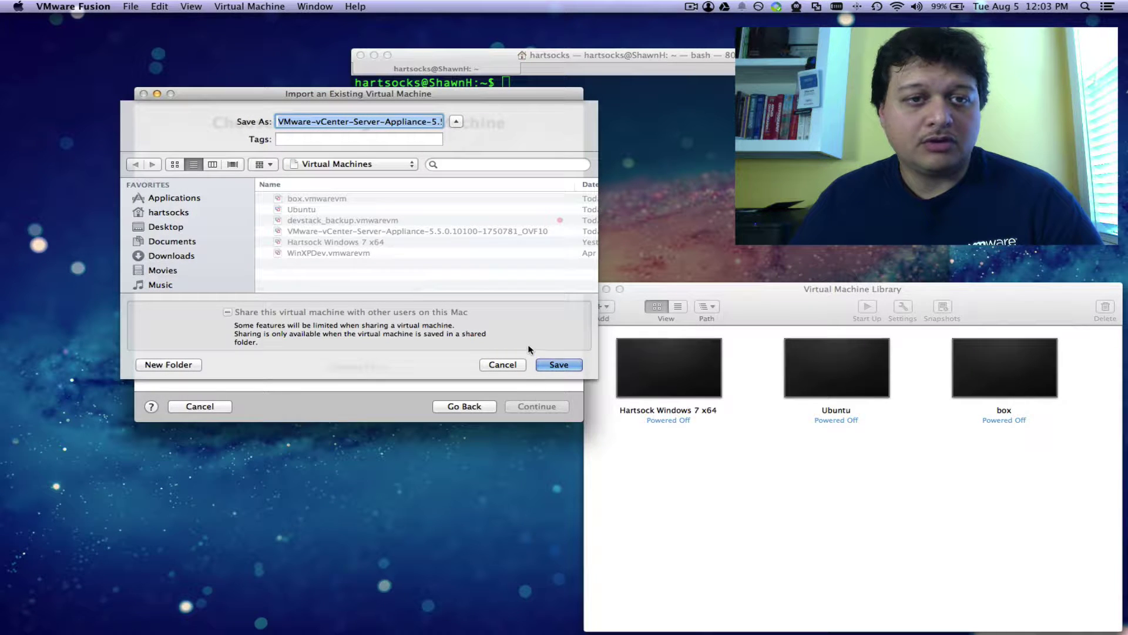
type("V")
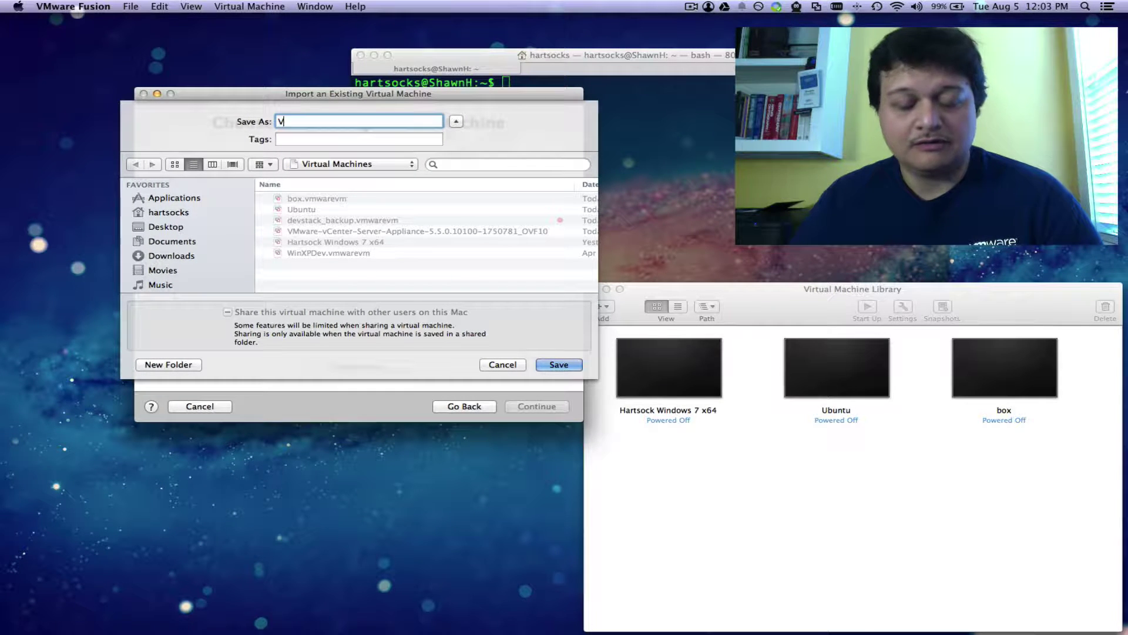
type("CSIM")
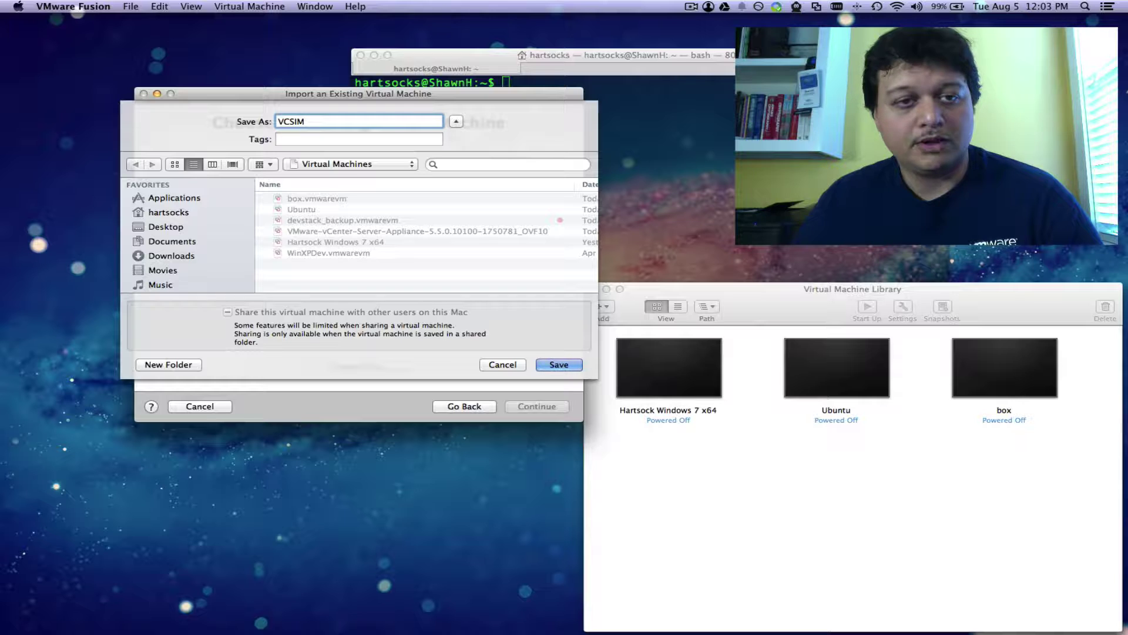
left_click(559, 365)
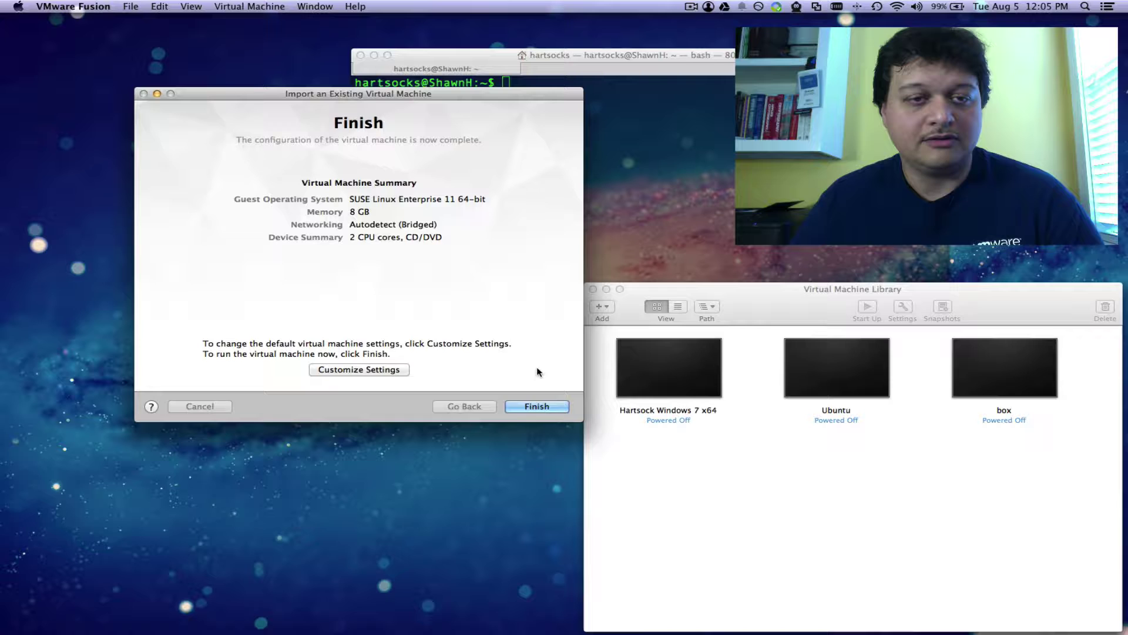
Step: Set VCSIM's network adapter to Host-only and generate a MAC address for it
left_click(385, 369)
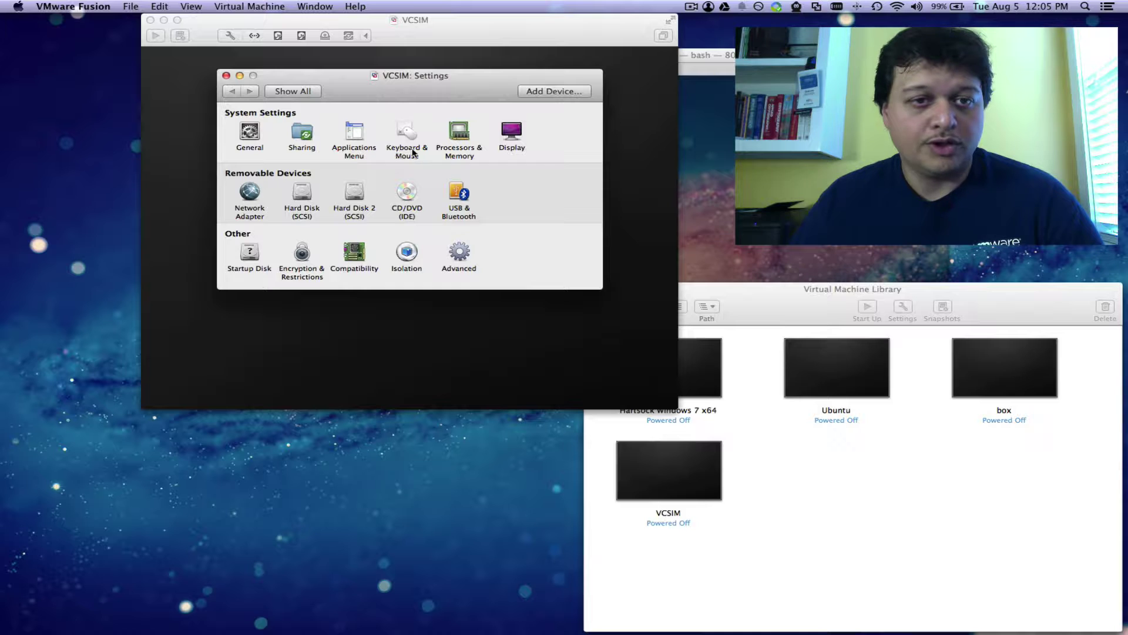
left_click(254, 198)
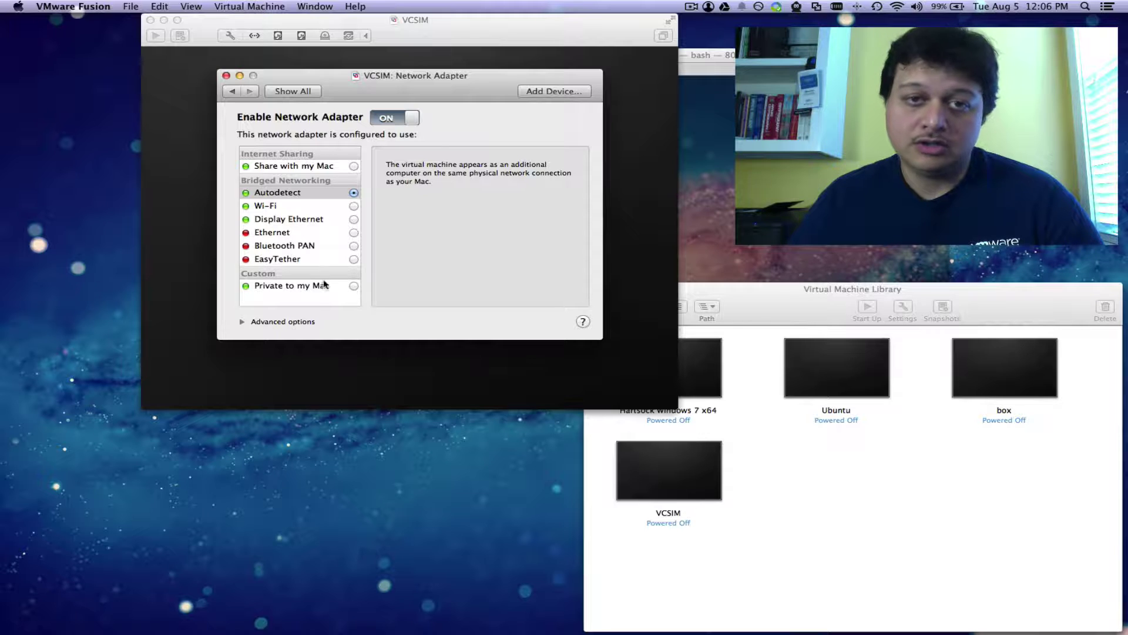
left_click(354, 287)
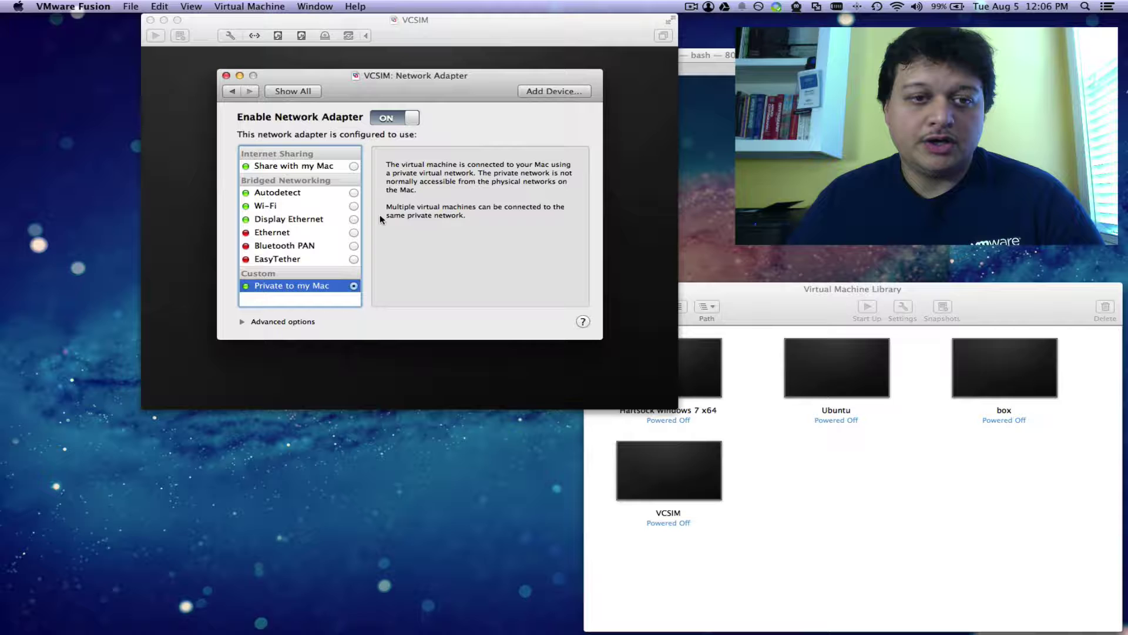
left_click(242, 321)
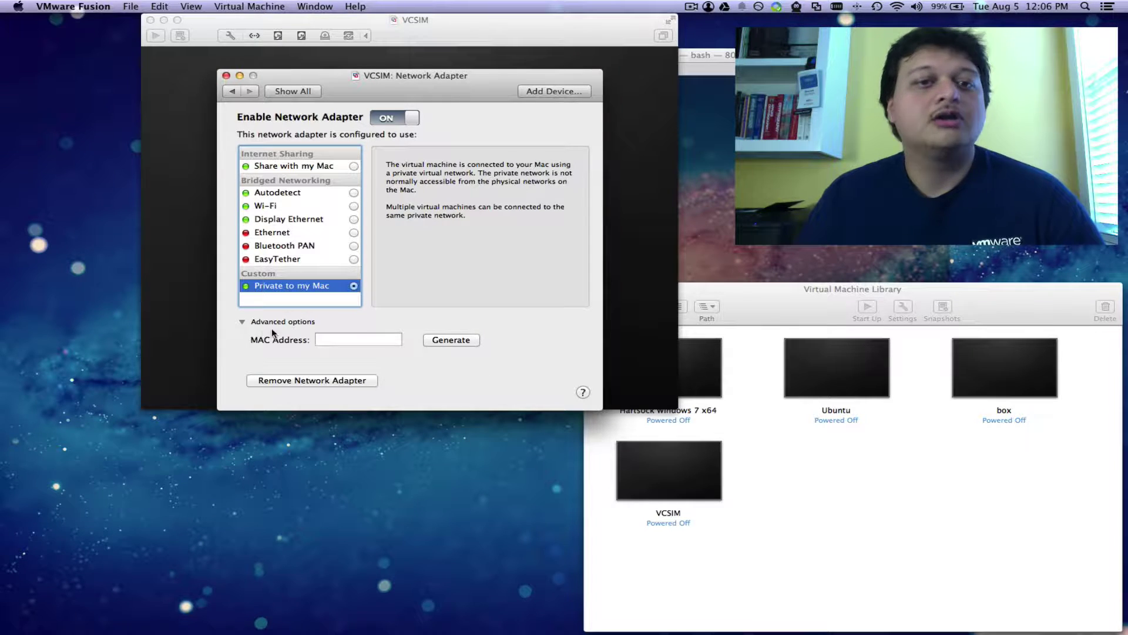
left_click(451, 341)
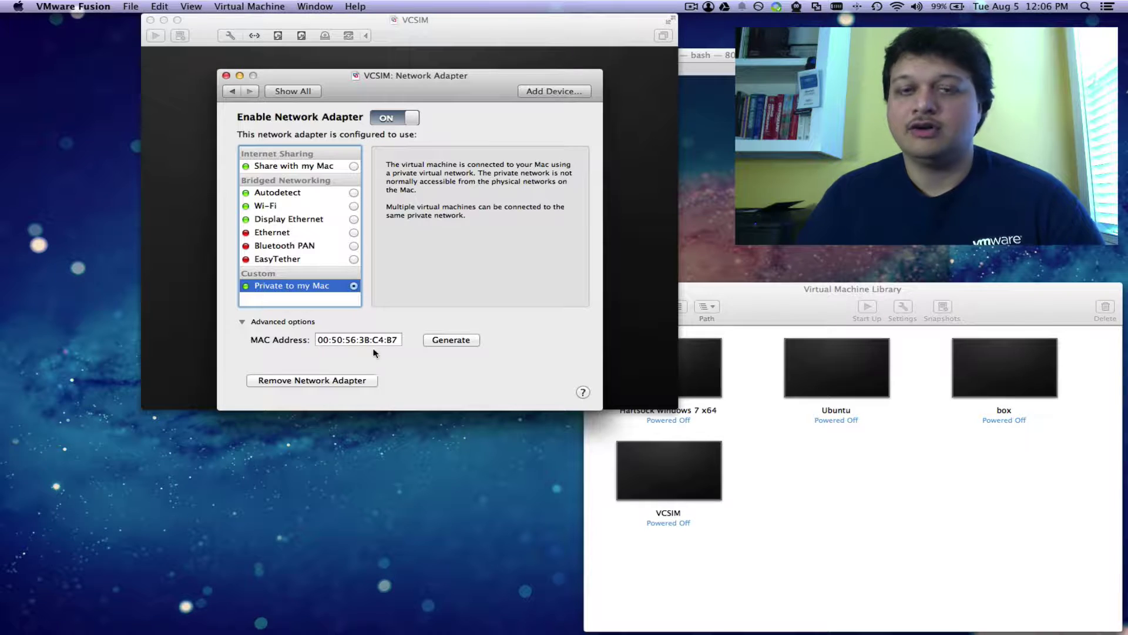
left_click_drag(319, 340, 393, 339)
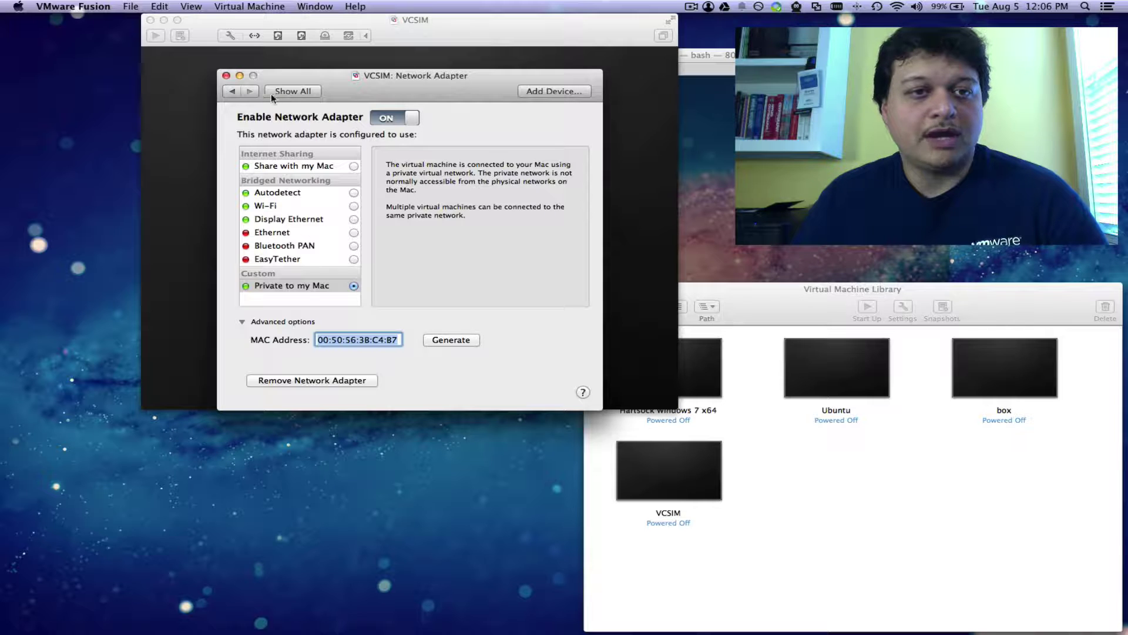
left_click(285, 92)
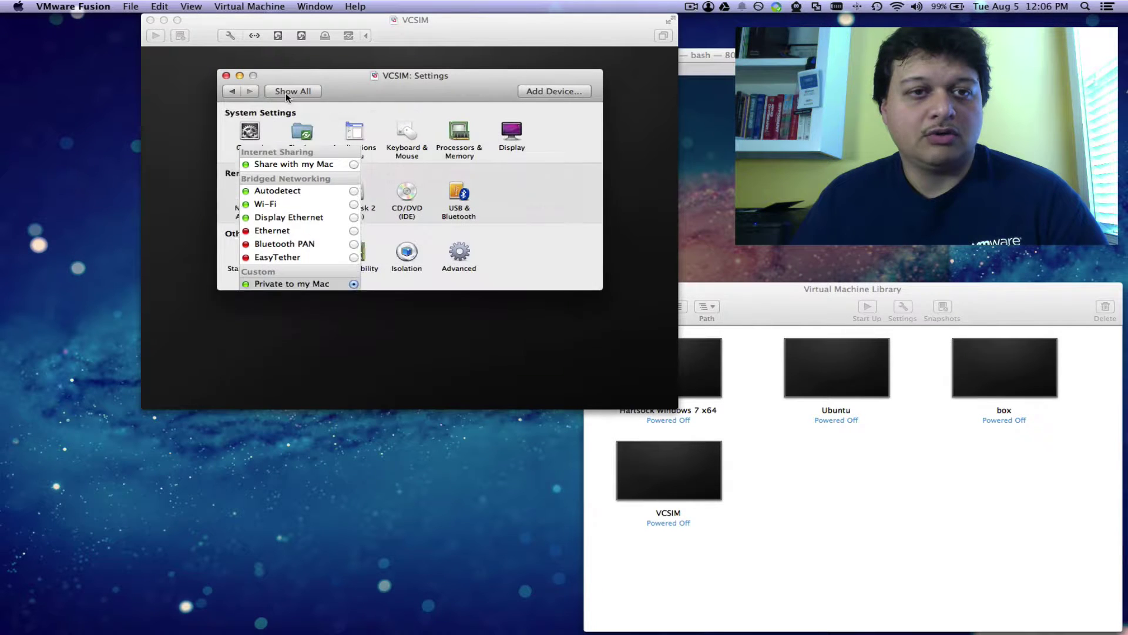
left_click(225, 76)
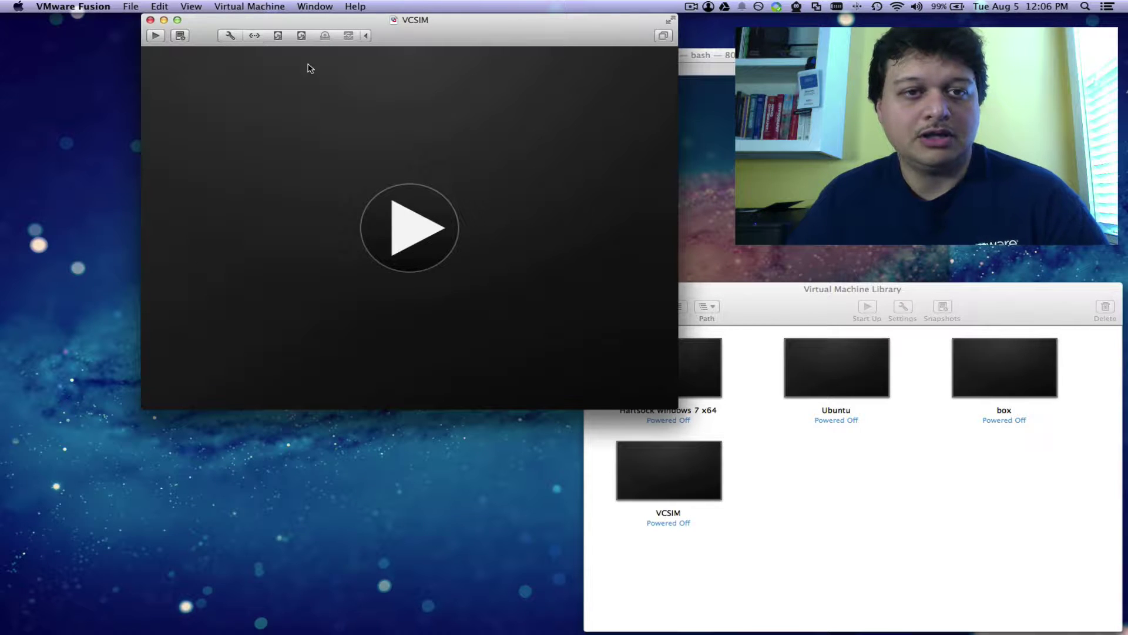
Step: Review the hard disk menus and confirm Host-only networking from the VCSIM toolbar
left_click(303, 36)
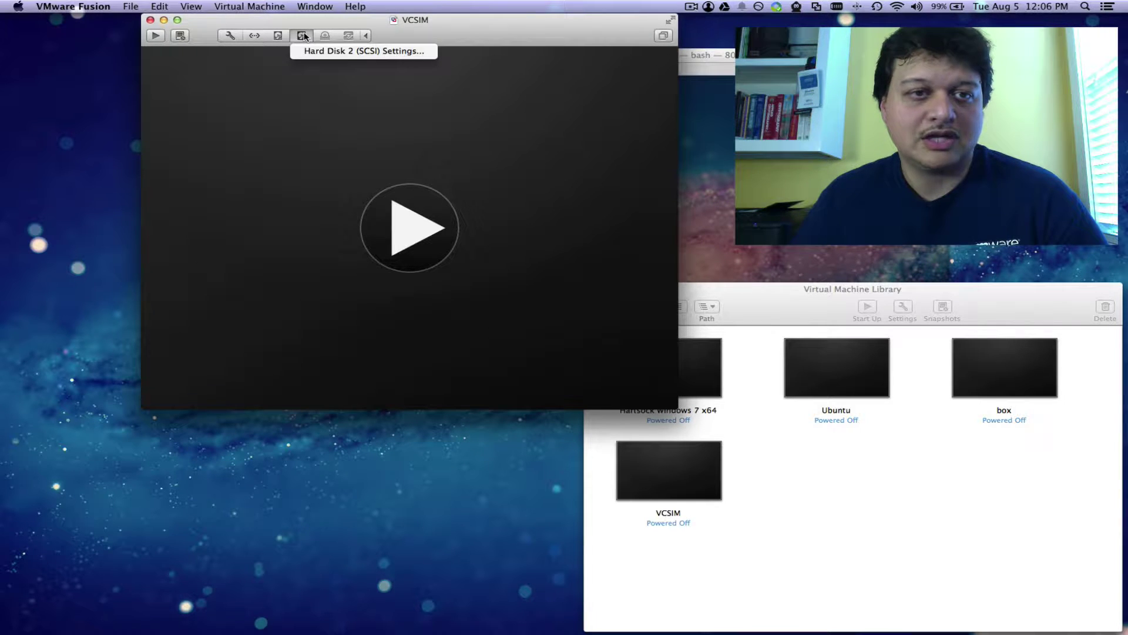
left_click(281, 35)
left_click(281, 35)
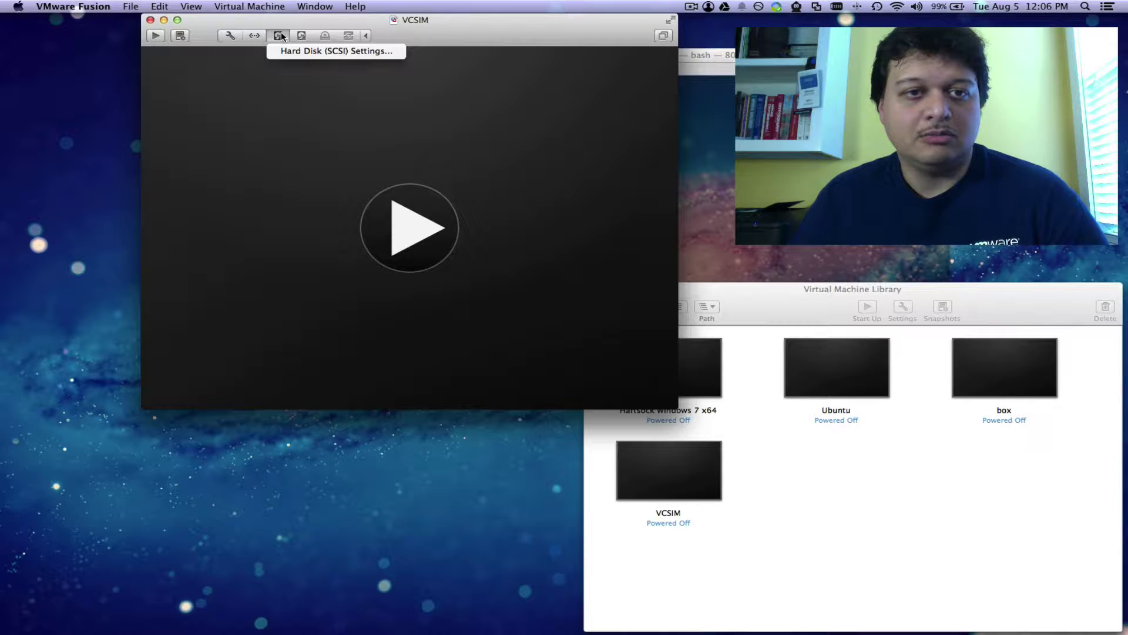
left_click(238, 69)
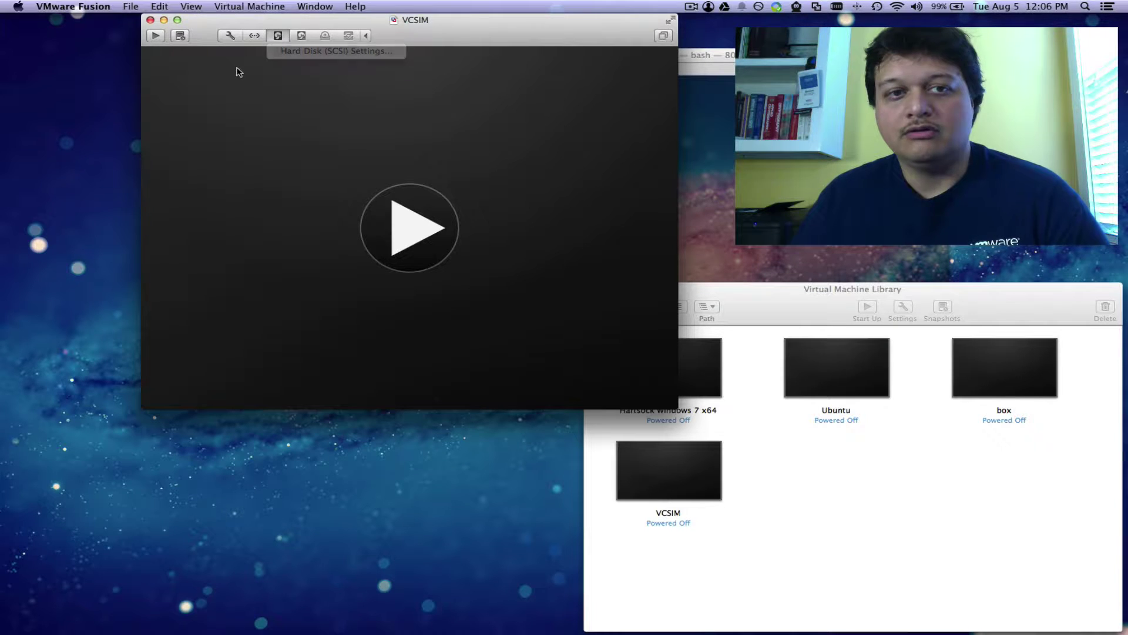
left_click(254, 36)
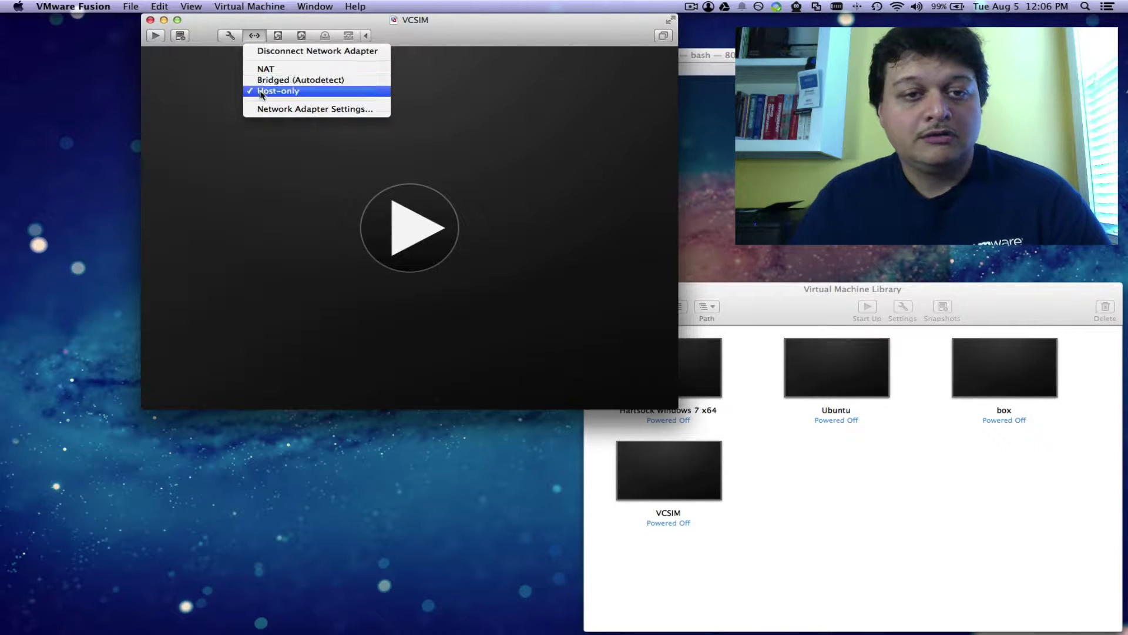
left_click(463, 106)
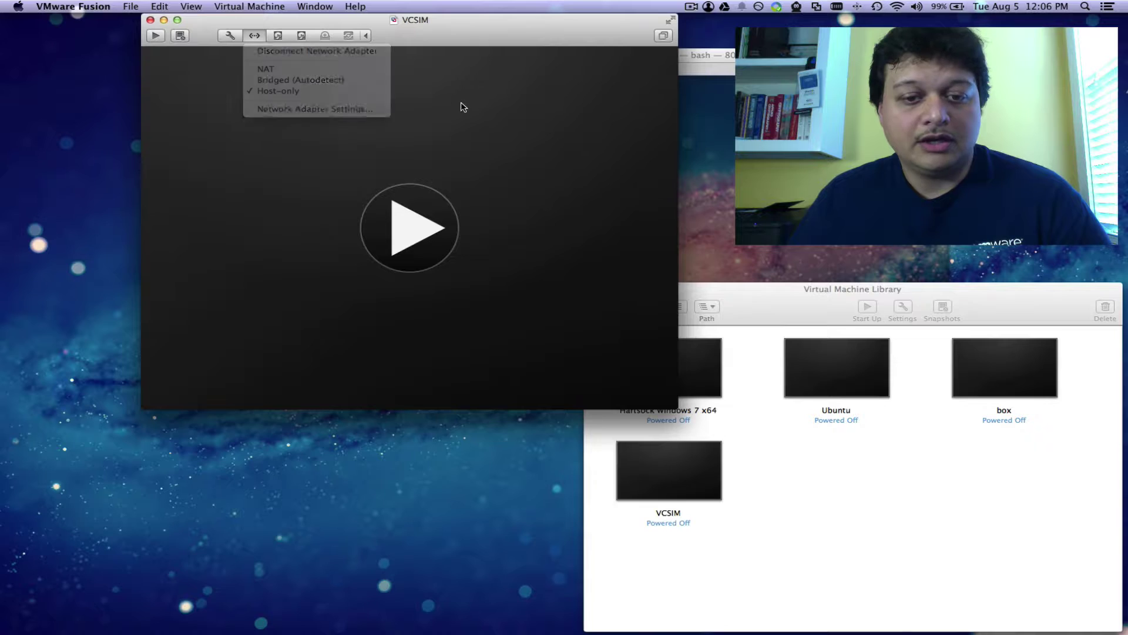
left_click(415, 239)
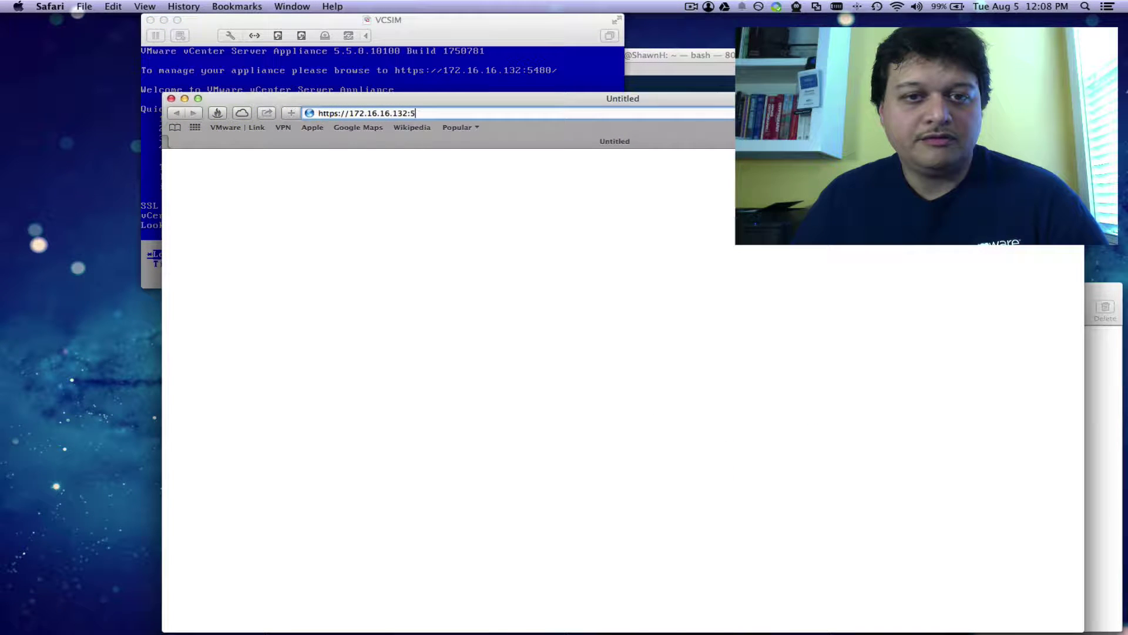
key("Return")
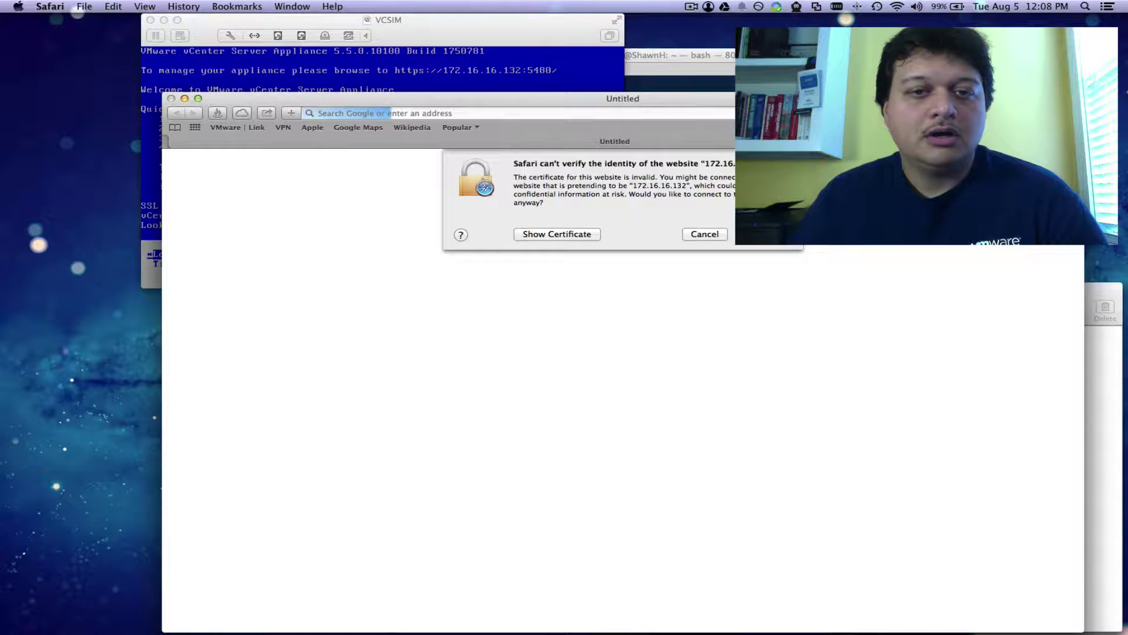
left_click(770, 234)
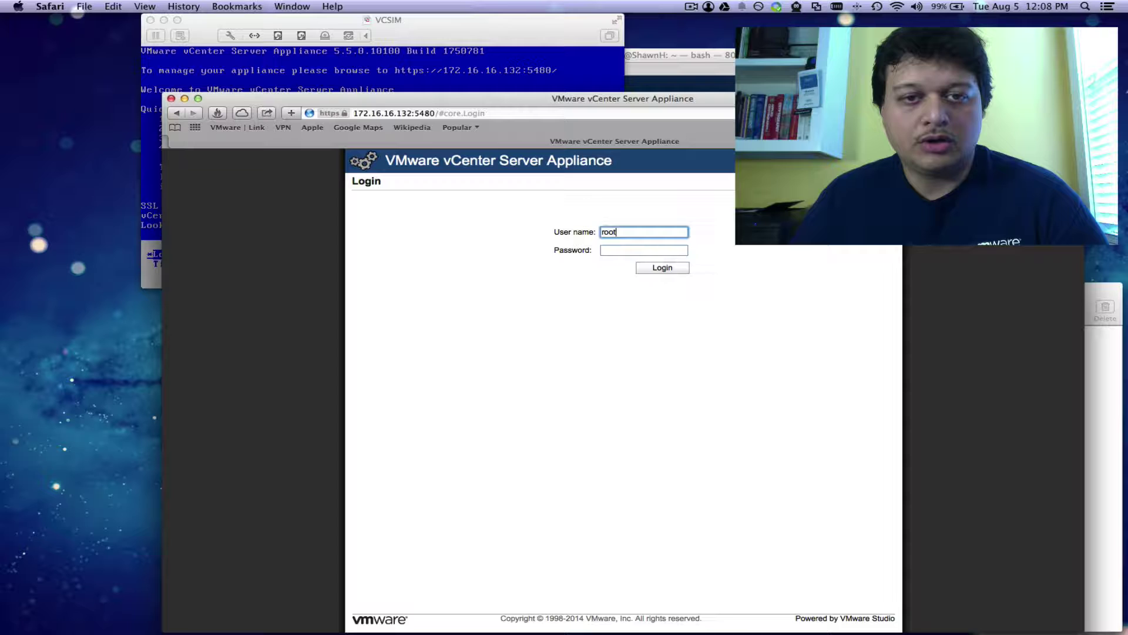
key("Tab")
type("vm")
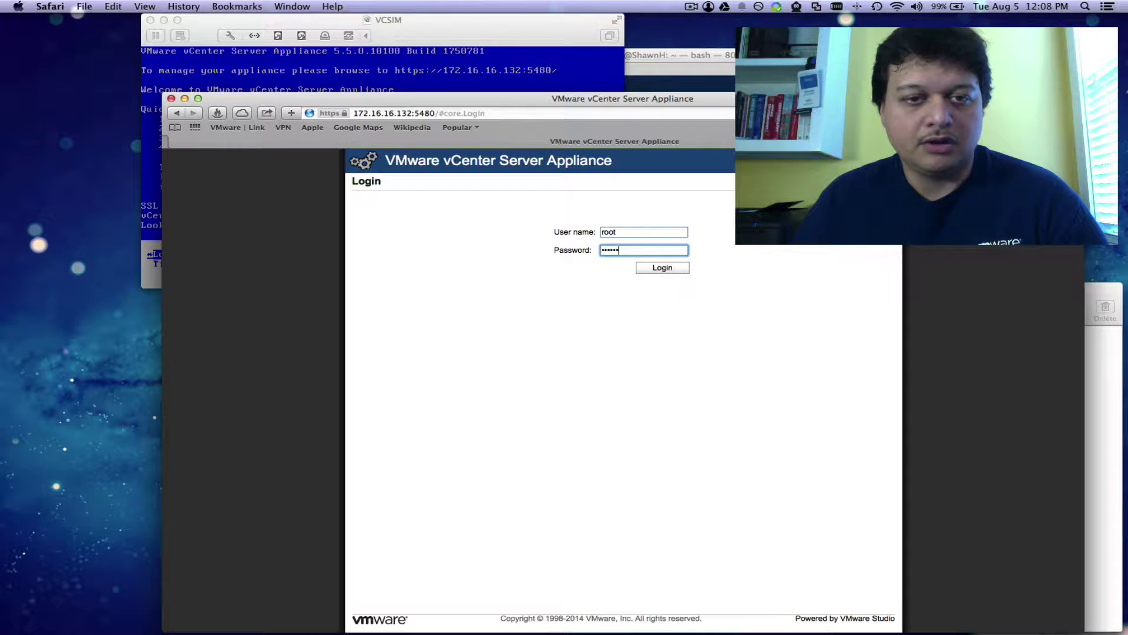
Step: Log in, accept the licence, choose Configure with default settings, and start vCenter
left_click(677, 269)
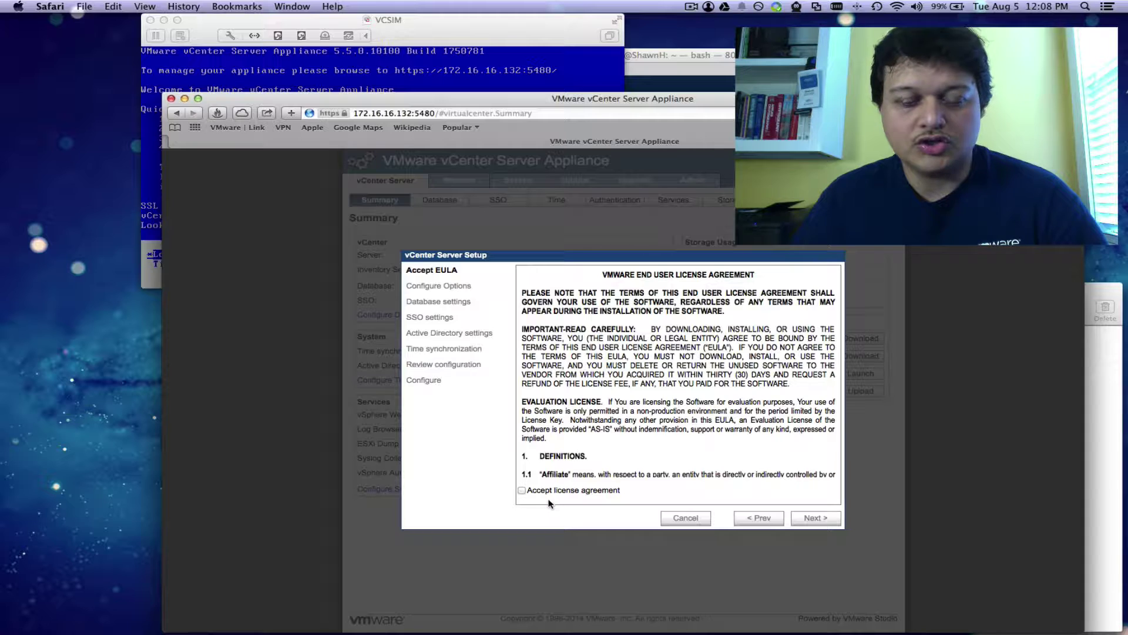
left_click(522, 490)
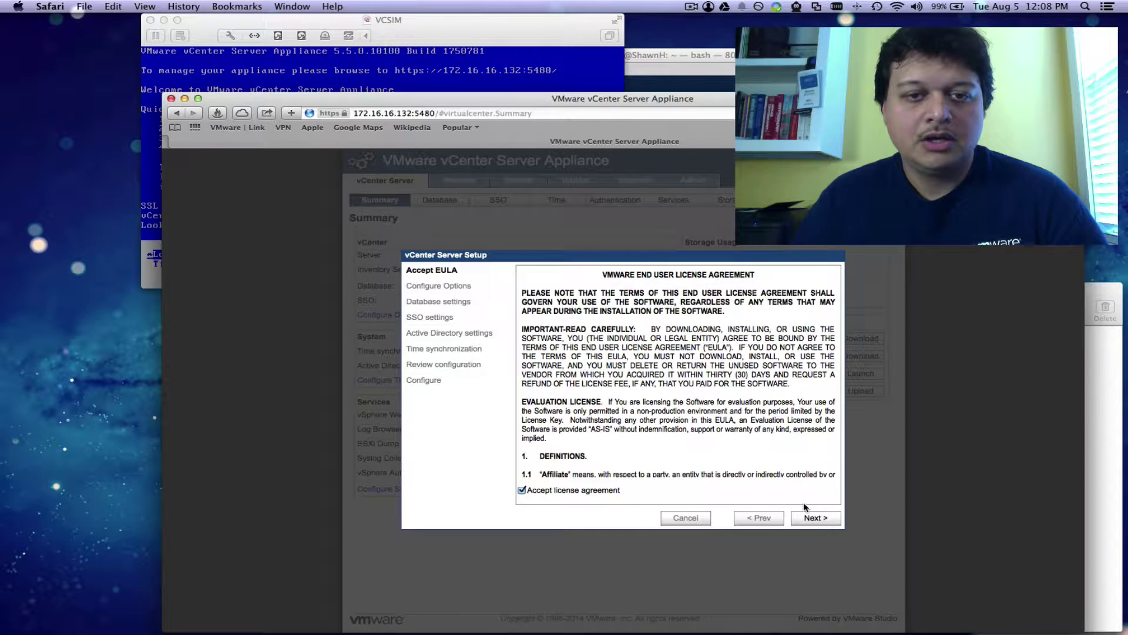
left_click(829, 523)
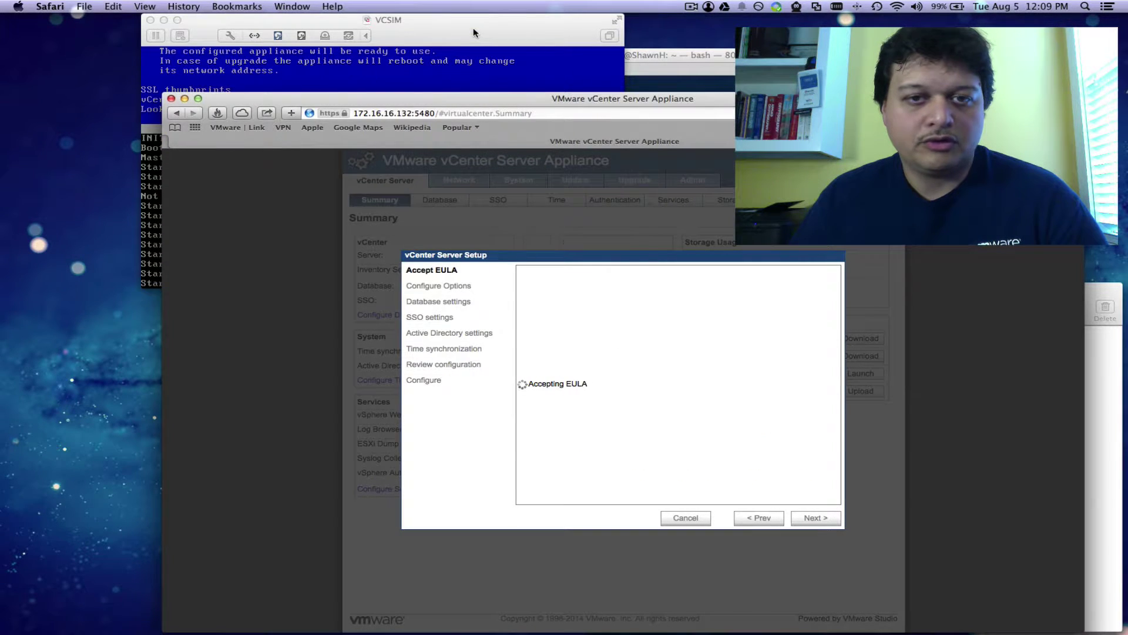
left_click_drag(474, 33, 363, 43)
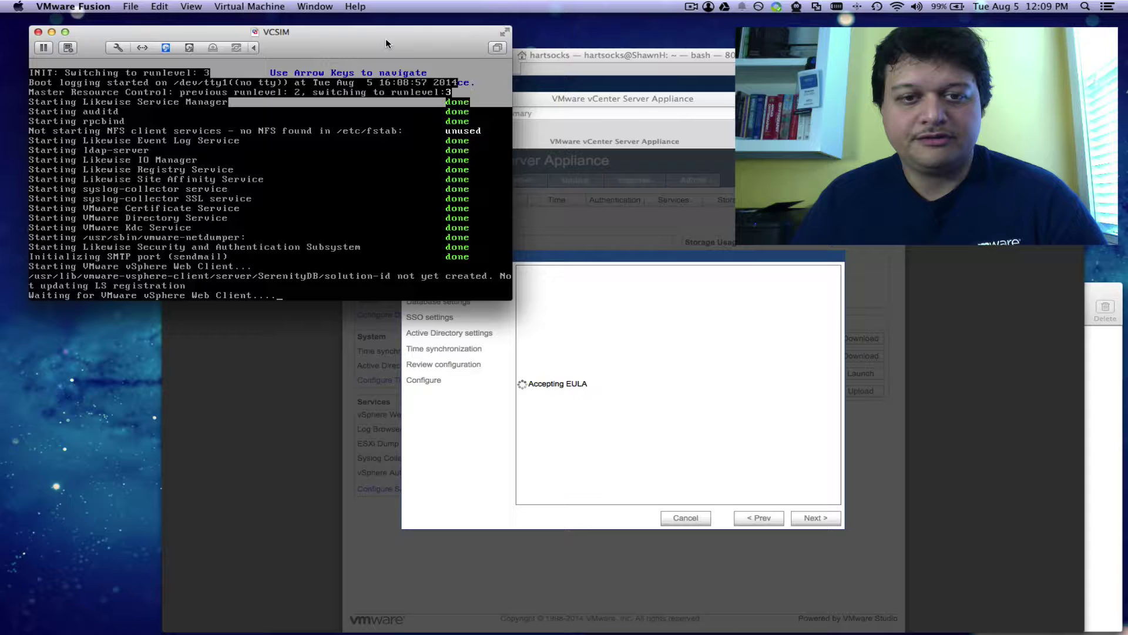
left_click(649, 100)
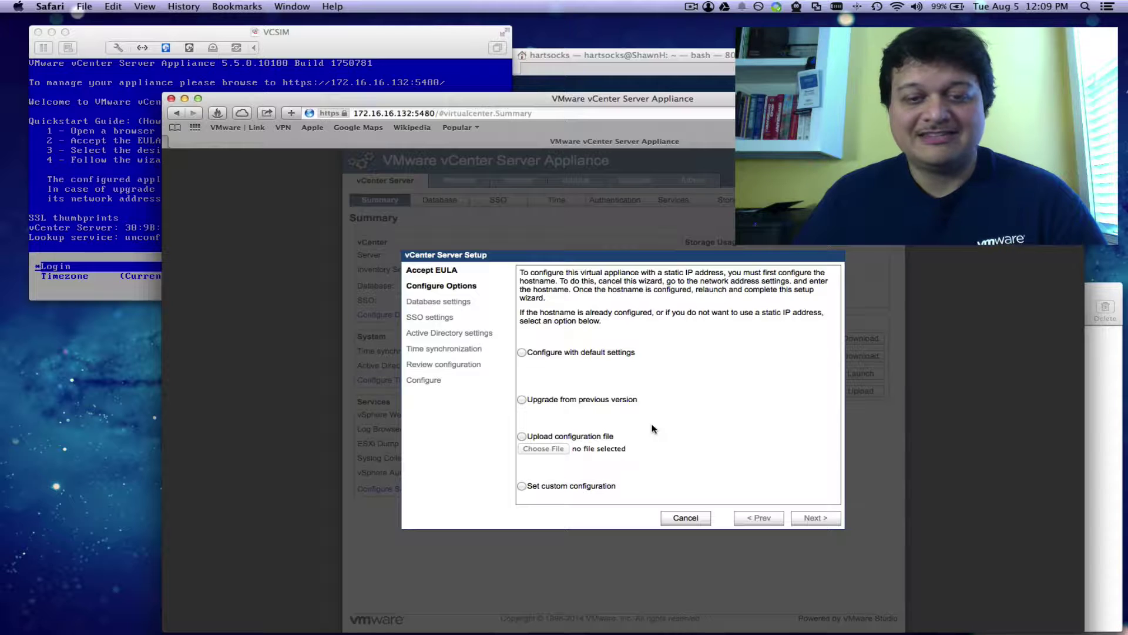
left_click(520, 353)
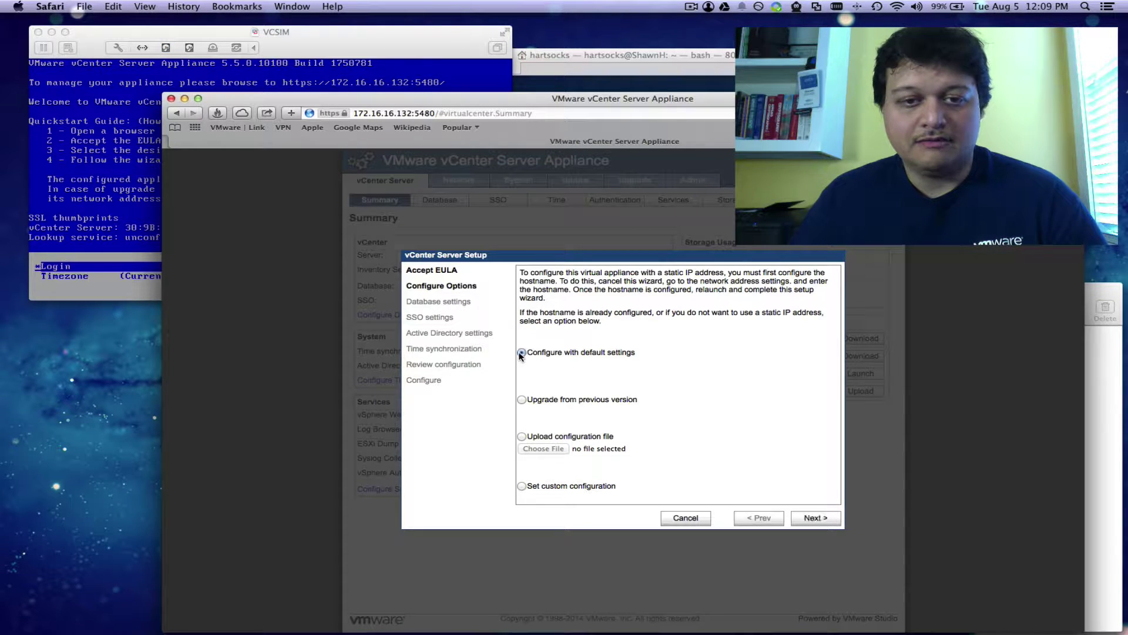
left_click(817, 518)
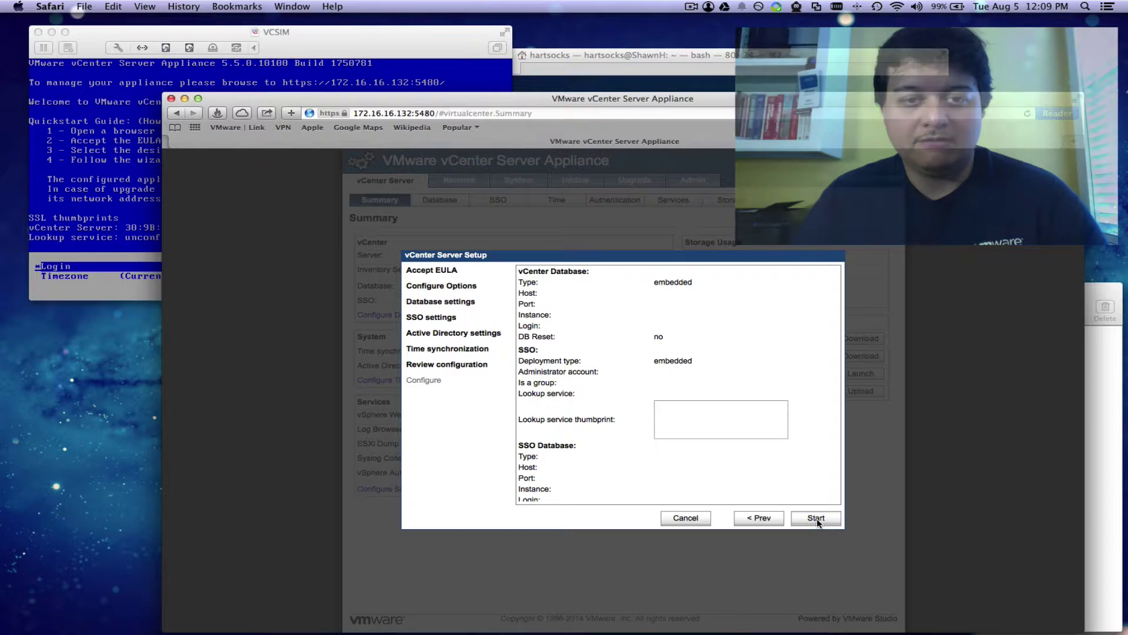
left_click(826, 520)
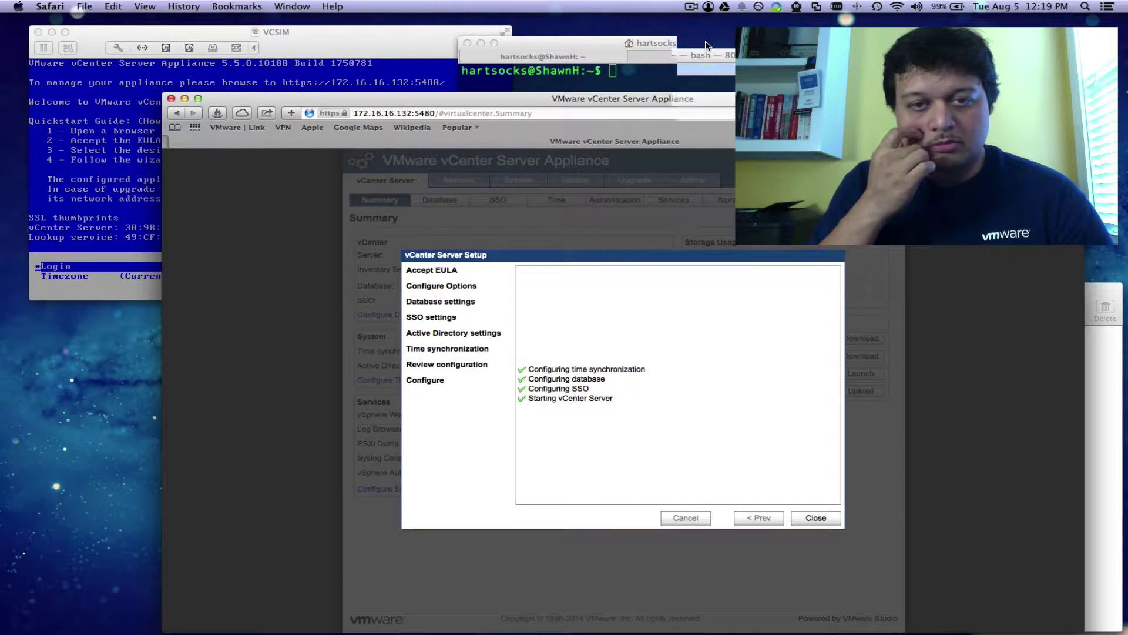
left_click(816, 518)
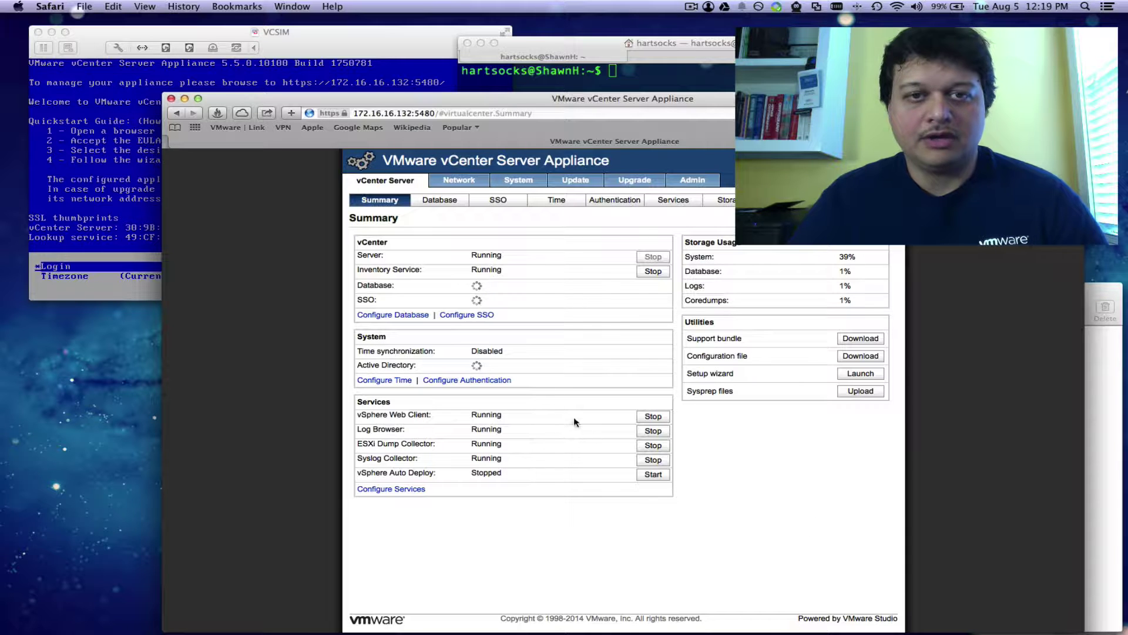
key("super+Tab")
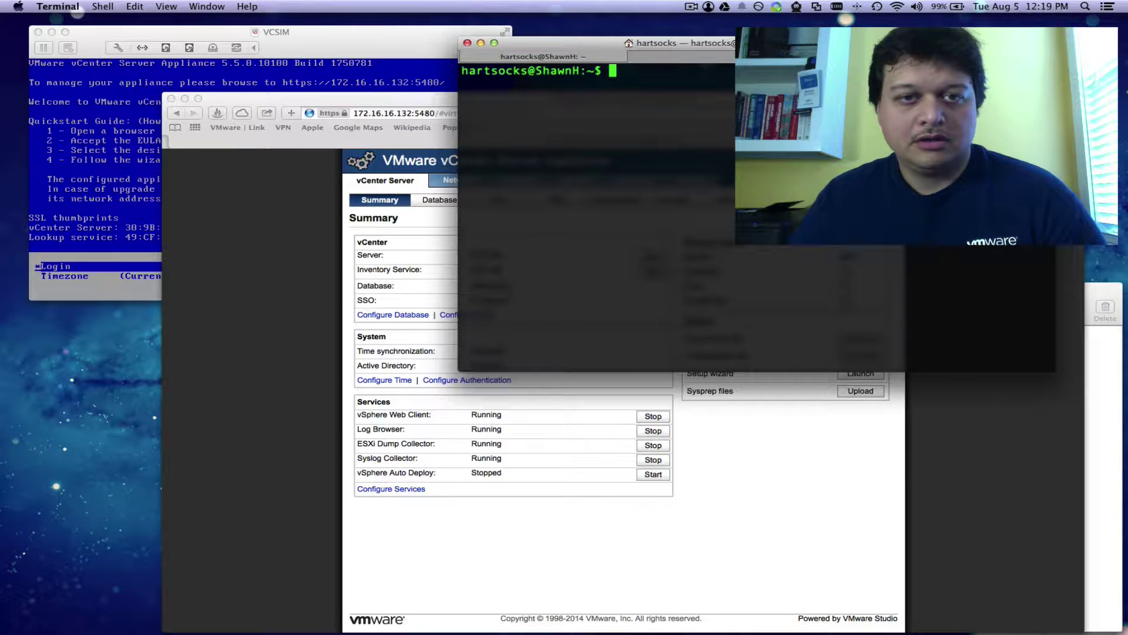
key("super+Tab")
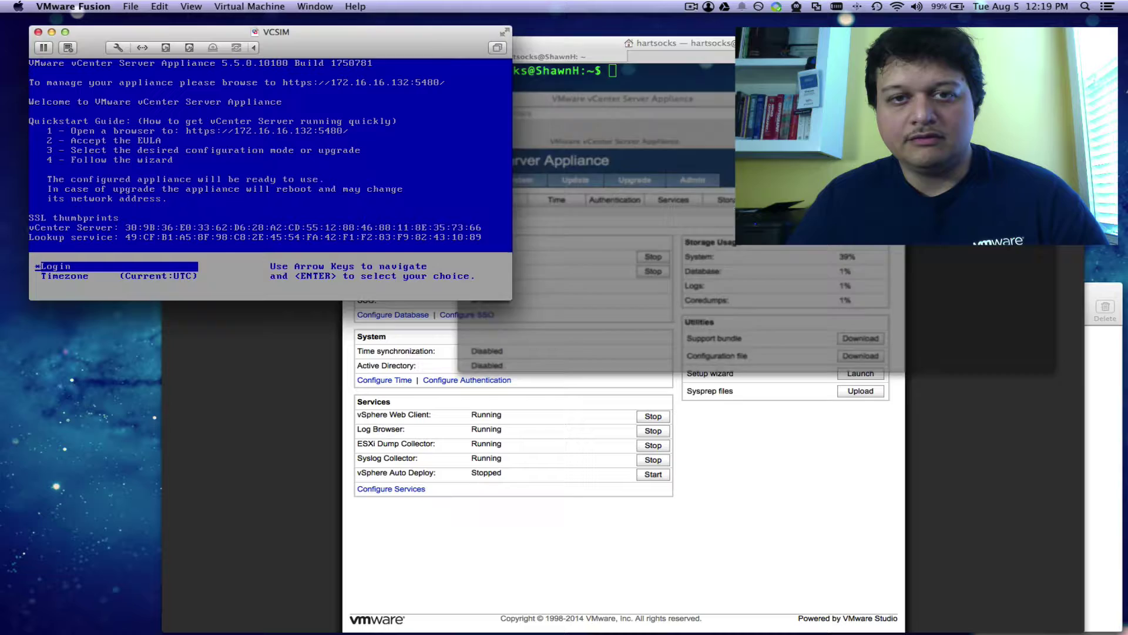
key("super+Tab")
type("ssh root")
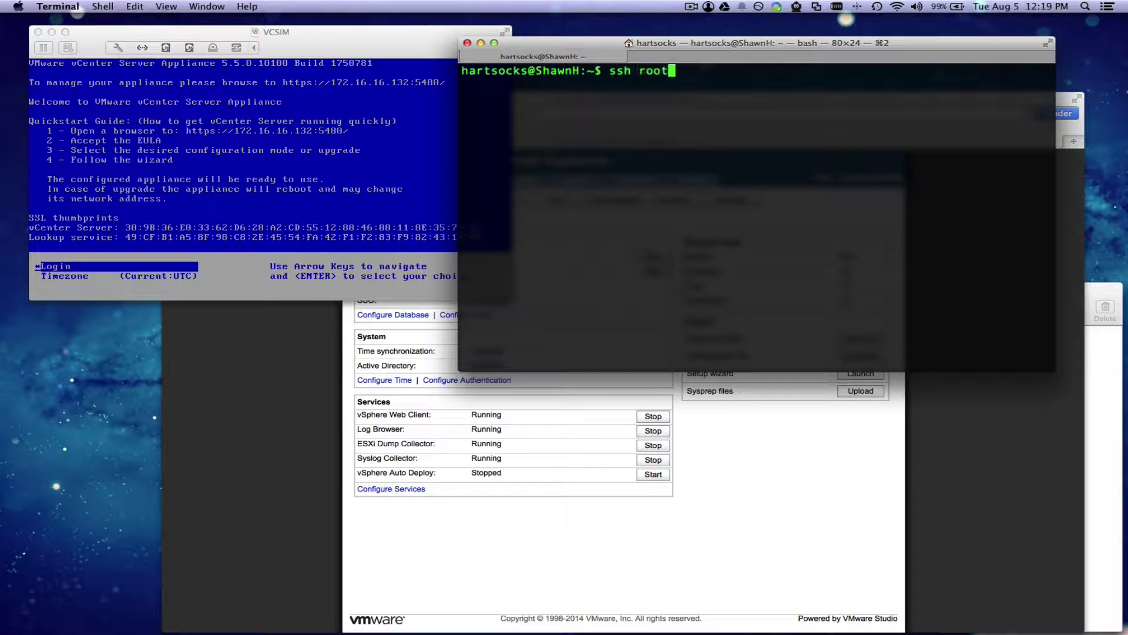
type("@172.16.16.132")
key("Return")
type("yes")
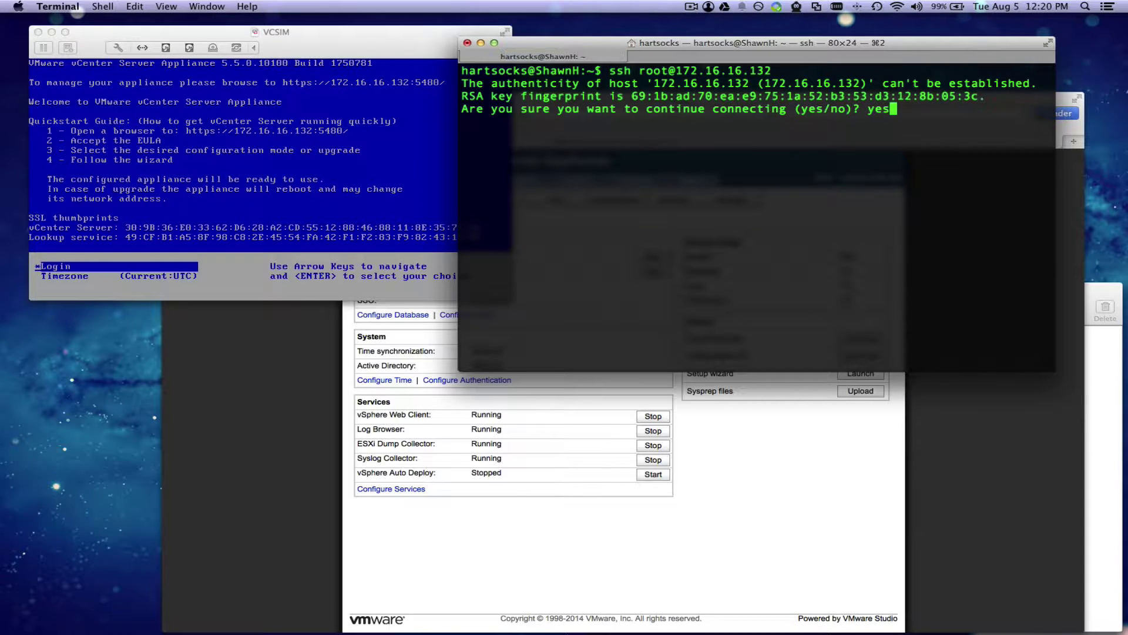
key("Return")
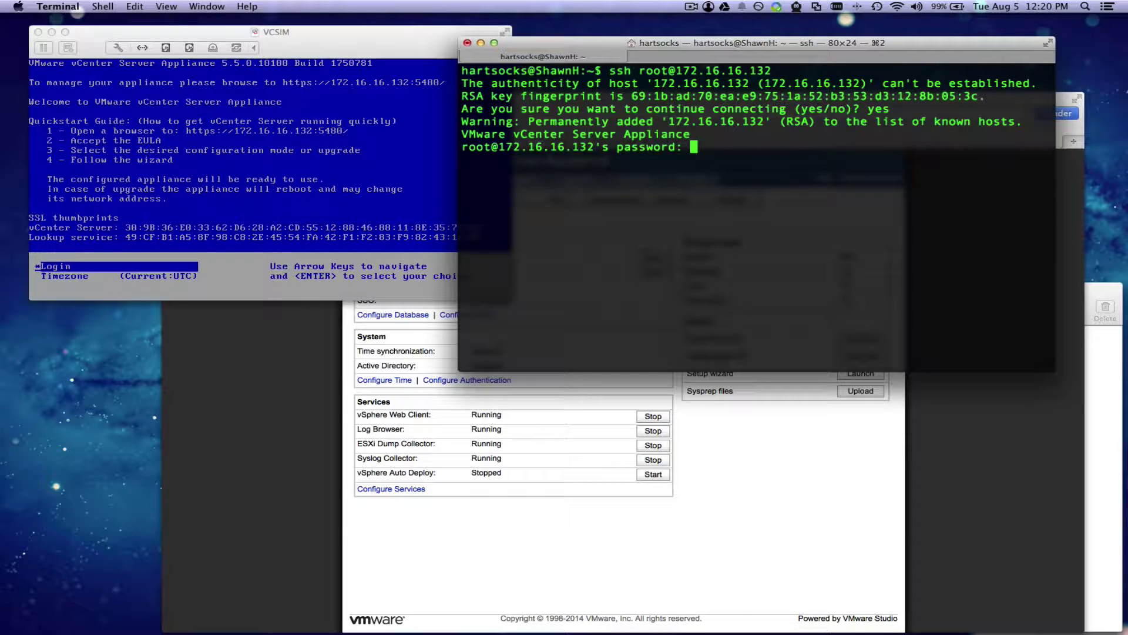
key("Return")
Step: Create the my_user account with useradd and set its password with passwd
type("userad")
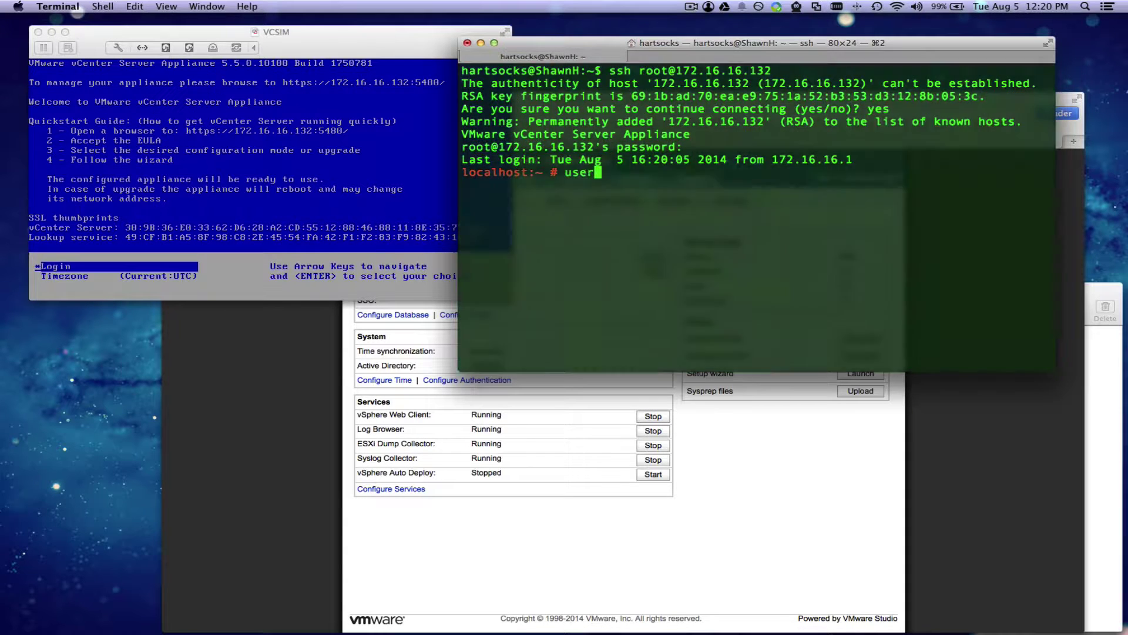
key("Tab")
key("Tab")
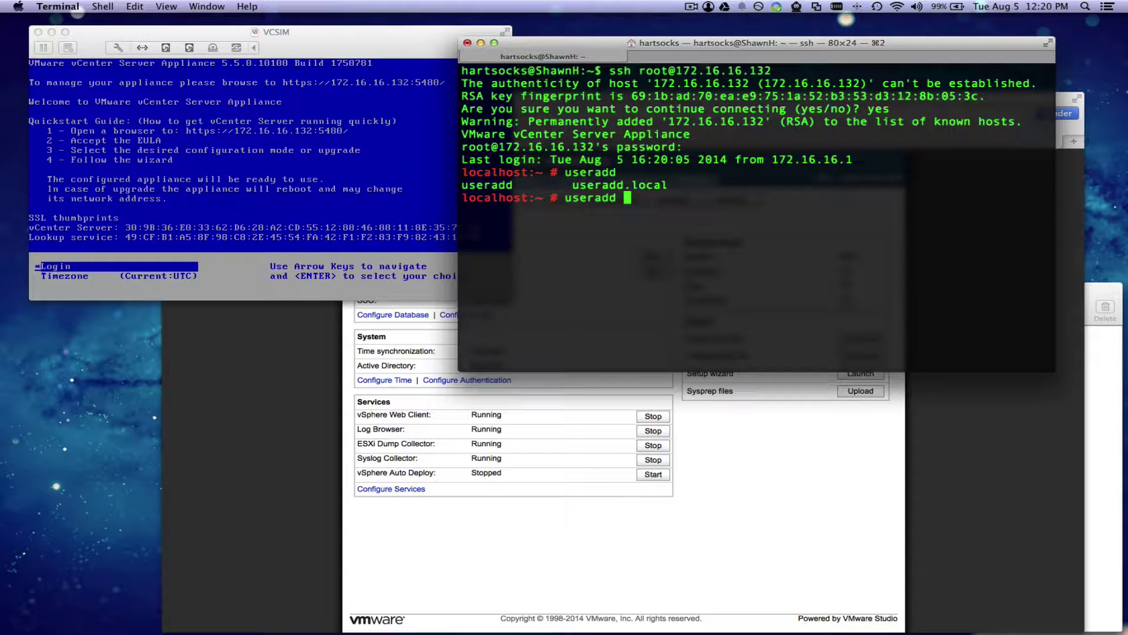
type("my_user")
key("Return")
type("pass")
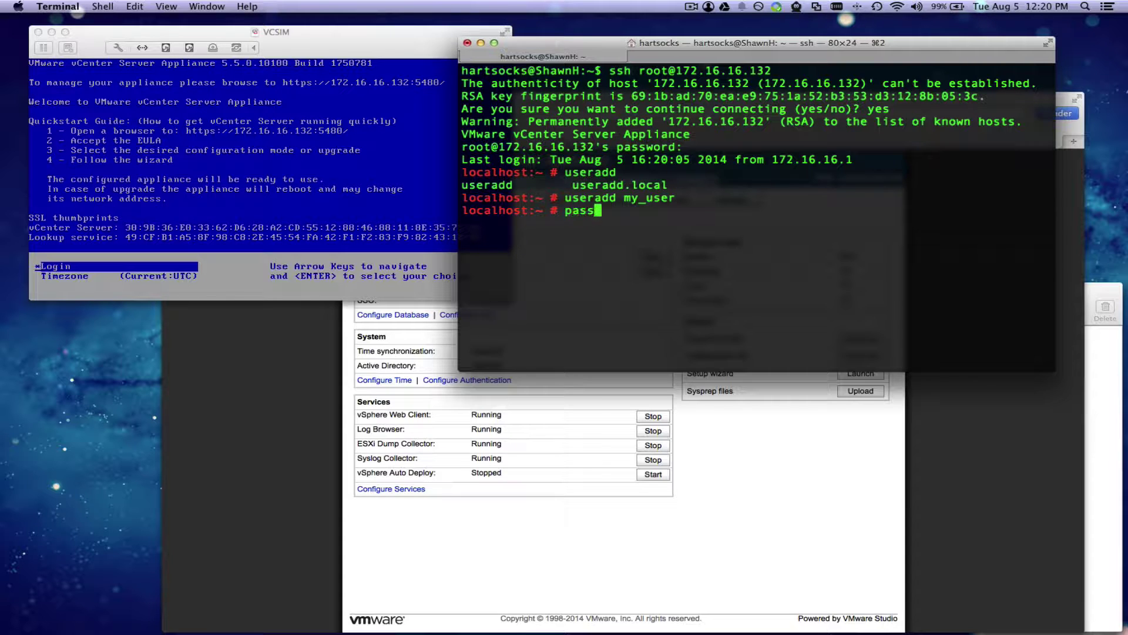
type("wd my_user")
key("Return")
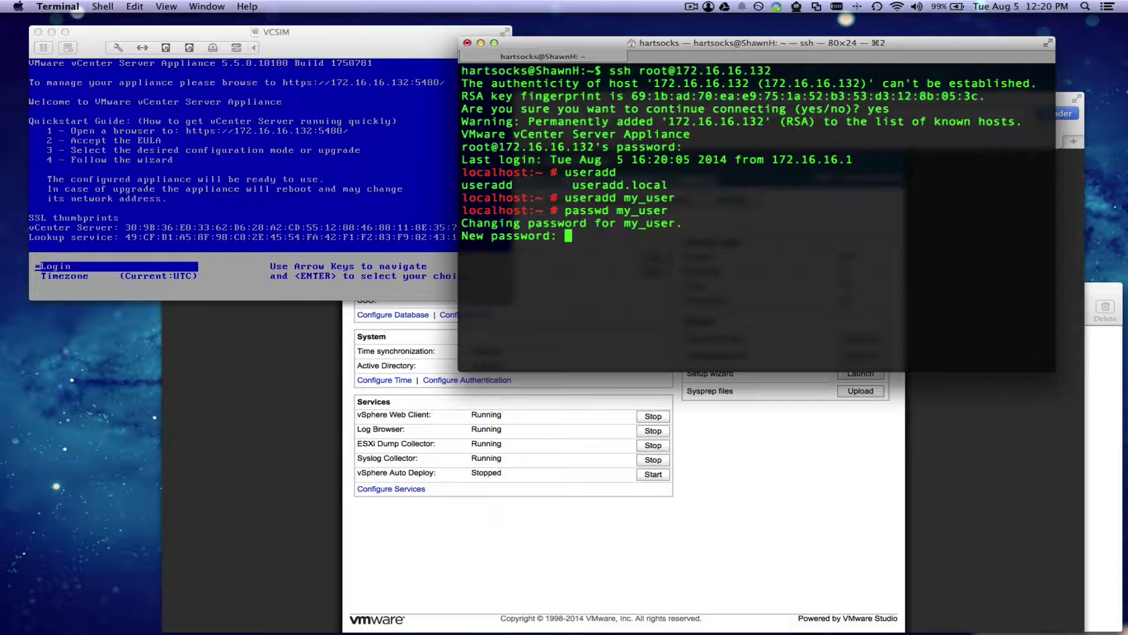
key("Return")
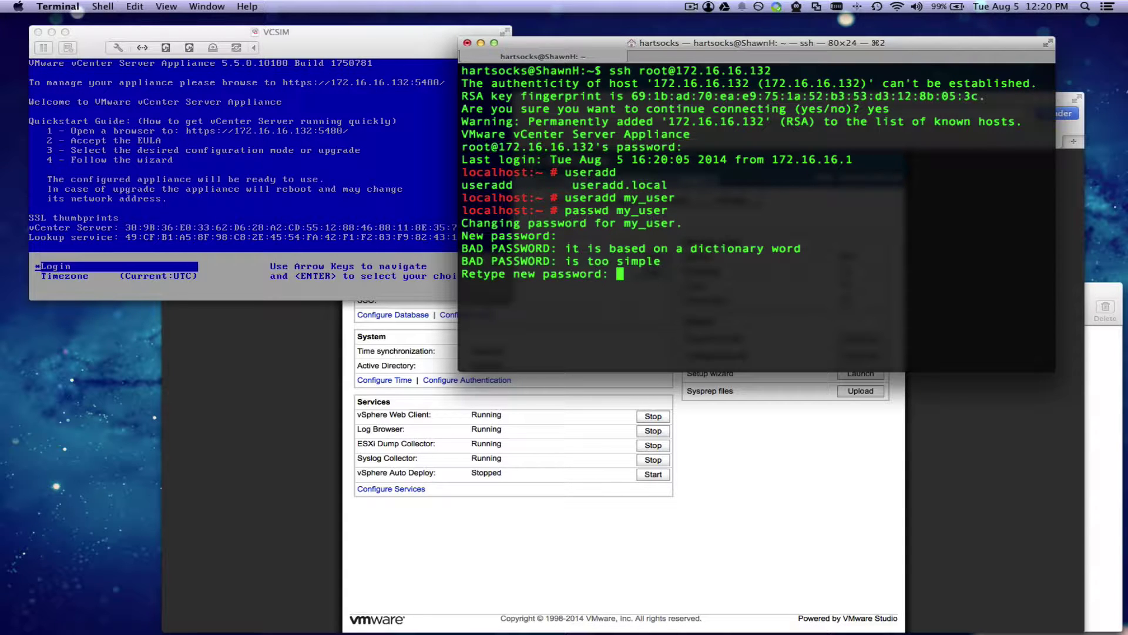
key("Return")
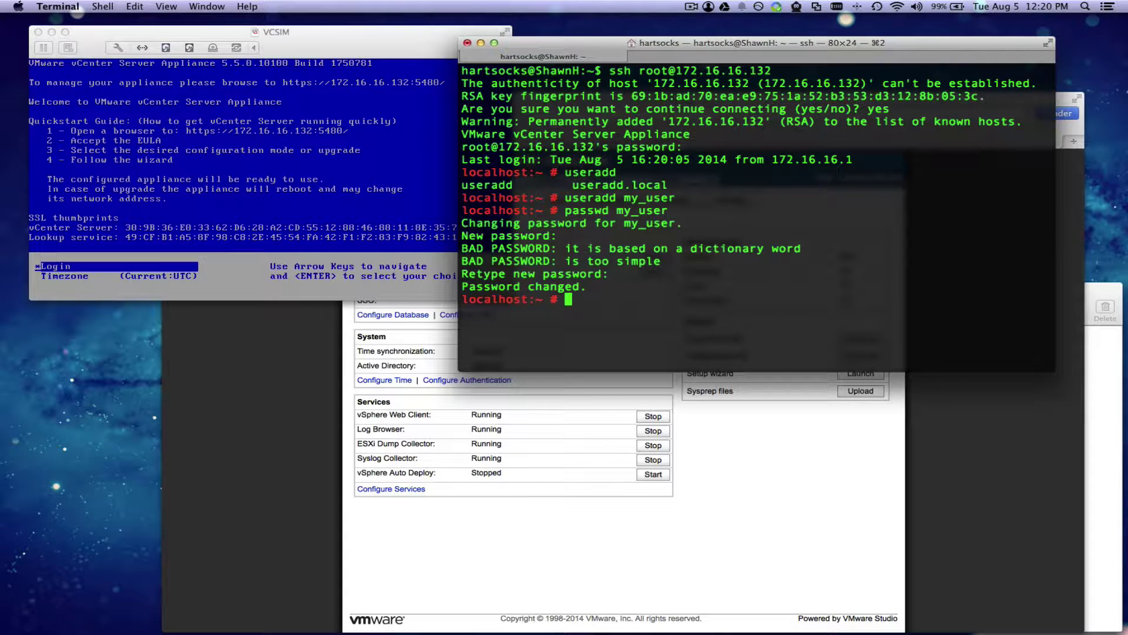
key("super+Tab")
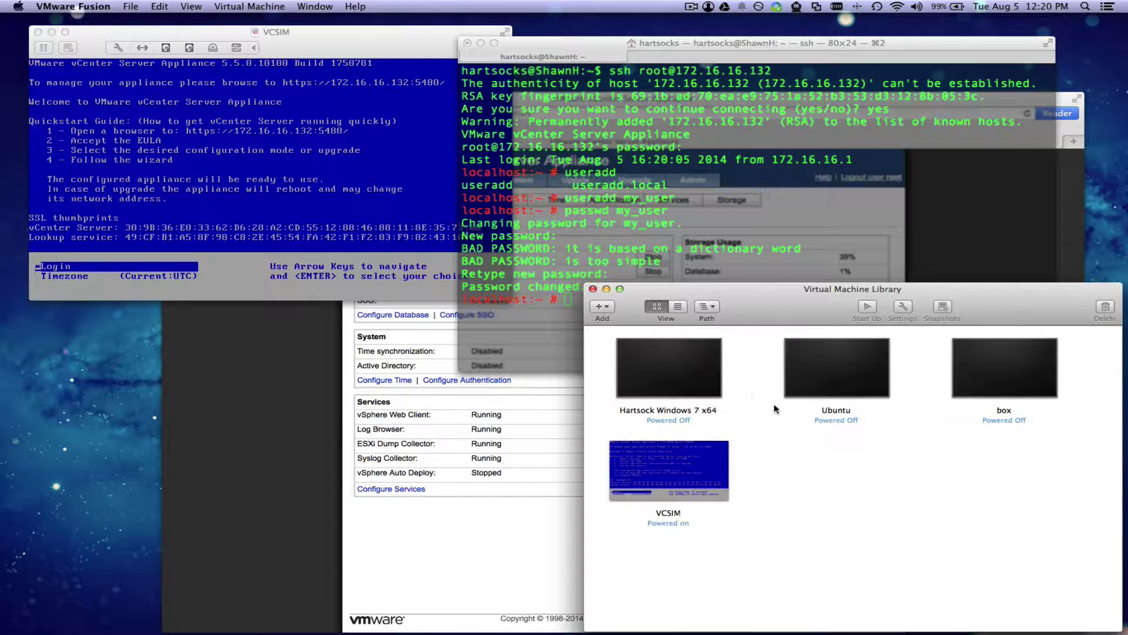
Step: Start the Windows 7 VM and log in to vCenter 172.16.16.132 in vSphere Client as root
left_click(700, 374)
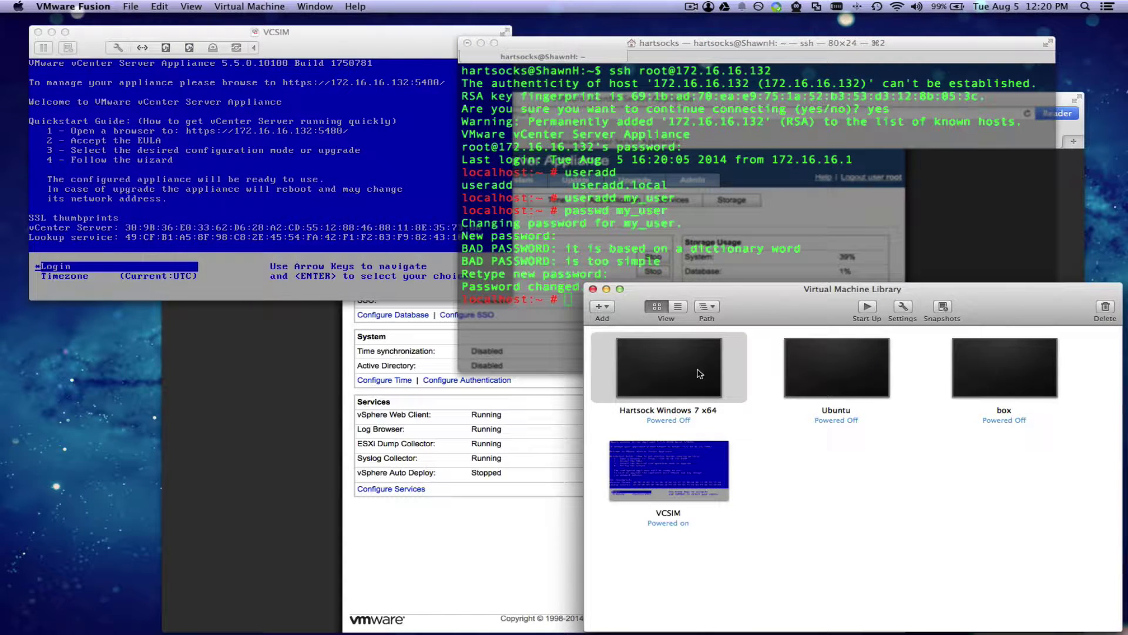
double_click(699, 373)
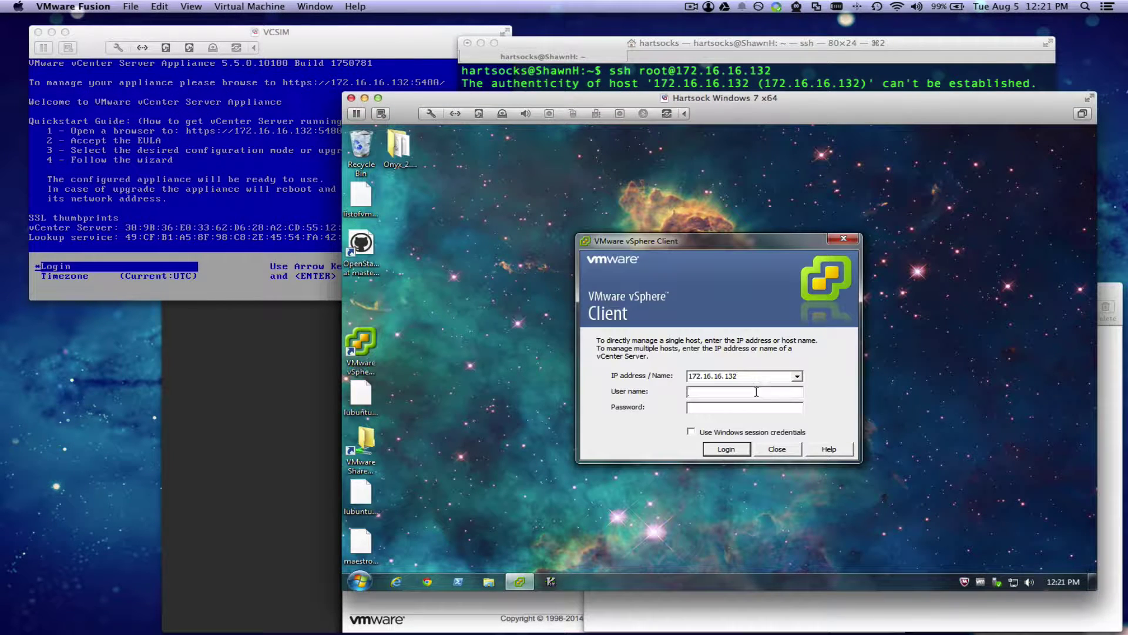
type("root")
key("Tab")
type("vmware")
left_click(735, 449)
left_click(769, 402)
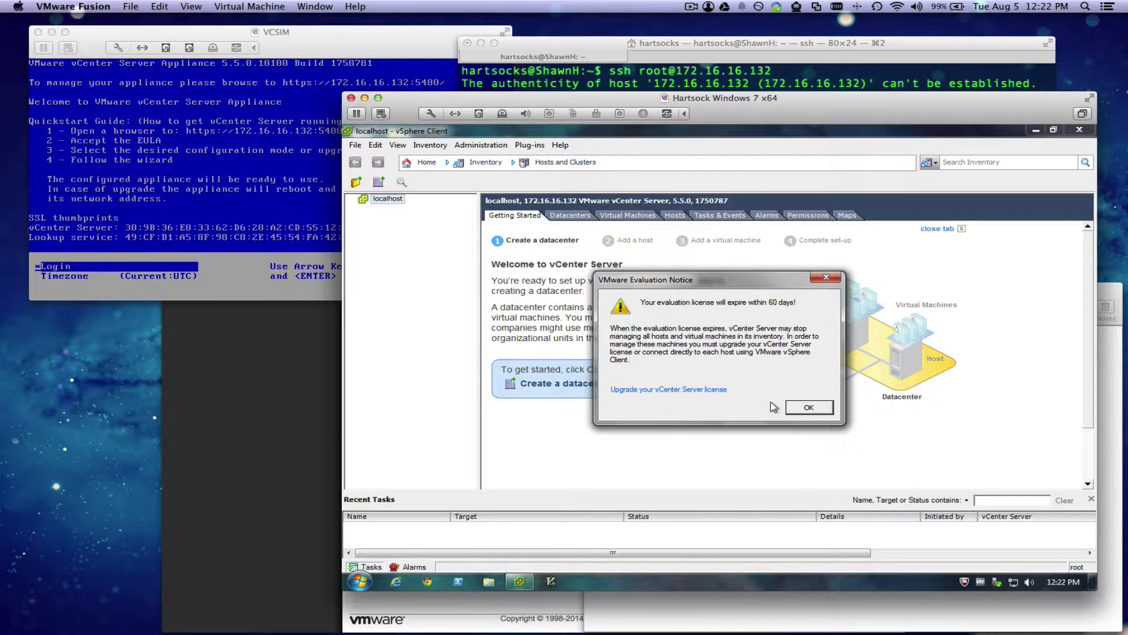
left_click(798, 407)
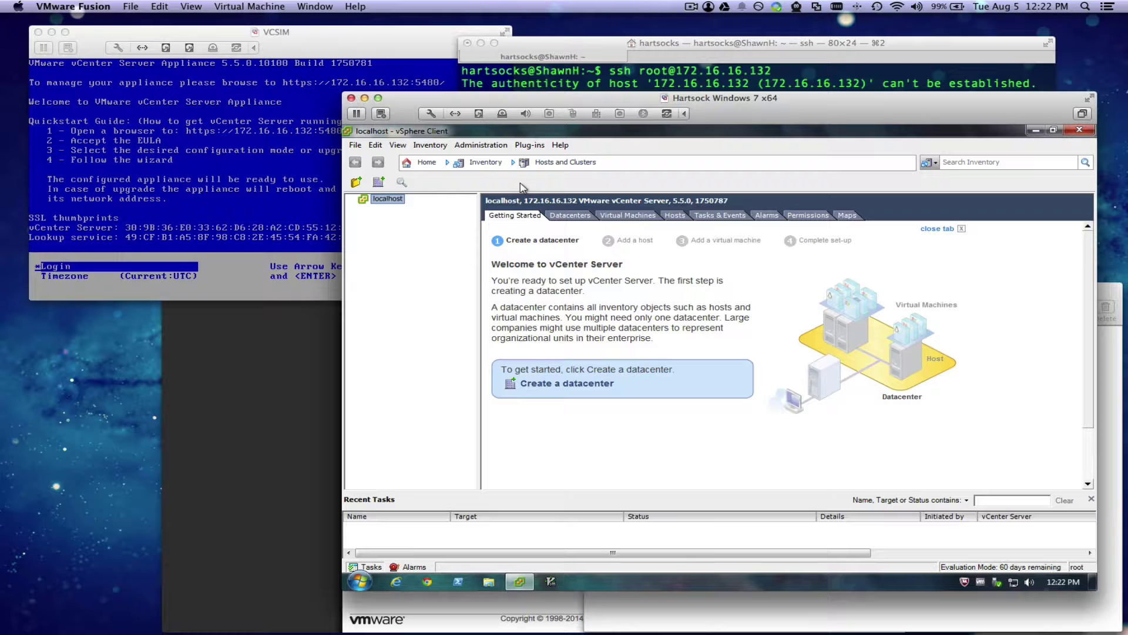
Step: Check in Roles where the Administrator role is used, jumping to localhost's permissions
left_click(436, 165)
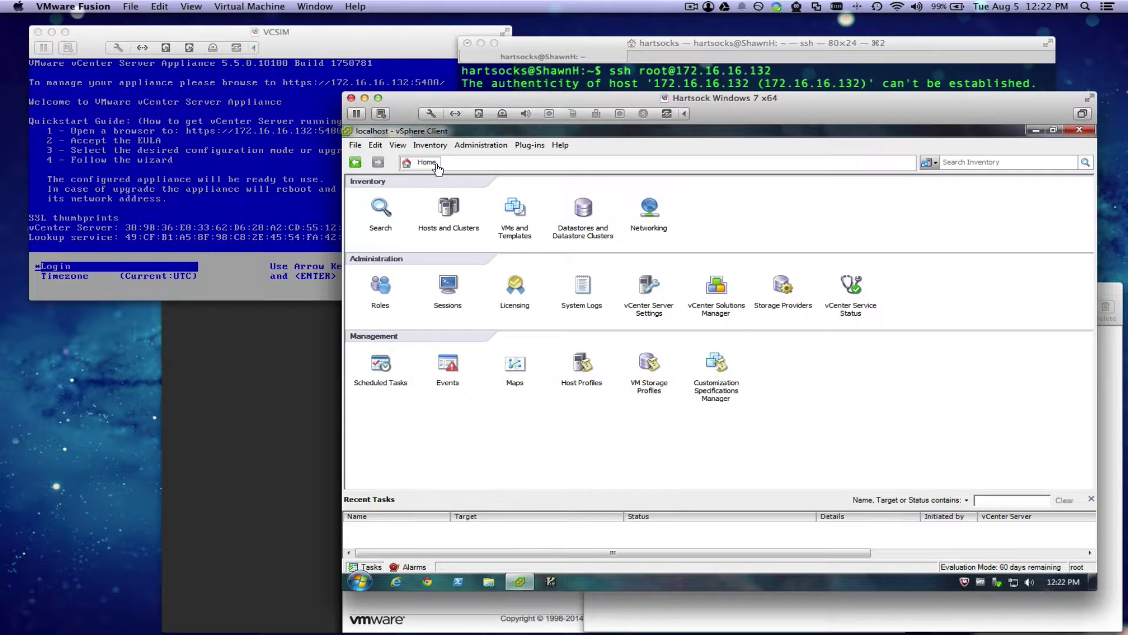
left_click(382, 288)
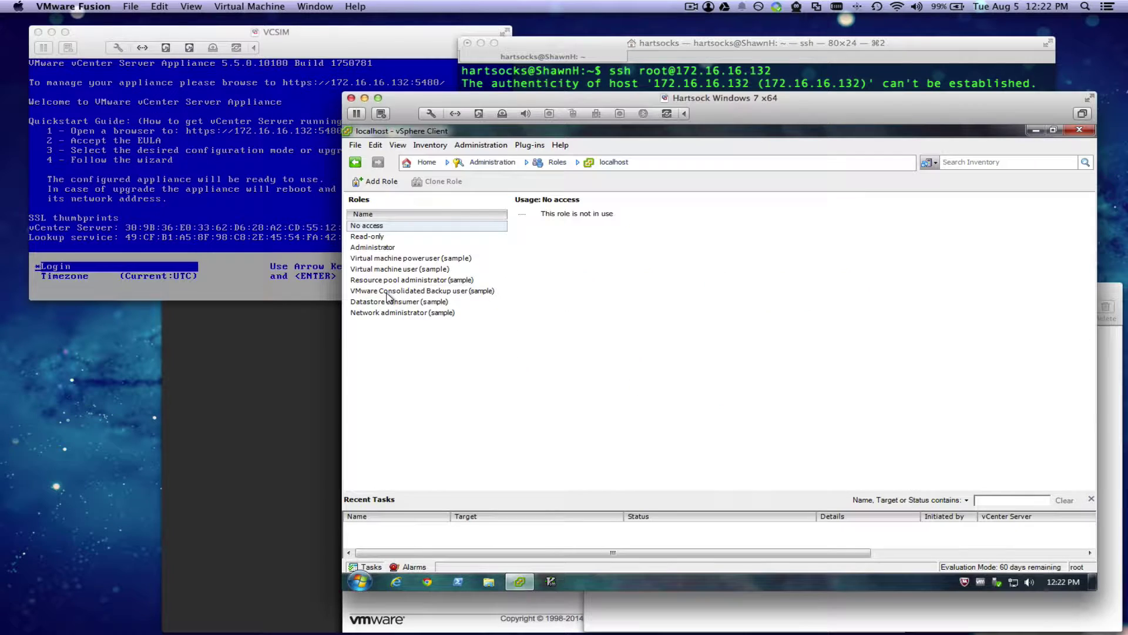
left_click(399, 247)
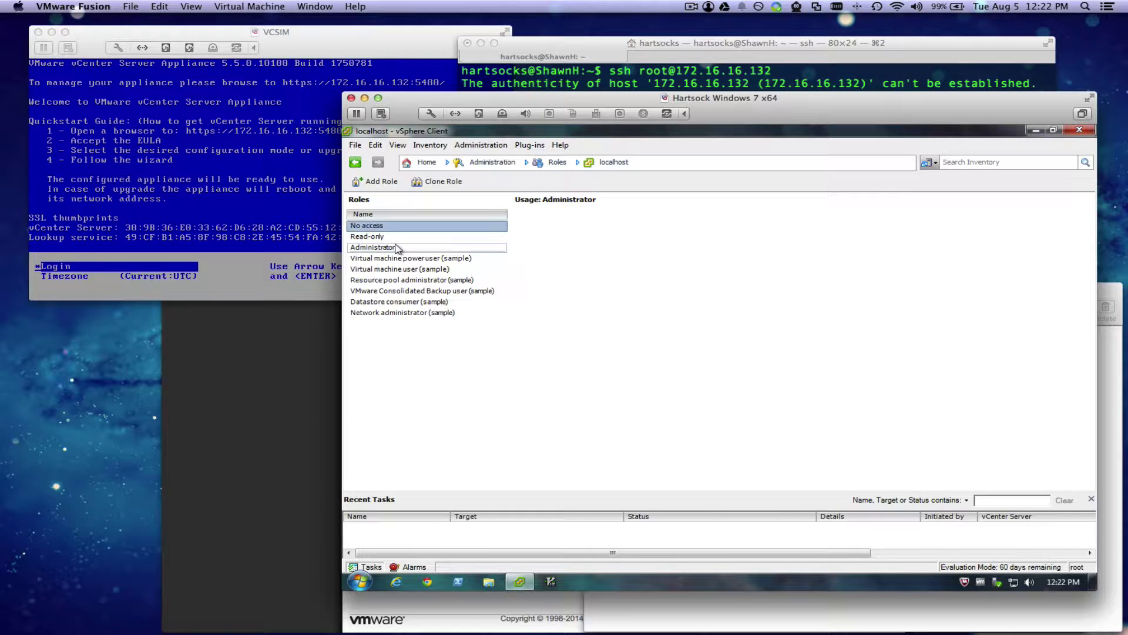
left_click(580, 214)
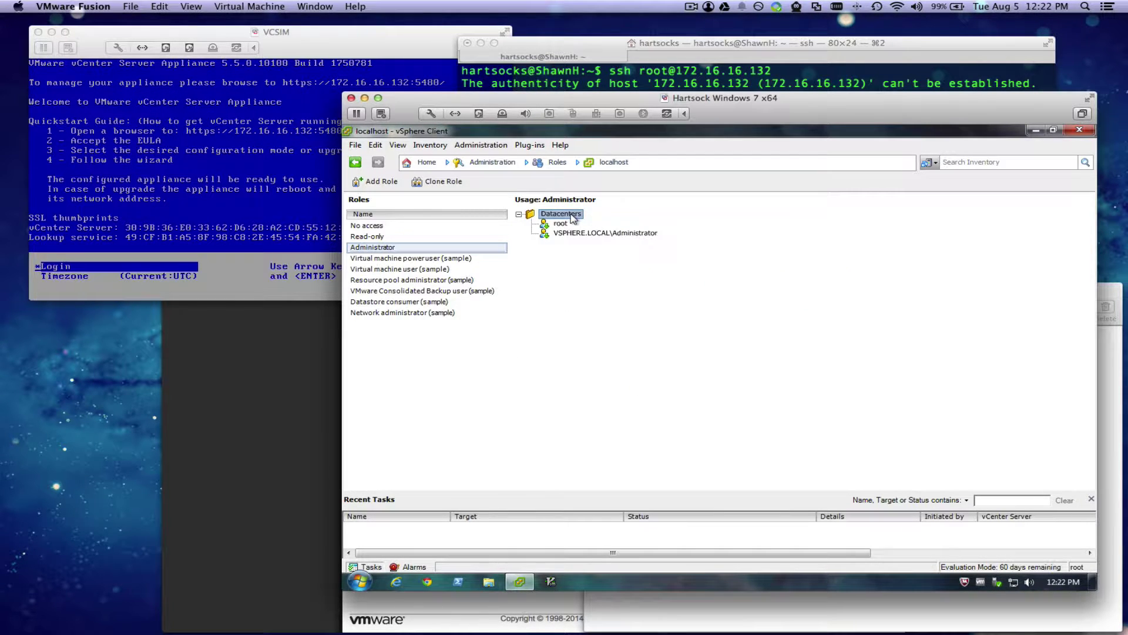
double_click(573, 215)
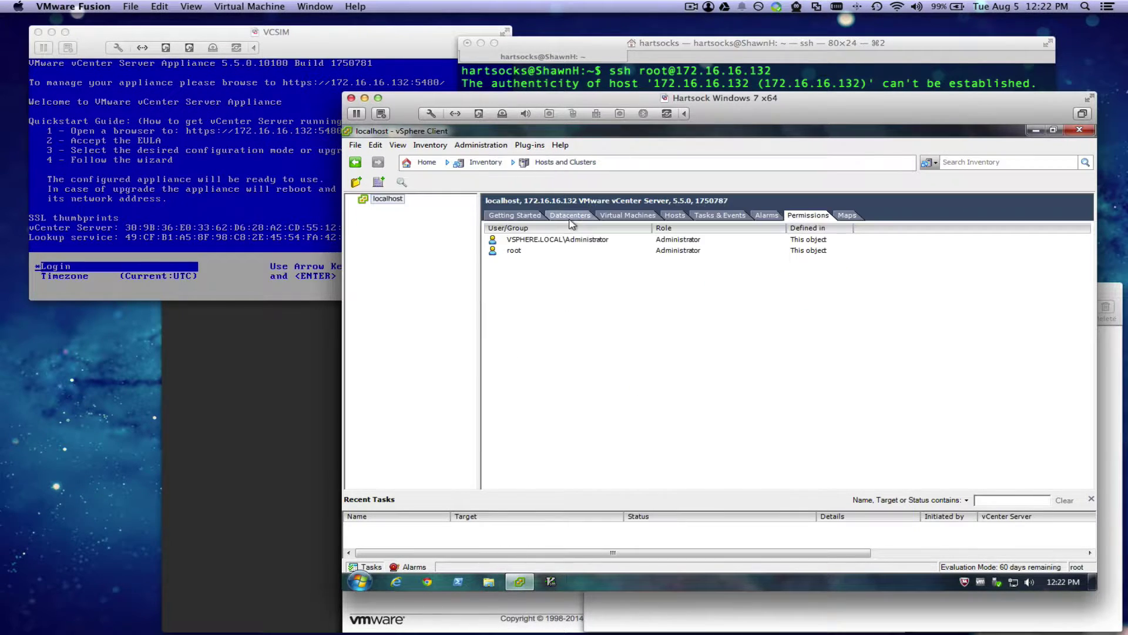
Step: Add a permission on localhost granting my_user the Administrator role
right_click(395, 202)
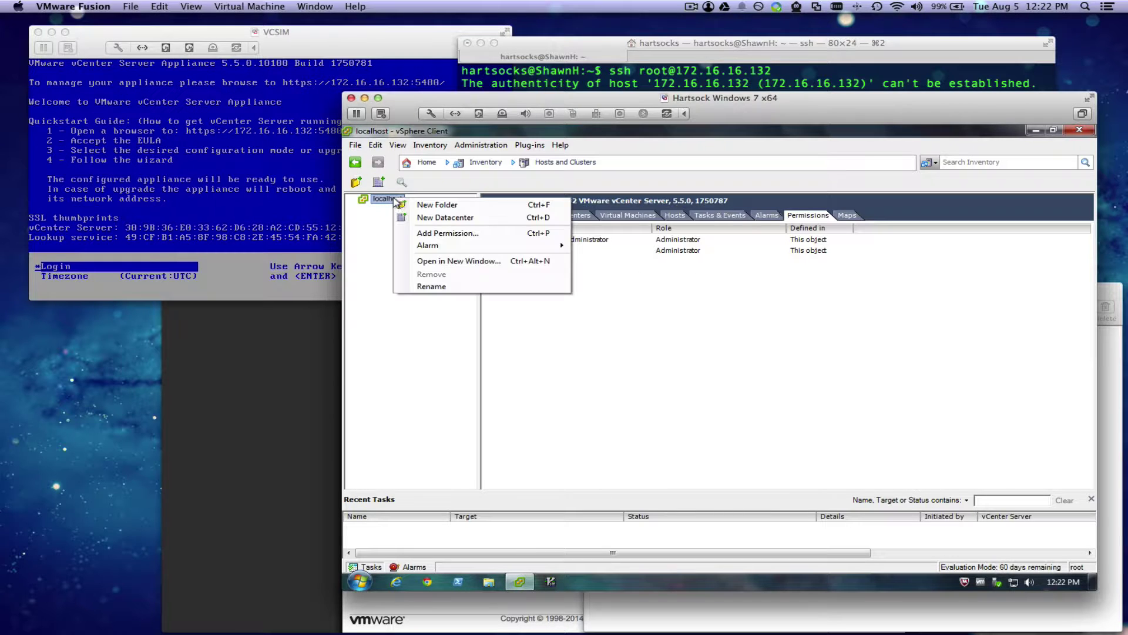
left_click(422, 232)
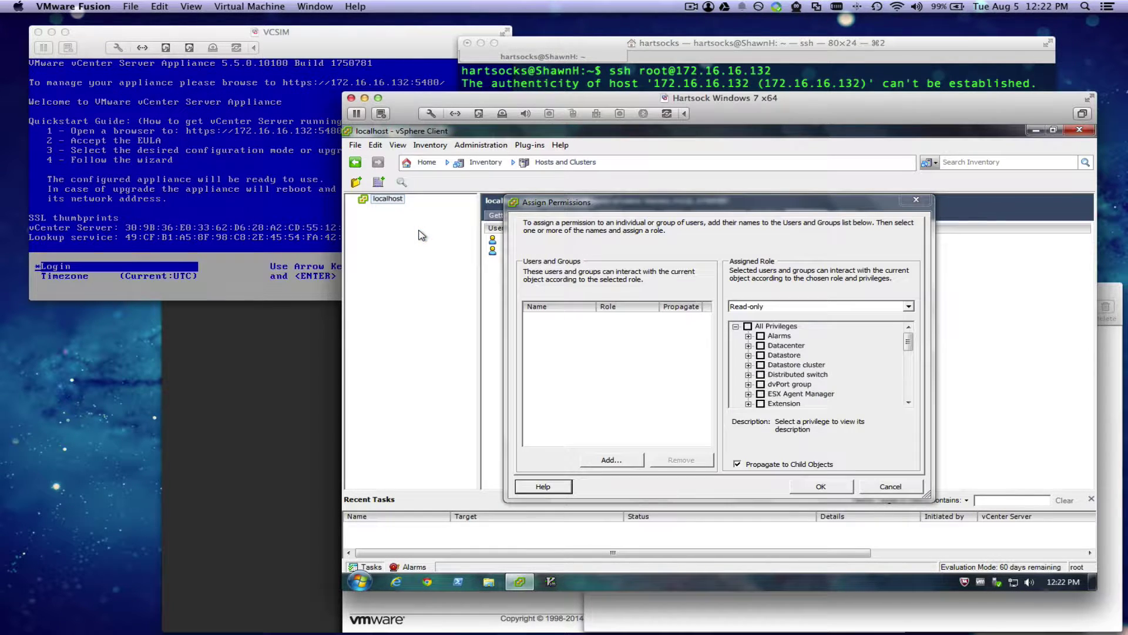
left_click(781, 312)
left_click(776, 328)
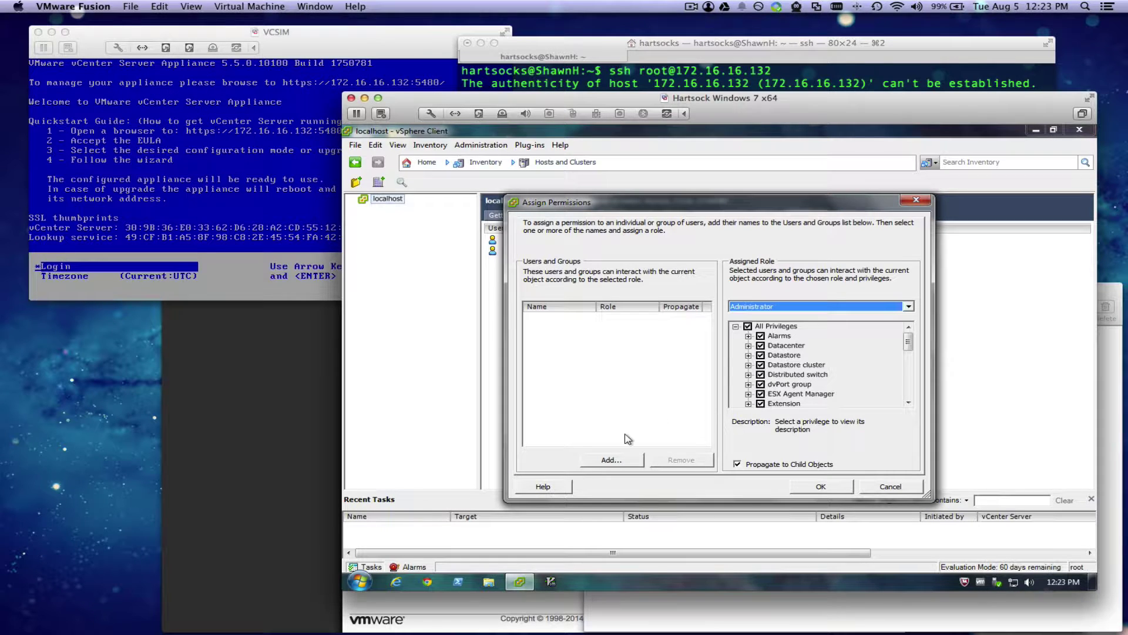
left_click(620, 460)
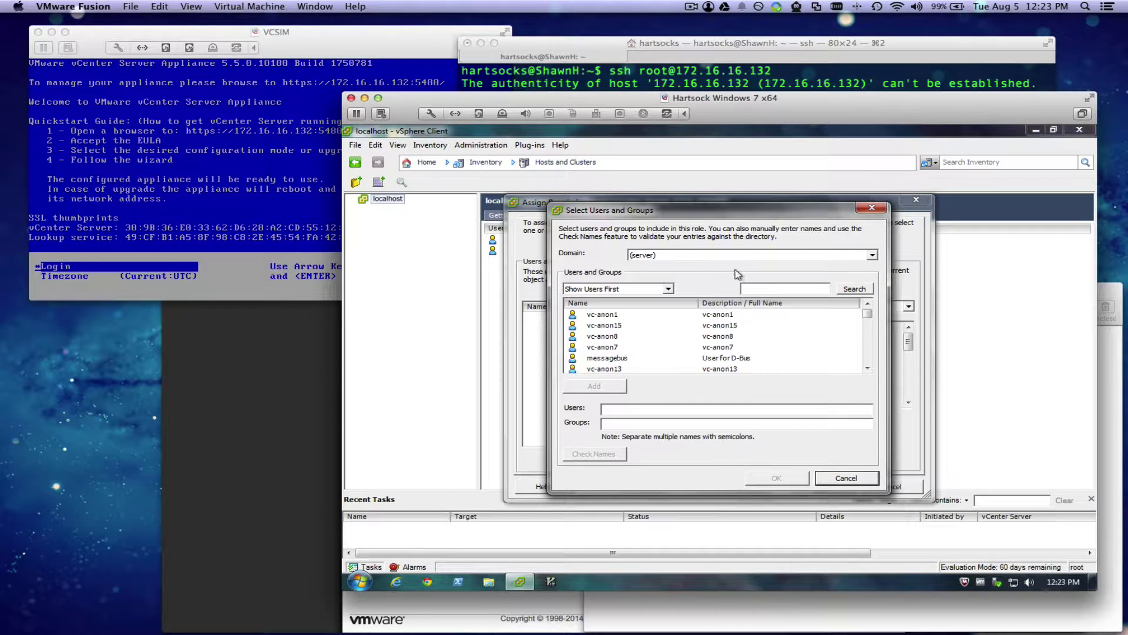
left_click(750, 287)
left_click(859, 294)
left_click(620, 317)
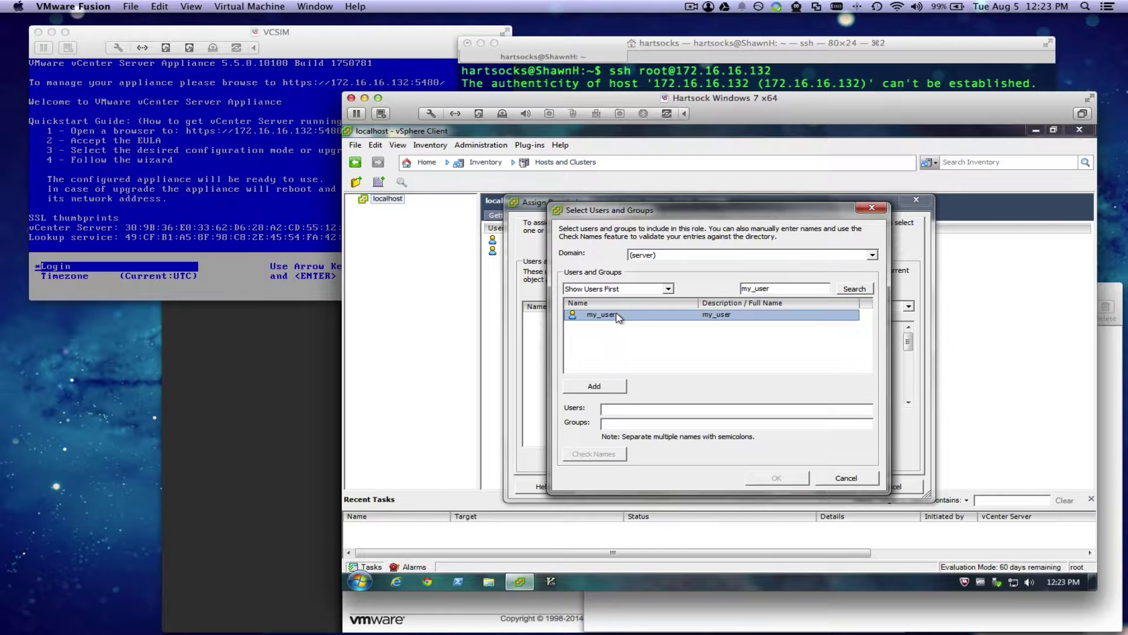
left_click(610, 390)
left_click(795, 479)
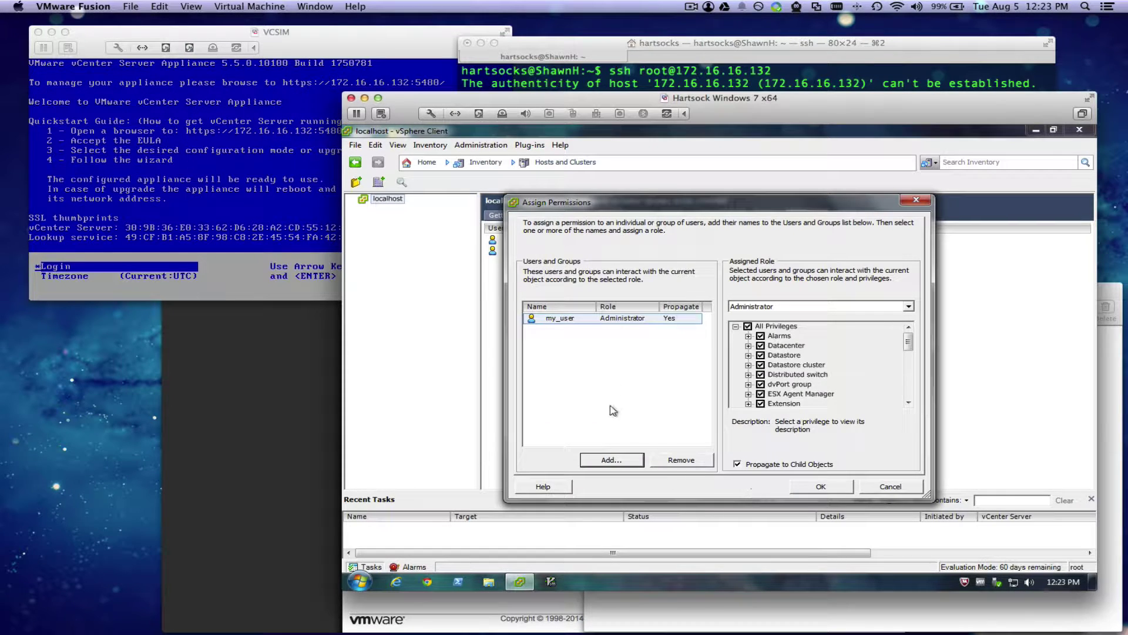
left_click(821, 485)
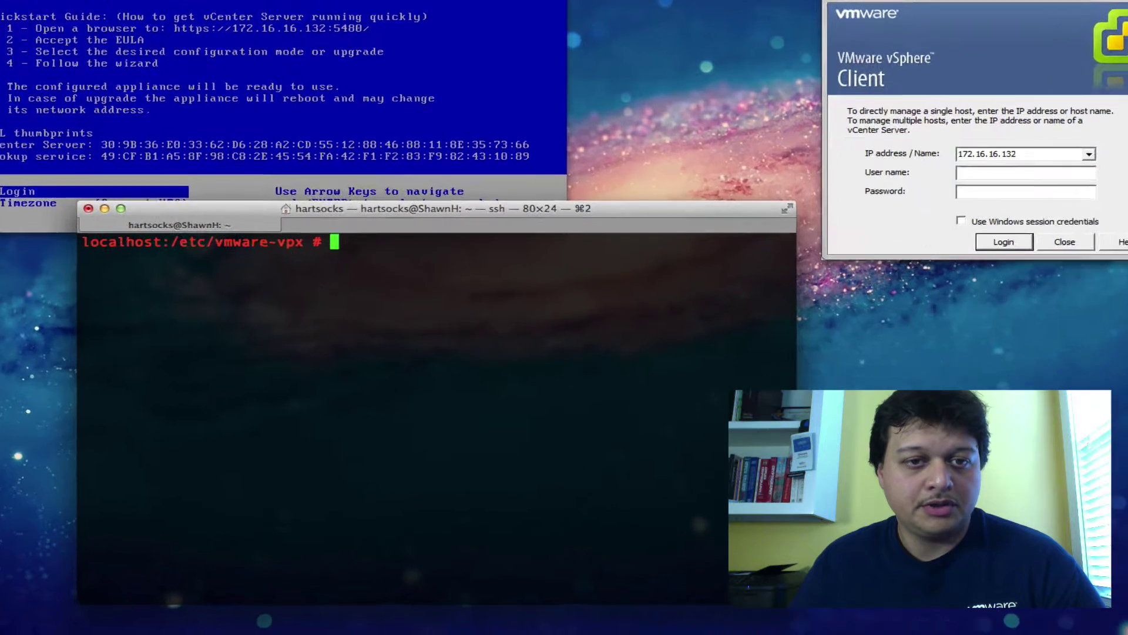
Step: List /etc/vmware-vpx and highlight the vcsim folder
type("ls")
key("Return")
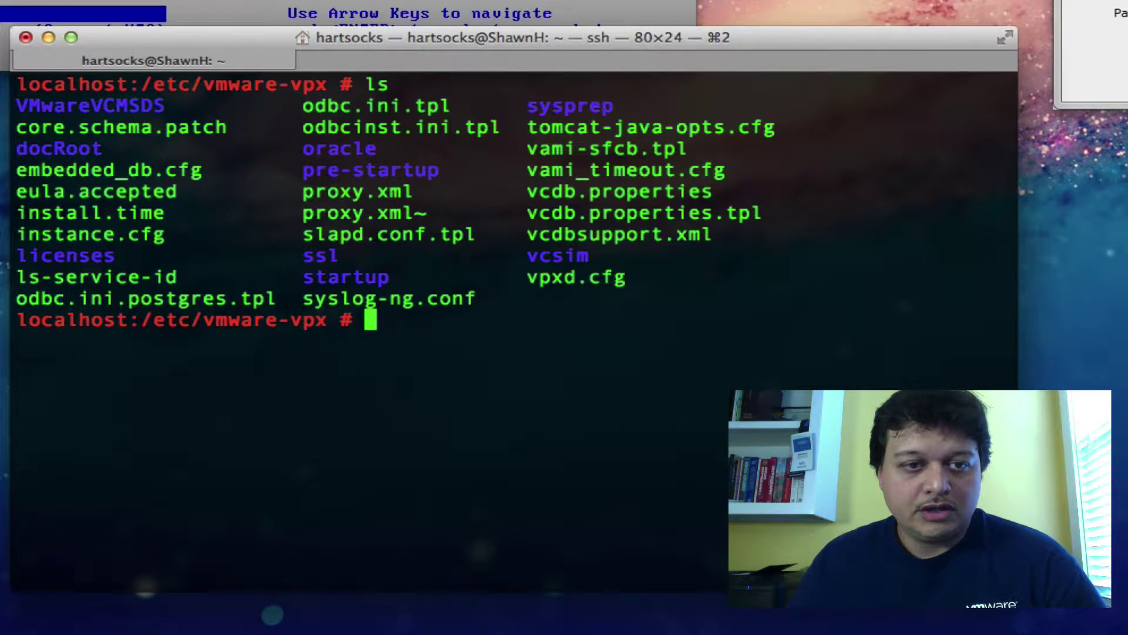
left_click_drag(525, 257, 589, 257)
left_click(615, 319)
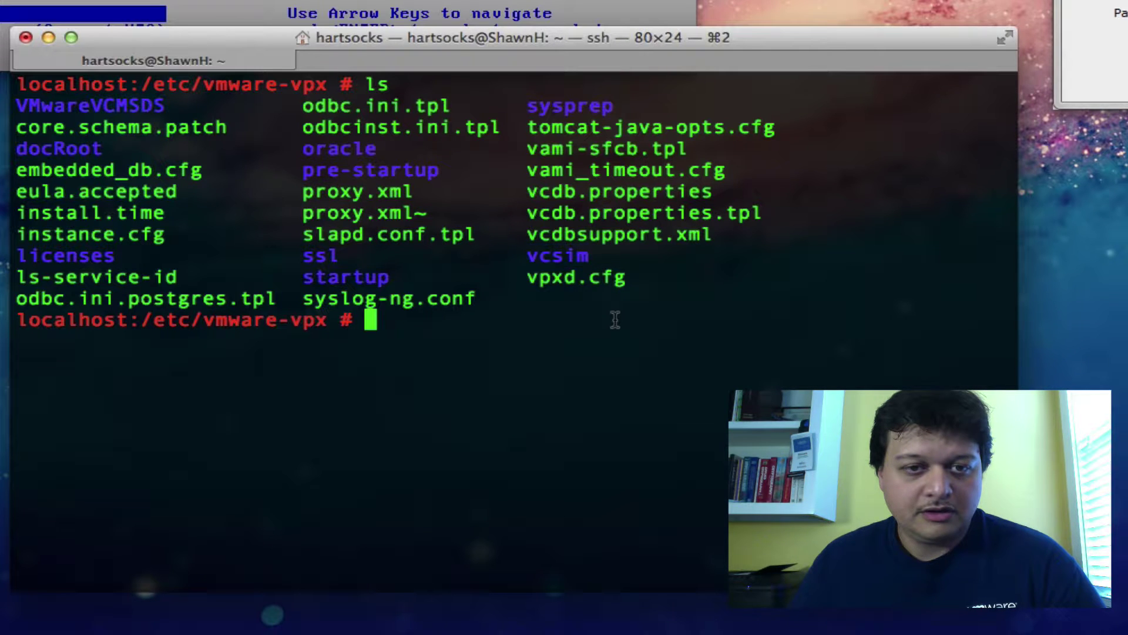
Step: Move into vcsim/model, list its files, and begin a cp of initInventory
type("cd v")
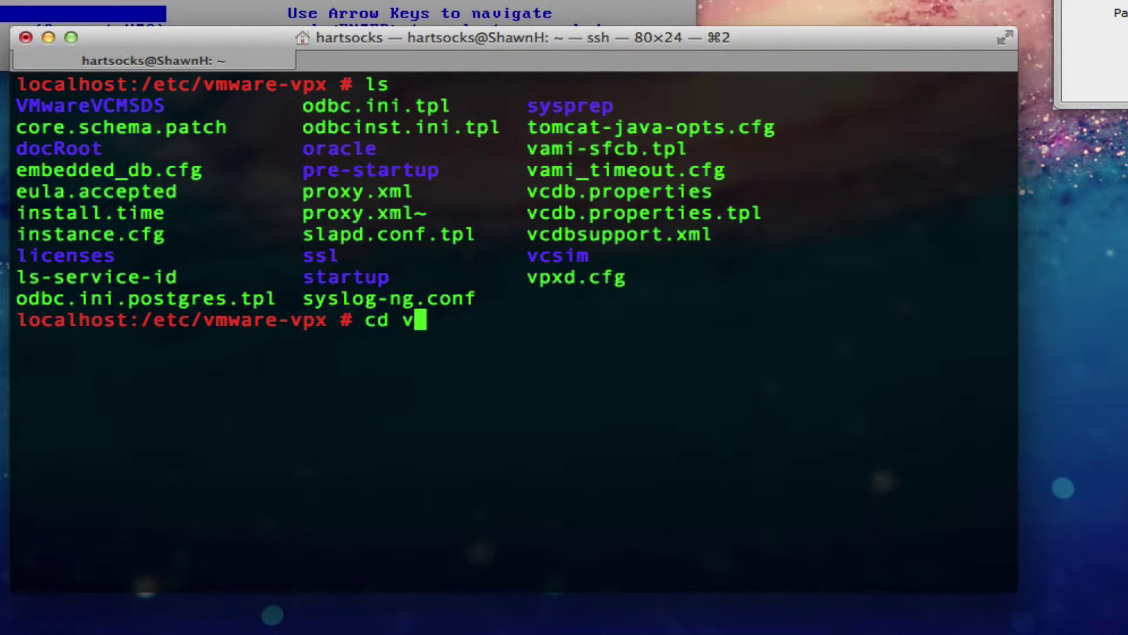
type("csim/")
key("Return")
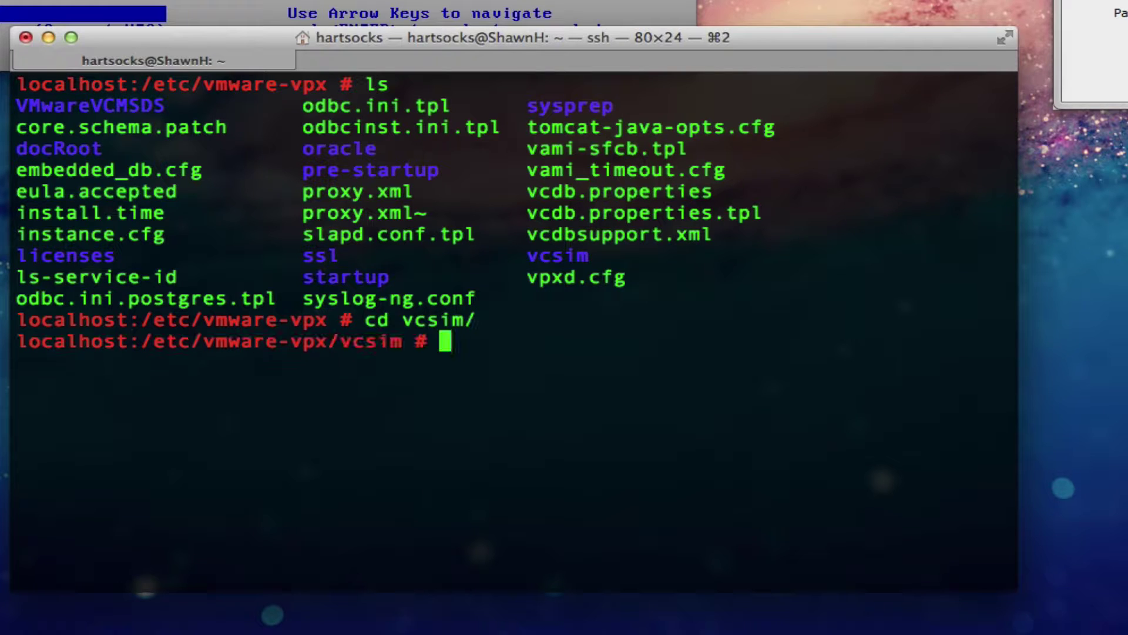
type("ls")
key("Return")
type("cd model/")
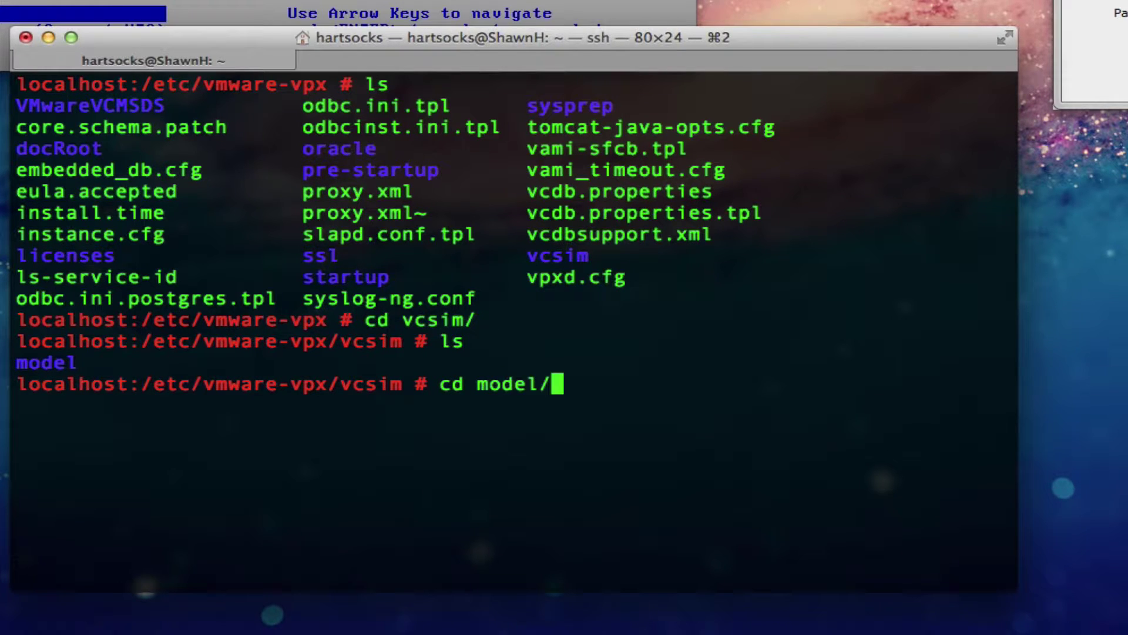
key("Return")
type("ls")
key("Return")
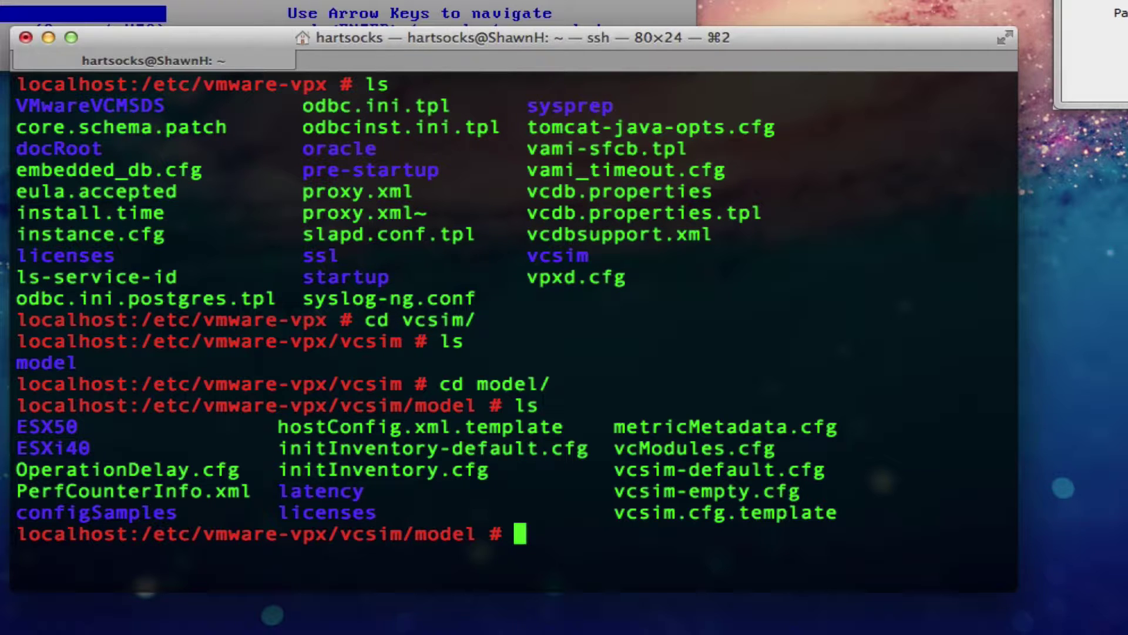
type("cp ")
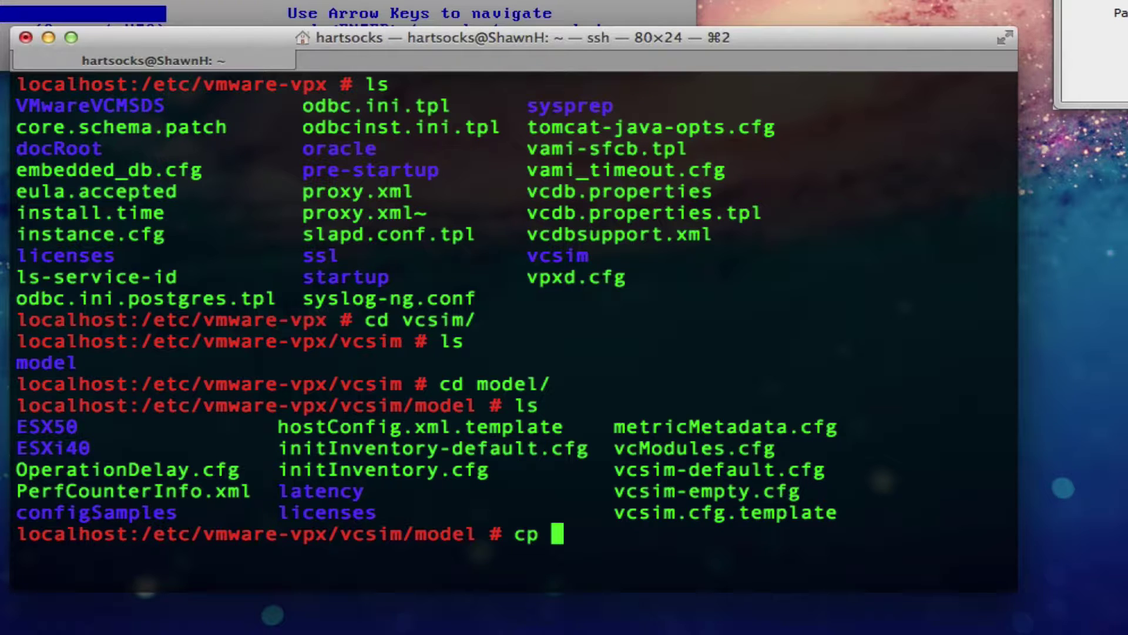
type("initInventory-d")
Step: Copy the default inventory file initInventory-default.cfg to my_inventory.cfg
key("Tab")
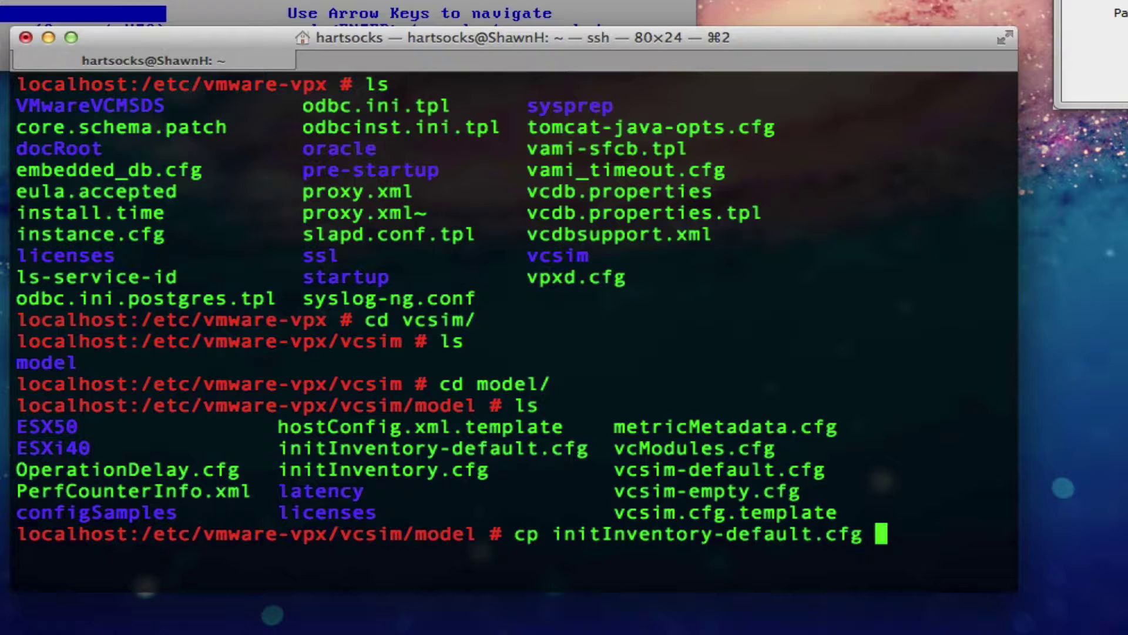
type("my_")
type("inven")
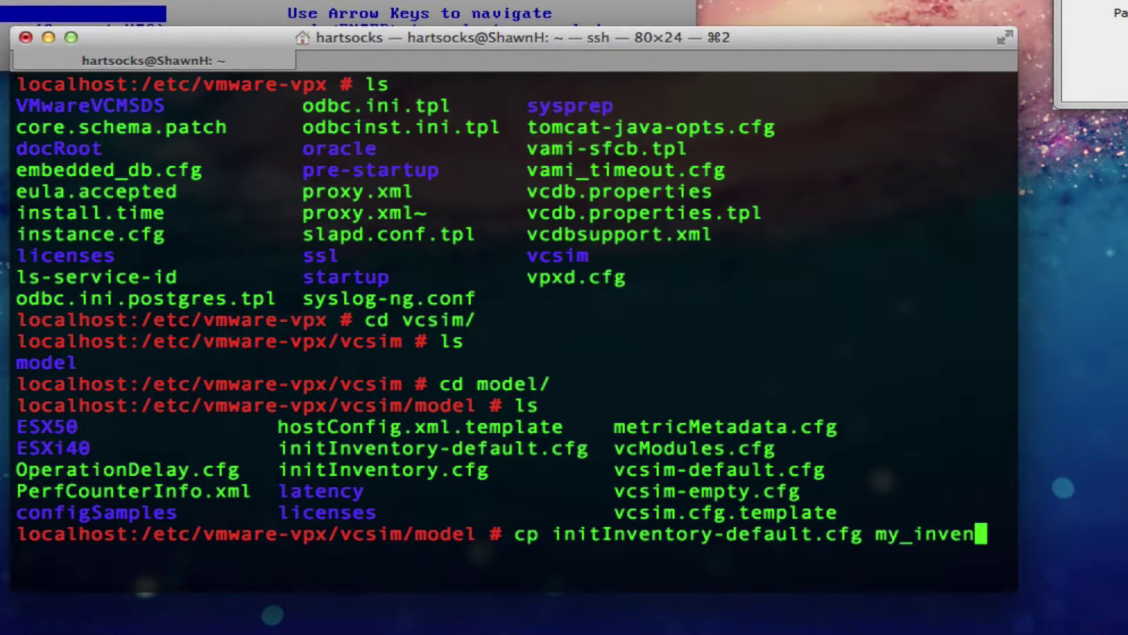
type("tory.cfg")
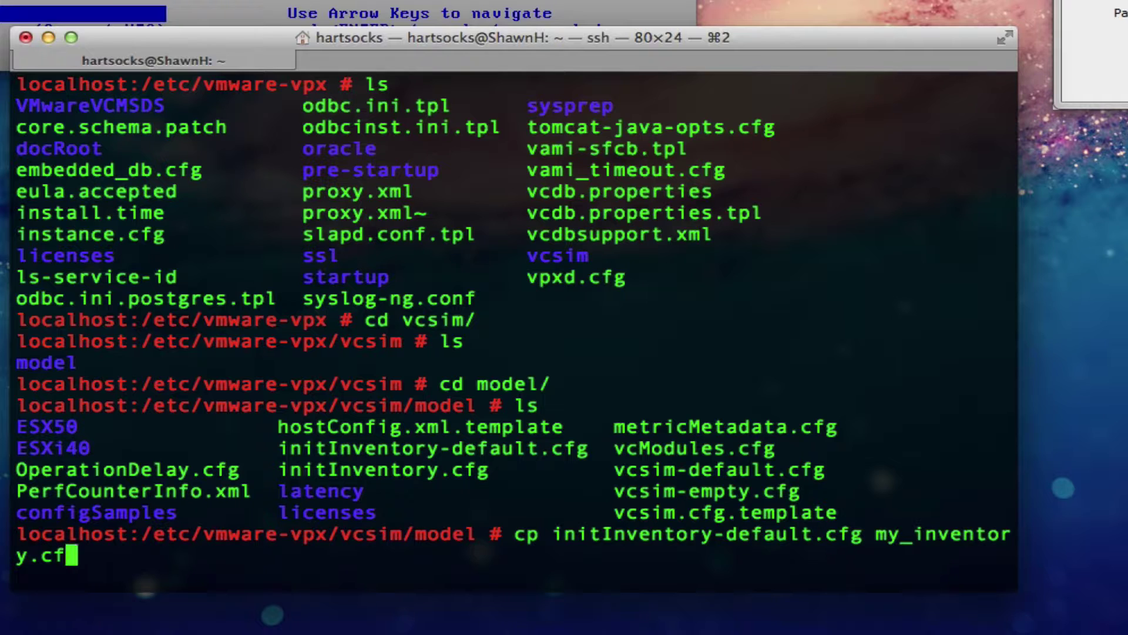
key("Return")
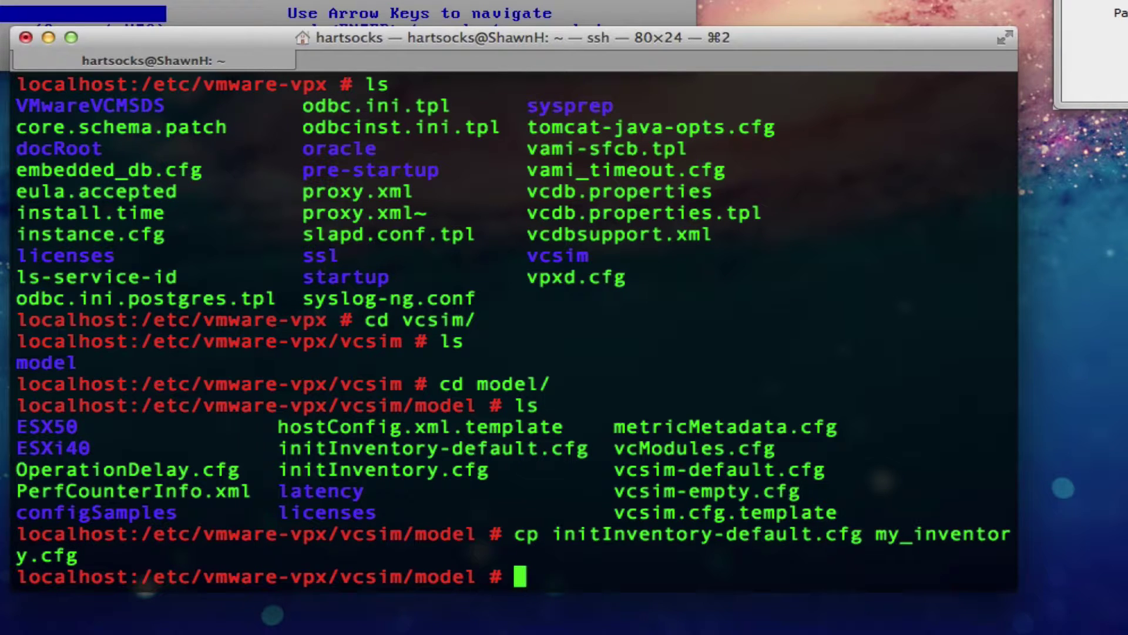
Step: Make my_inventory.cfg writable for all users with chmod a+w
type("chmod a+")
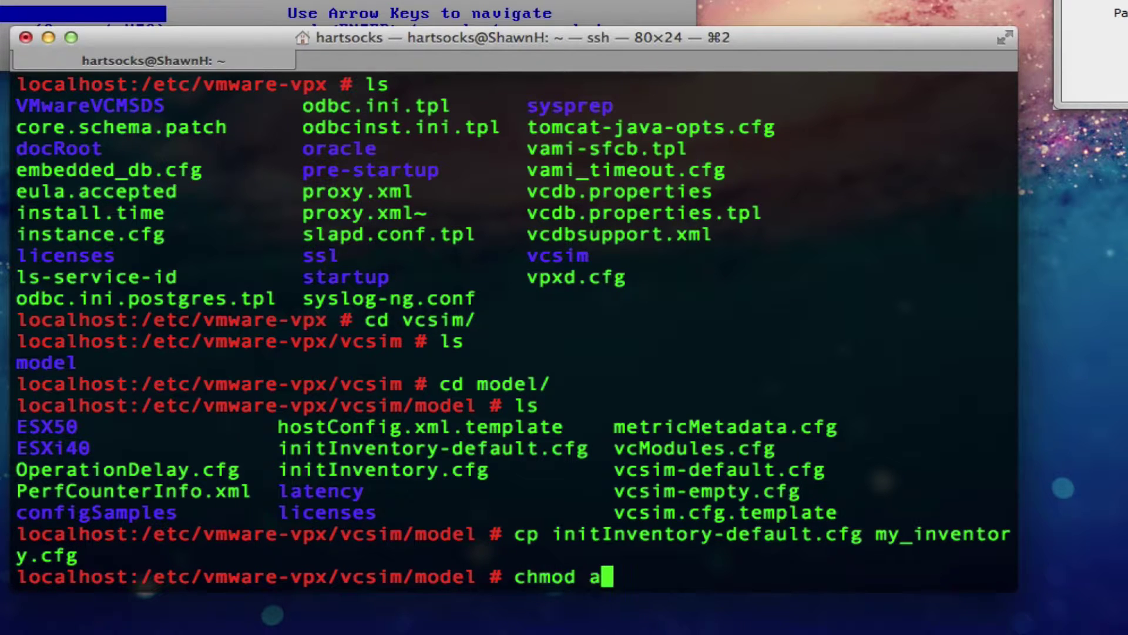
key("BackSpace")
key("BackSpace")
type("a+w ")
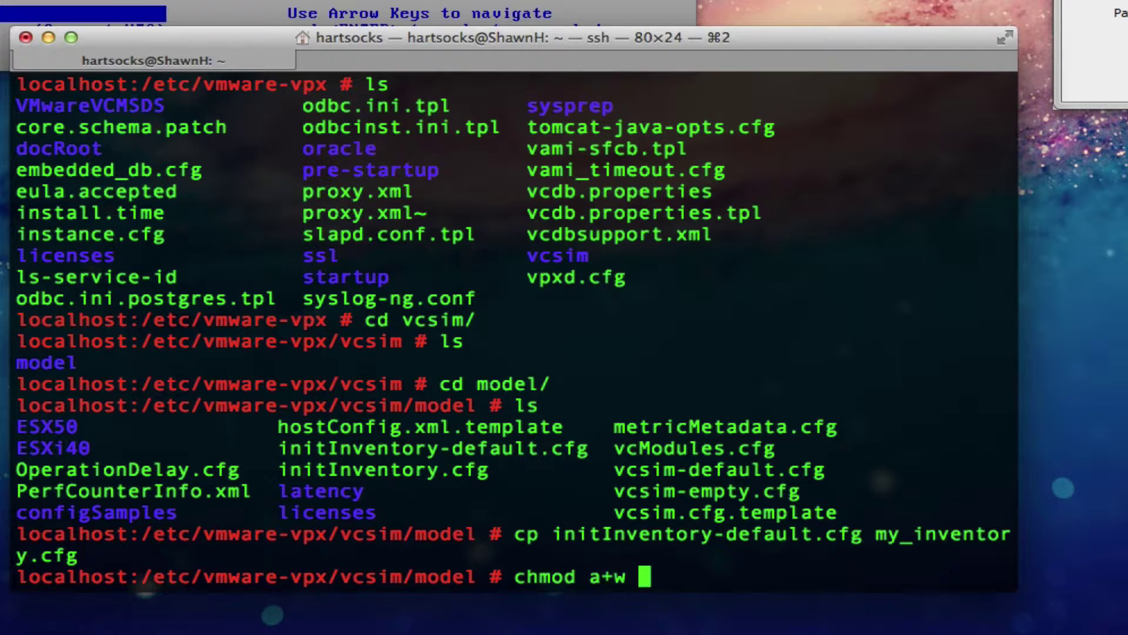
type("my")
key("Tab")
key("Return")
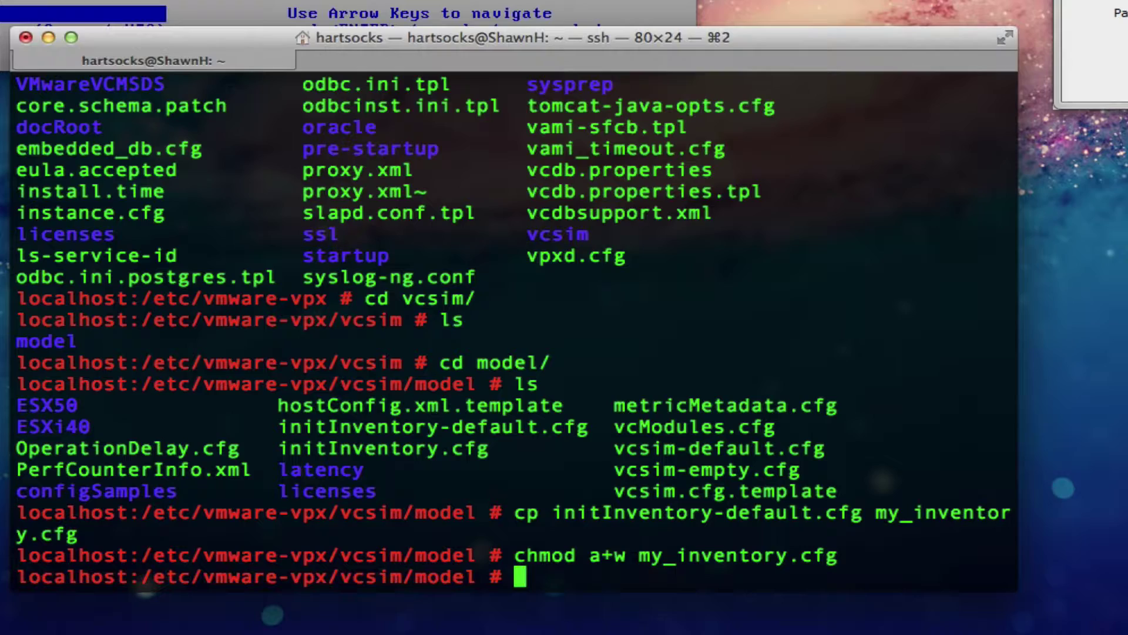
Step: Open my_inventory.cfg in the vim editor
type("vim ")
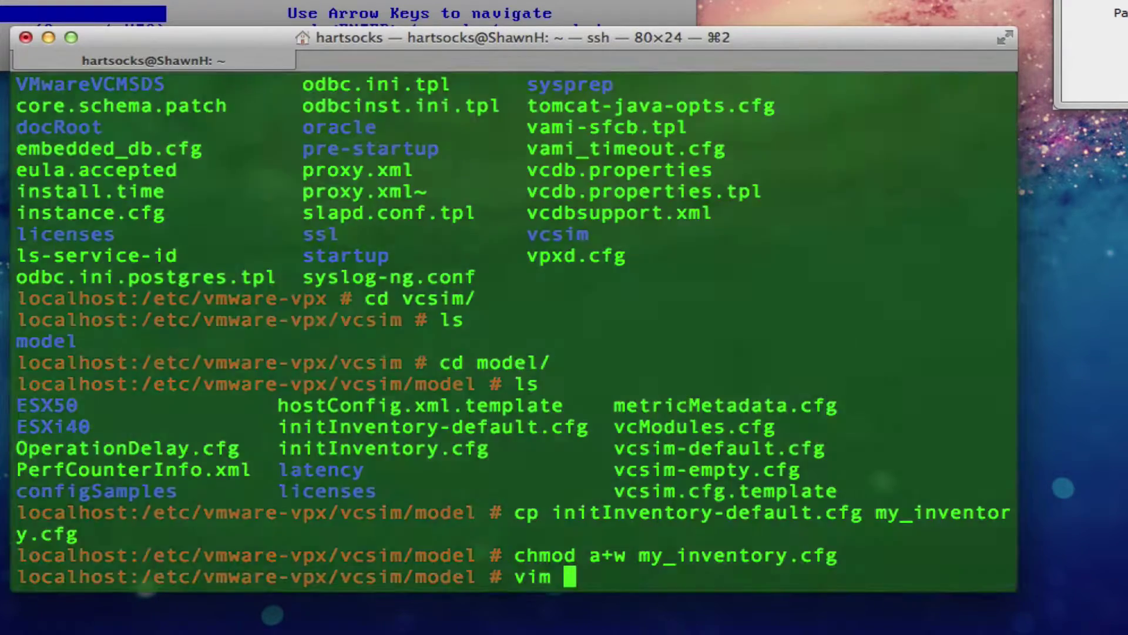
type("my")
key("Tab")
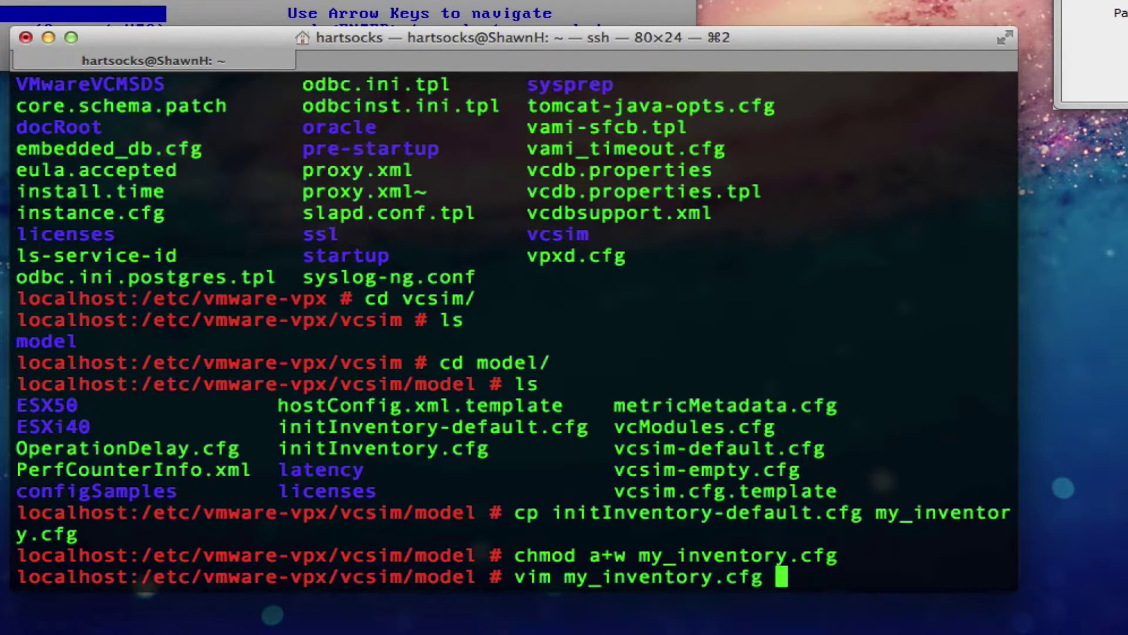
key("Return")
Step: Change the dc value to 3 and save the file
key("Down")
key("Left")
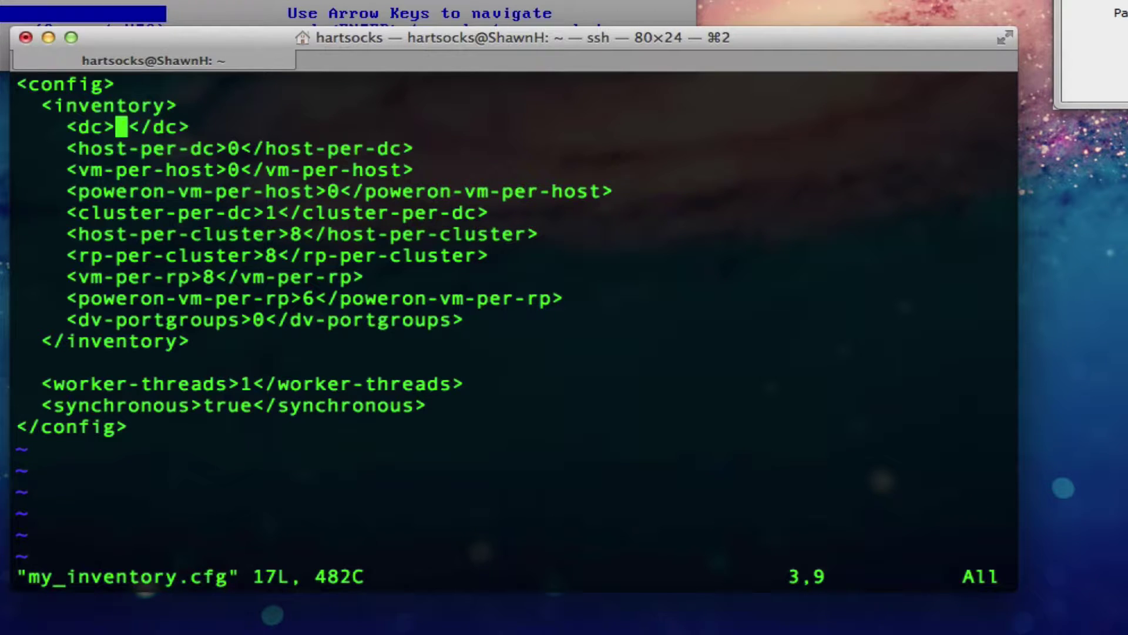
type("s3")
key("Escape")
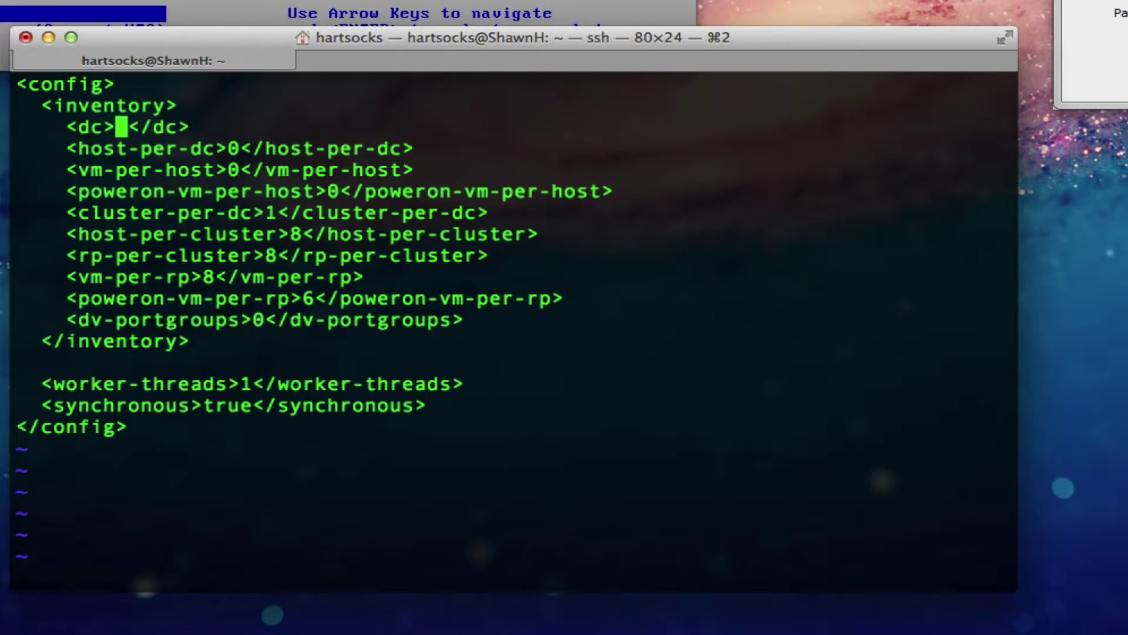
type(":w")
key("Return")
Step: Set host-per-dc and vm-per-host to 3 and save the file
key("Down")
key("Right")
key("Right")
key("Right")
key("Right")
key("Right")
key("Right")
key("Right")
key("Right")
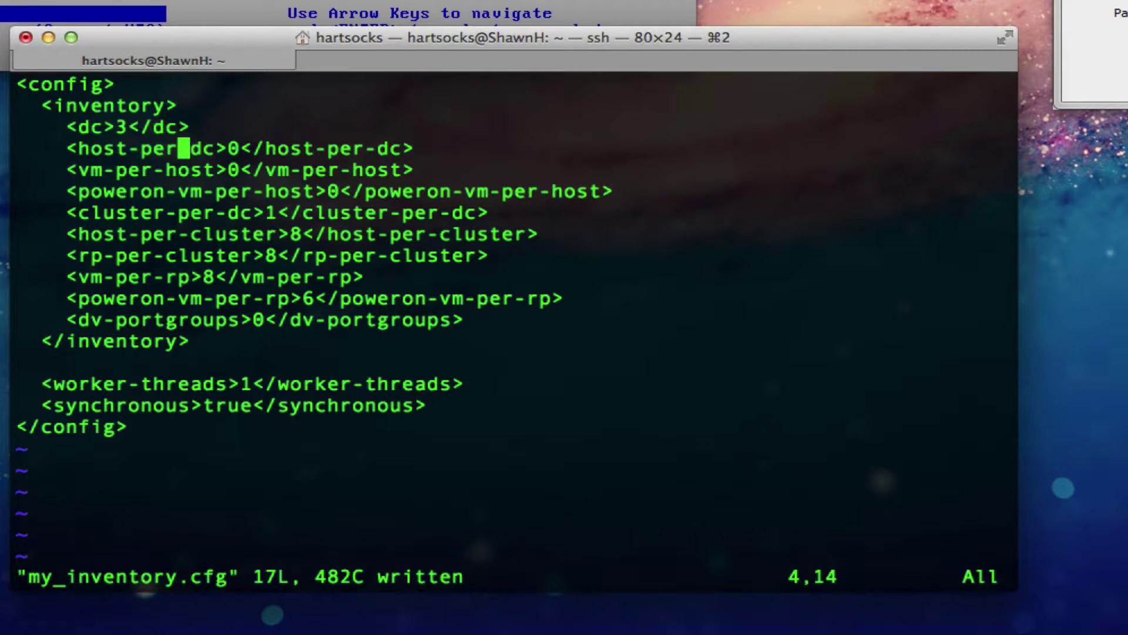
key("Right")
type("s3")
key("Escape")
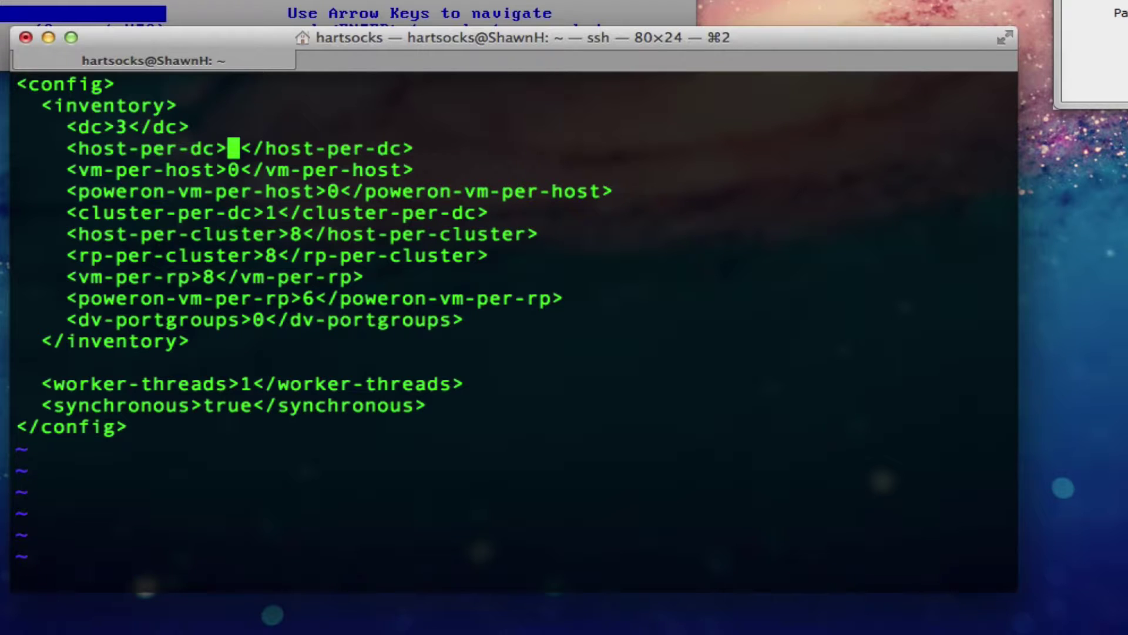
key("Escape")
key("Down")
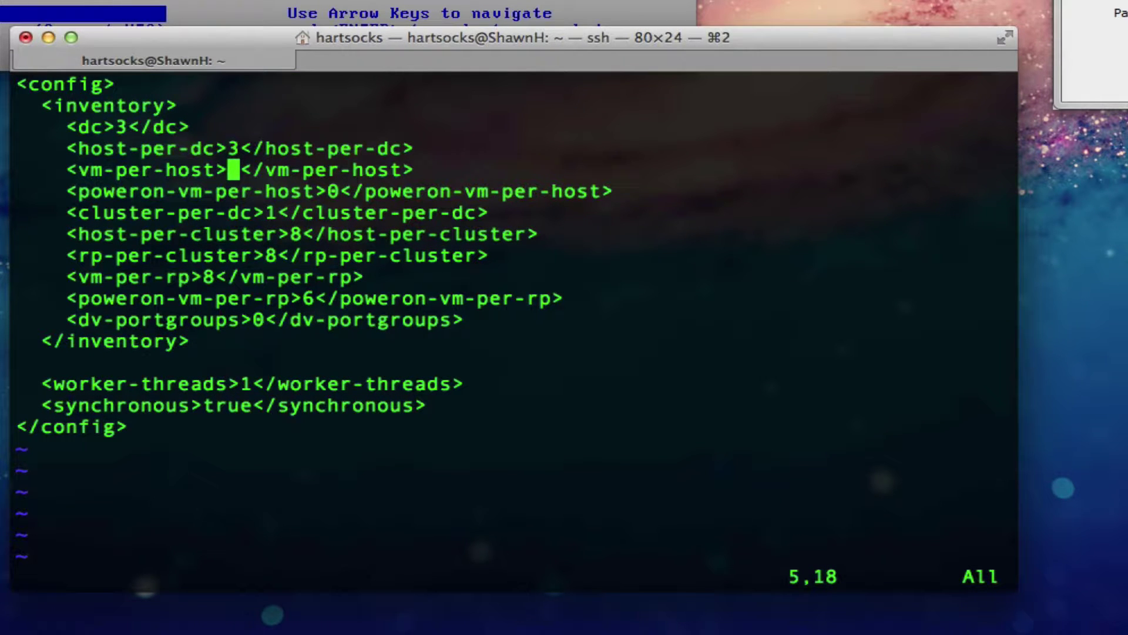
type("st>3")
key("Escape")
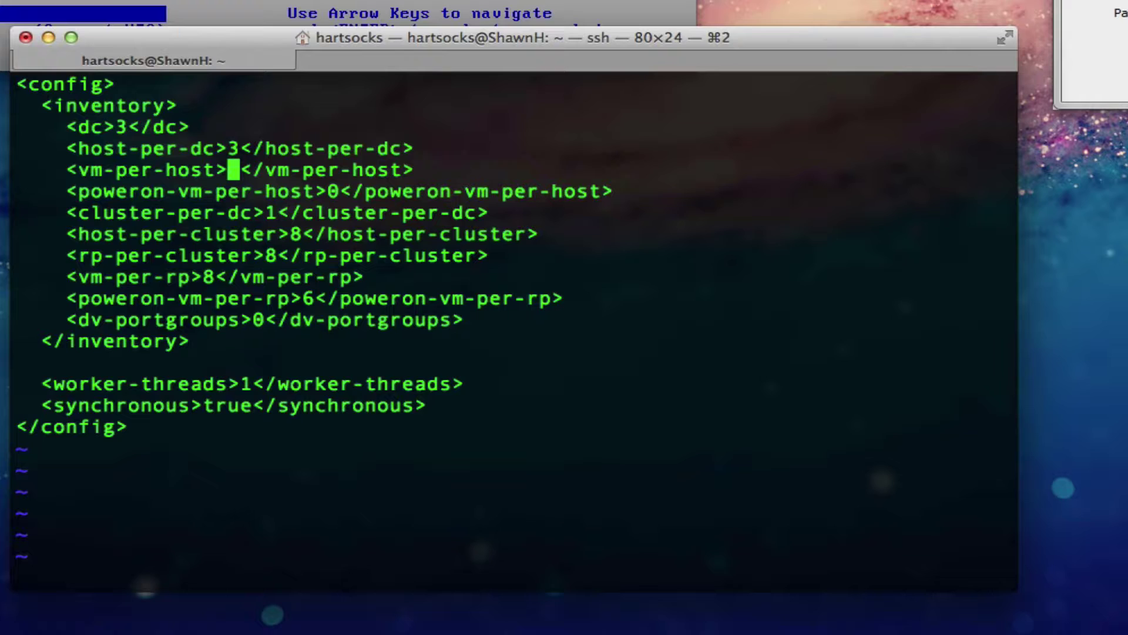
key("Escape")
key("Escape")
type(":w")
key("Return")
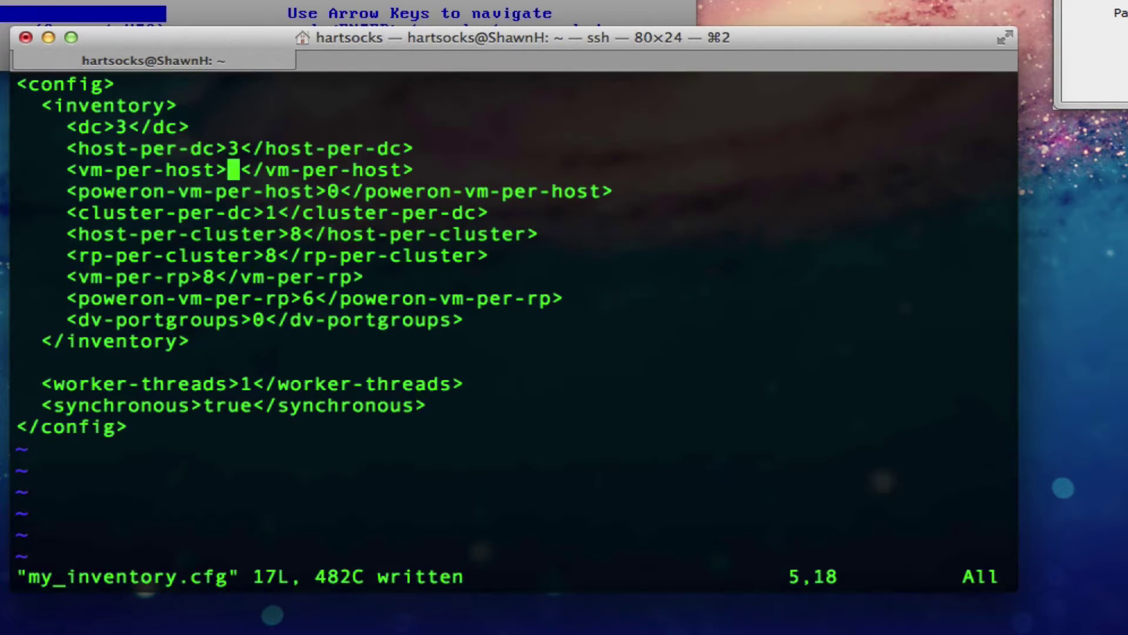
Step: Set poweron-vm-per-host to 2 and save the file
key("Down")
key("Down")
key("Up")
key("Right")
key("Right")
key("Right")
key("Right")
key("Right")
key("Right")
key("Right")
key("Right")
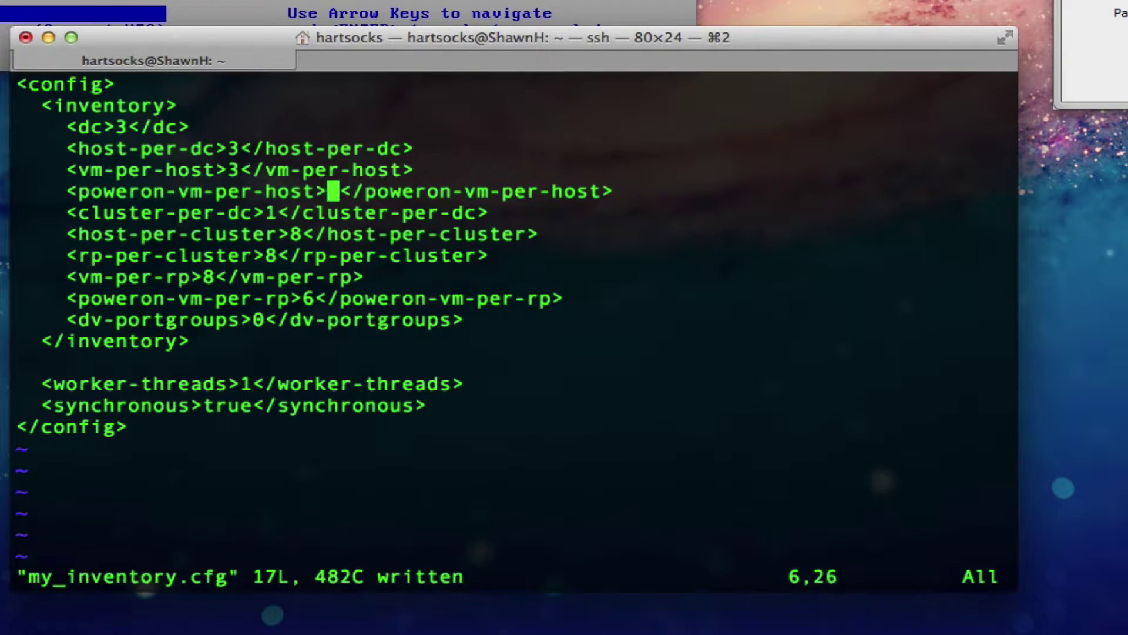
key("Right")
type("Xi3")
key("Escape")
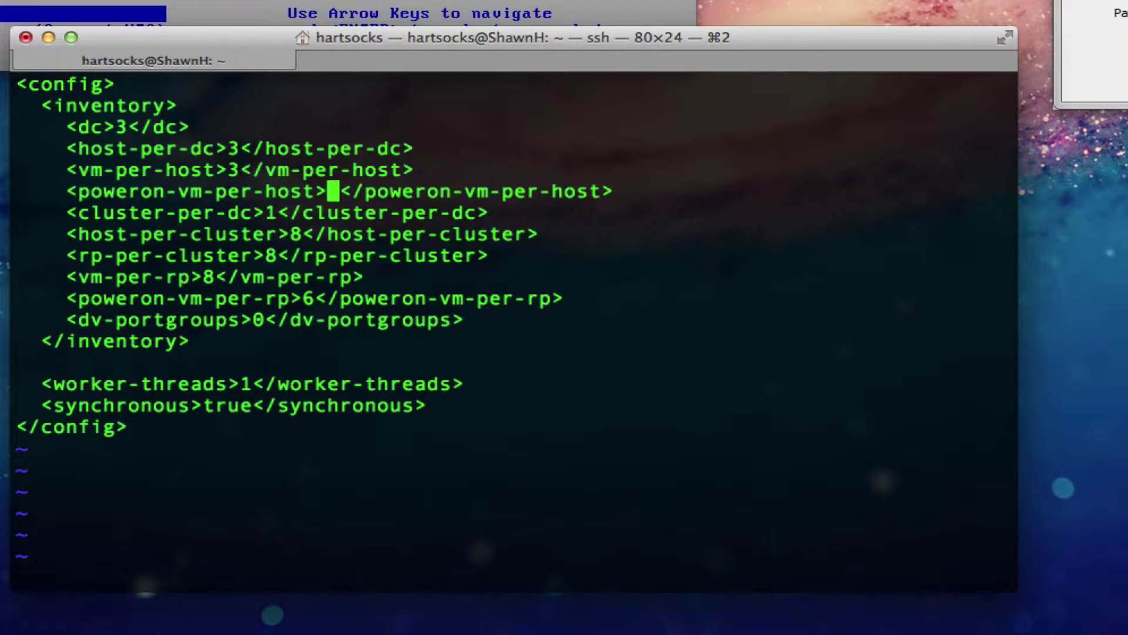
type("i2")
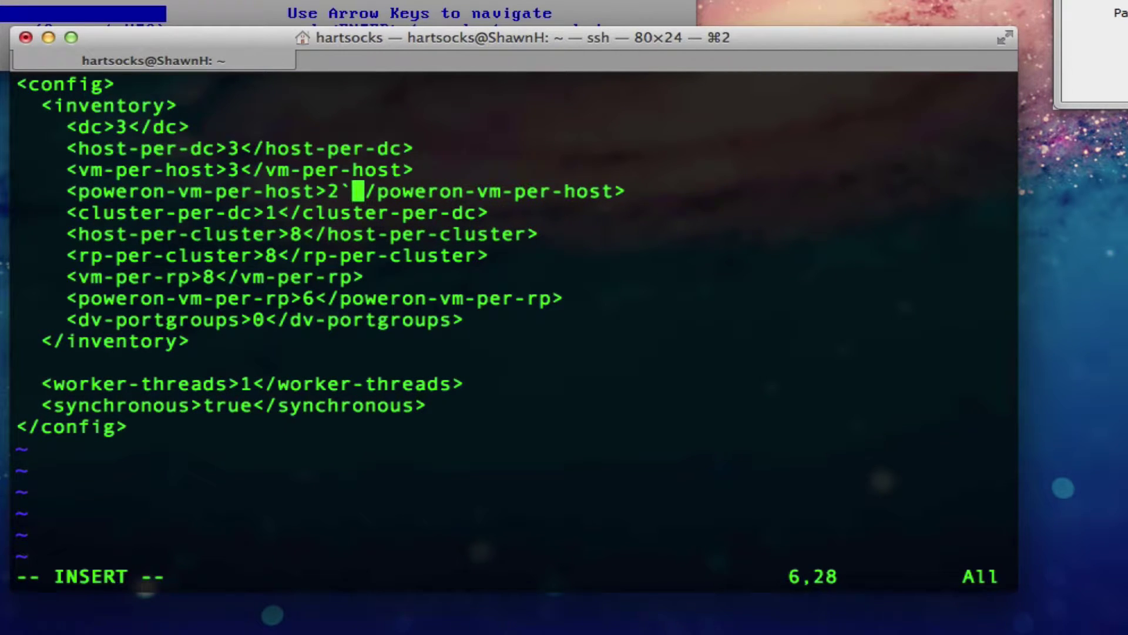
key("Escape")
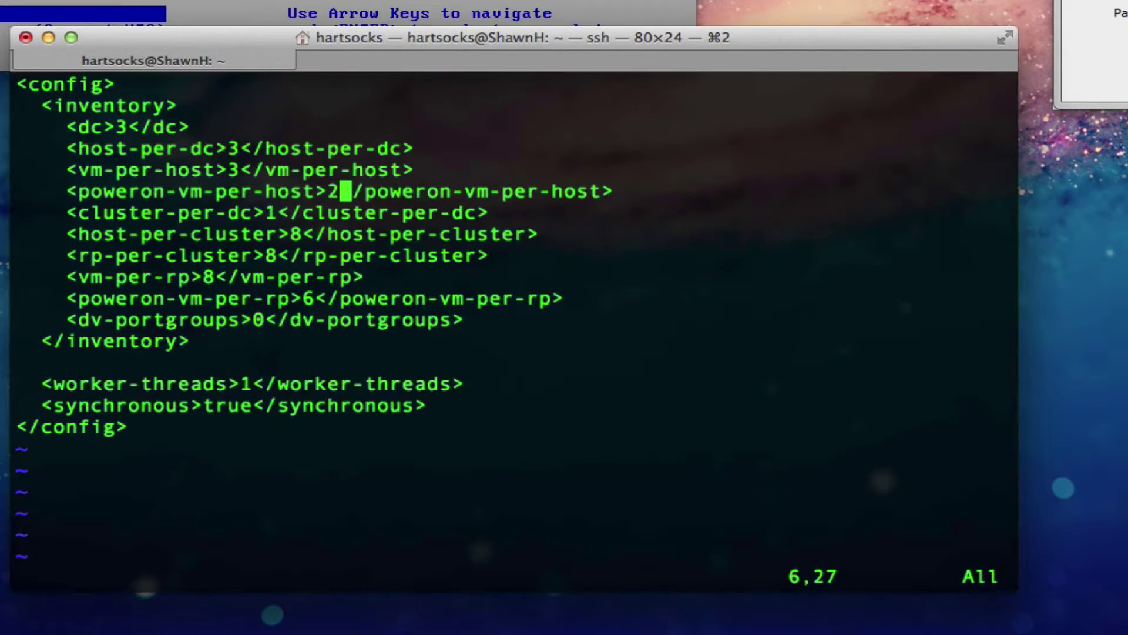
key("Escape")
type(":w")
key("Return")
Step: Make cluster-per-dc 10, save, and move down to the lower inventory settings
key("Down")
key("Down")
key("Left")
key("Left")
key("Left")
key("Left")
key("Left")
key("Left")
key("Left")
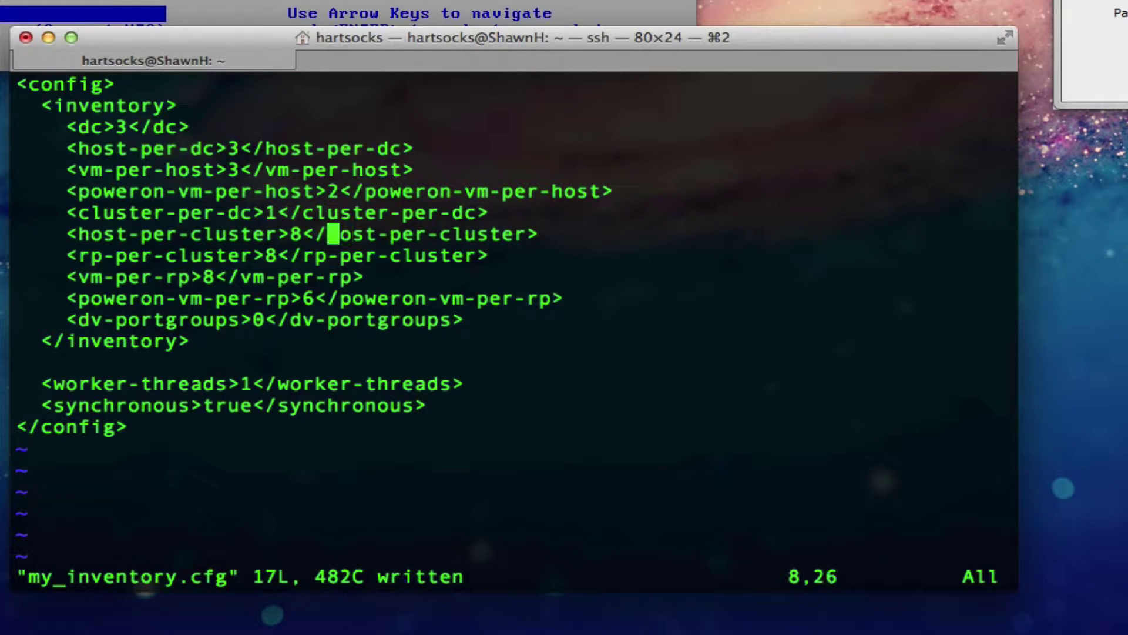
key("Up")
key("Right")
key("Right")
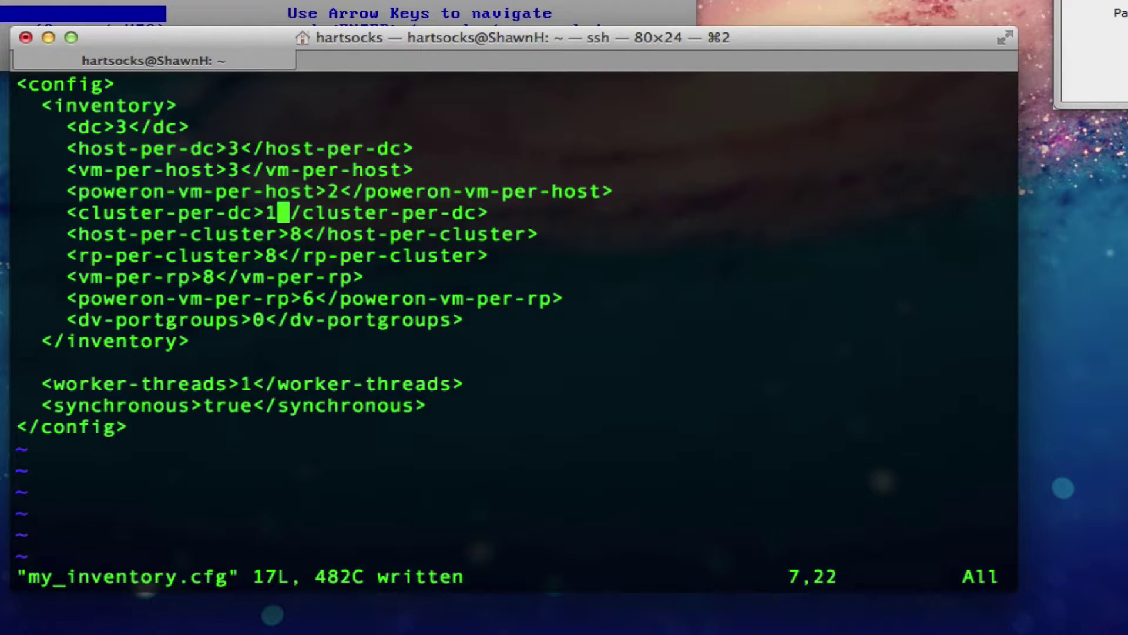
type("i0")
key("Escape")
key("Escape")
type(":w")
key("Return")
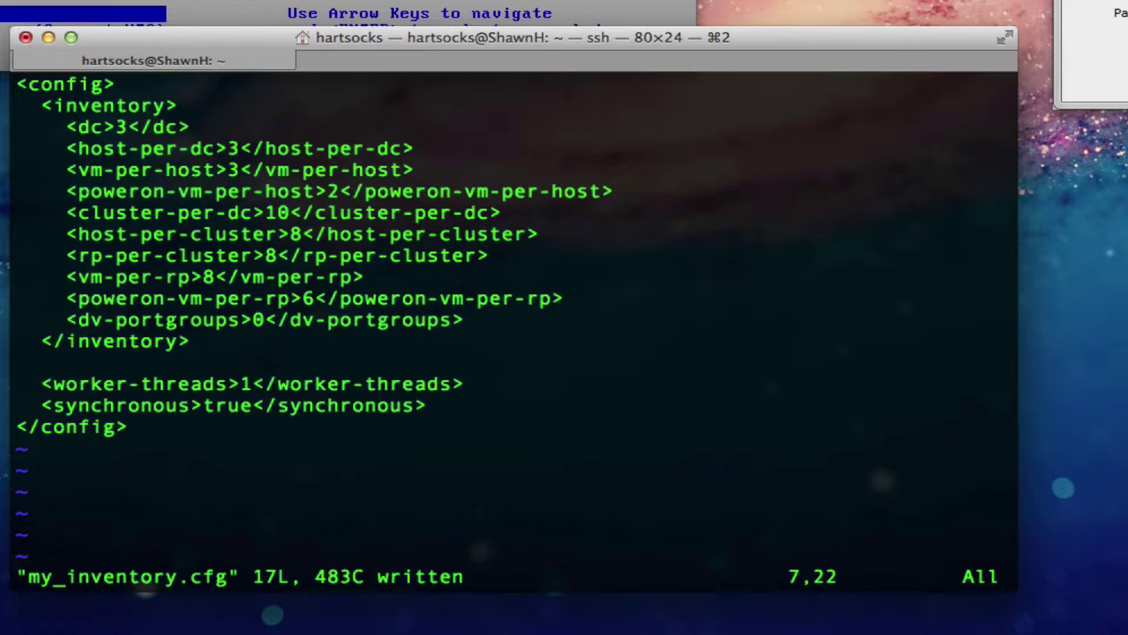
key("Down")
key("Down")
key("Left")
key("Down")
key("Down")
key("Left")
key("Left")
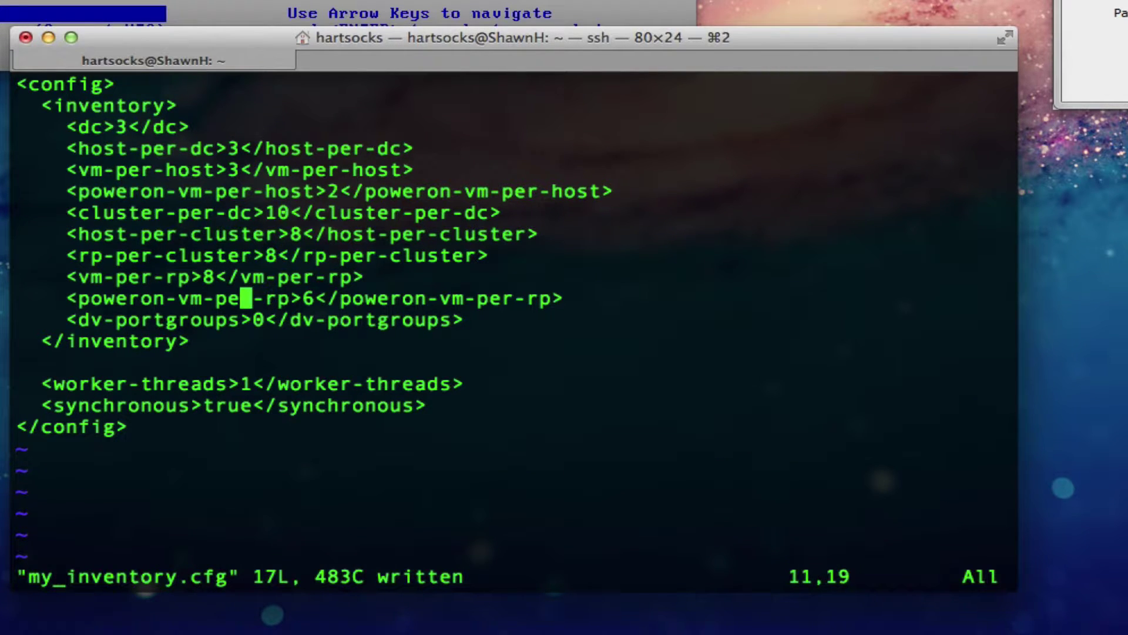
key("Left")
key("Down")
key("Down")
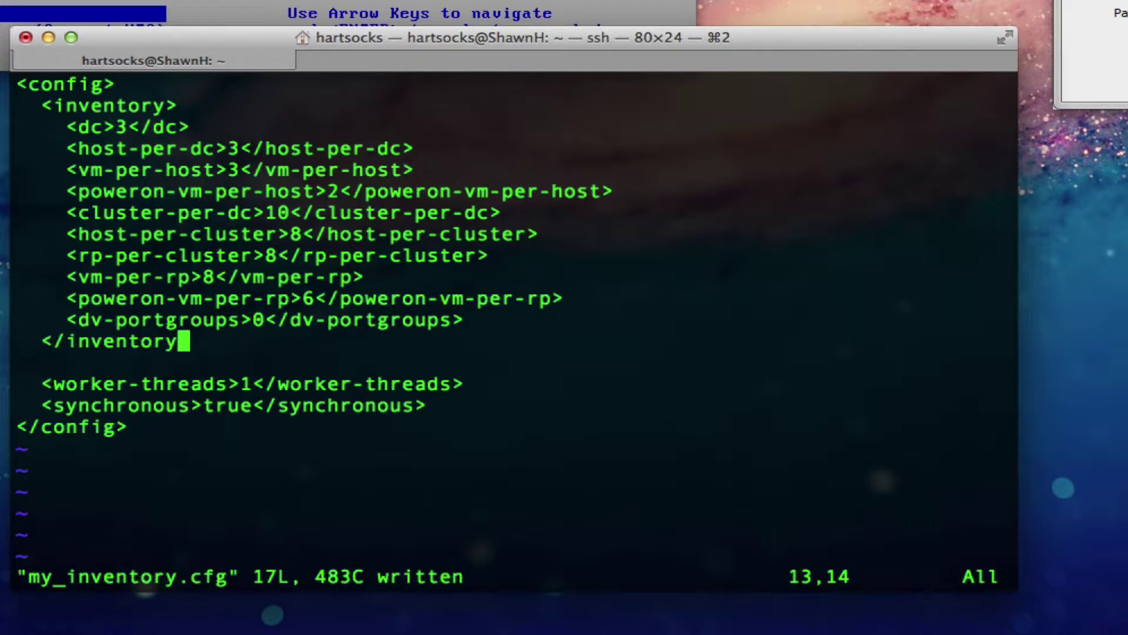
Step: Set dv-portgroups to 3 and save the file
key("Up")
key("Right")
key("Right")
type("xi3")
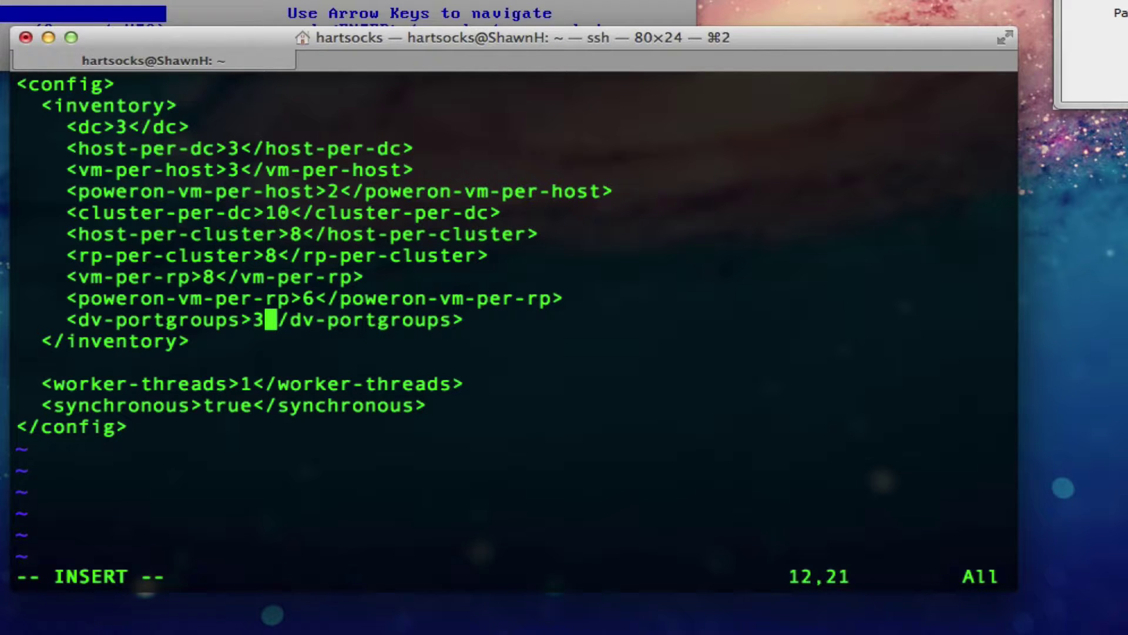
key("Escape")
type(":w")
key("Return")
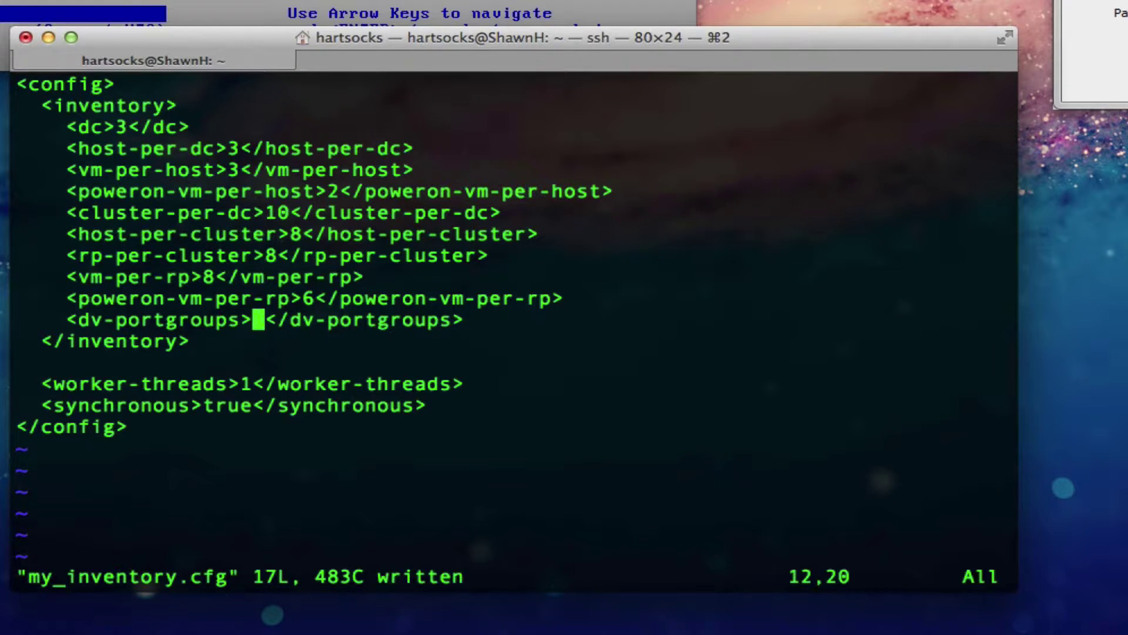
Step: Change worker-threads to 10
key("Down")
key("Down")
key("Down")
key("Down")
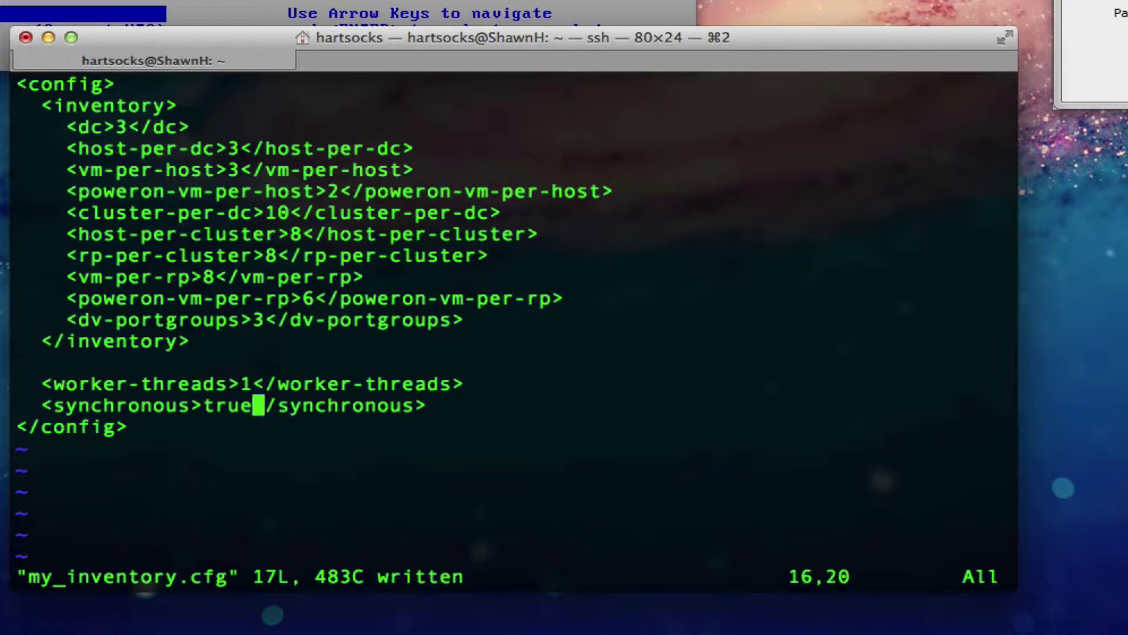
key("Up")
key("Left")
key("Right")
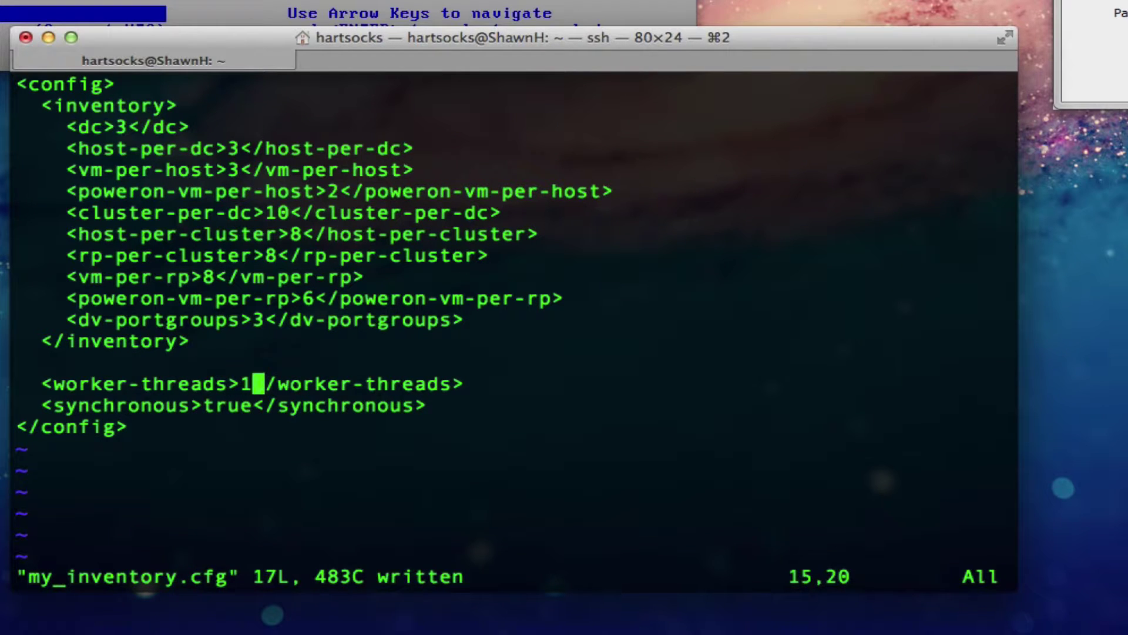
type("i0")
key("Escape")
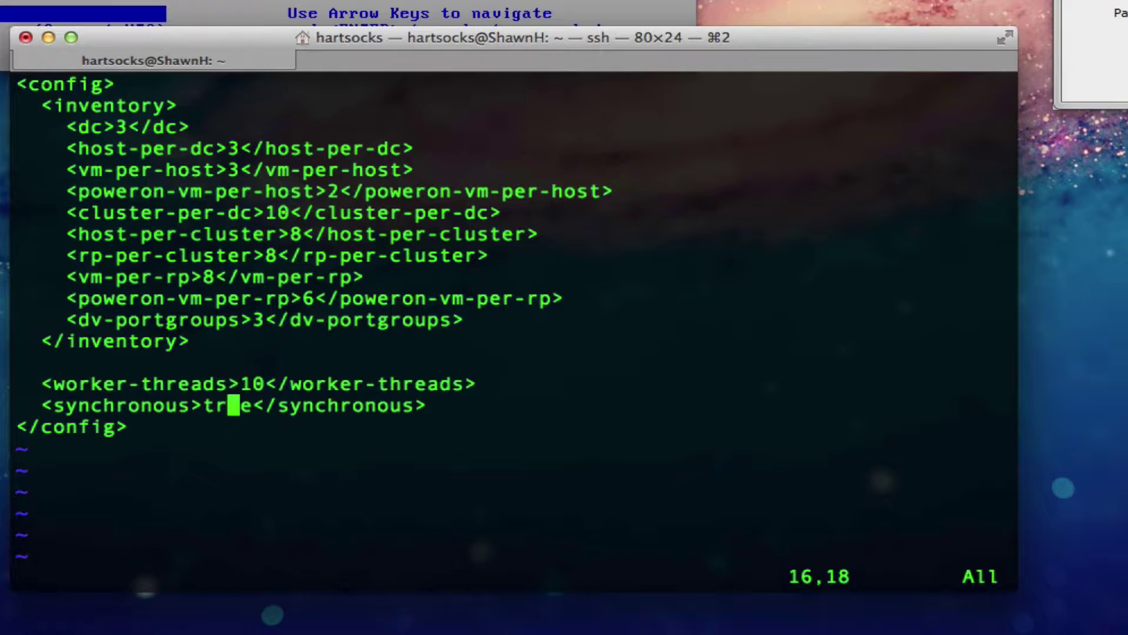
Step: Replace the synchronous value true with false, then save and quit vim
key("h")
key("h")
key("c")
key("t")
key("slash")
type("f")
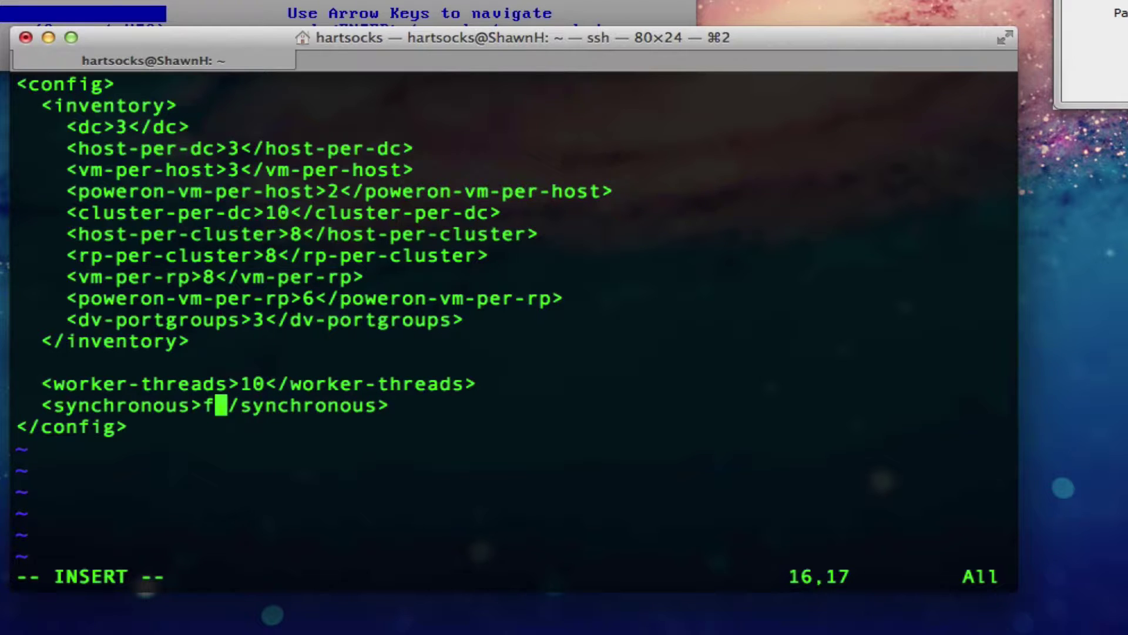
type("alse")
key("Escape")
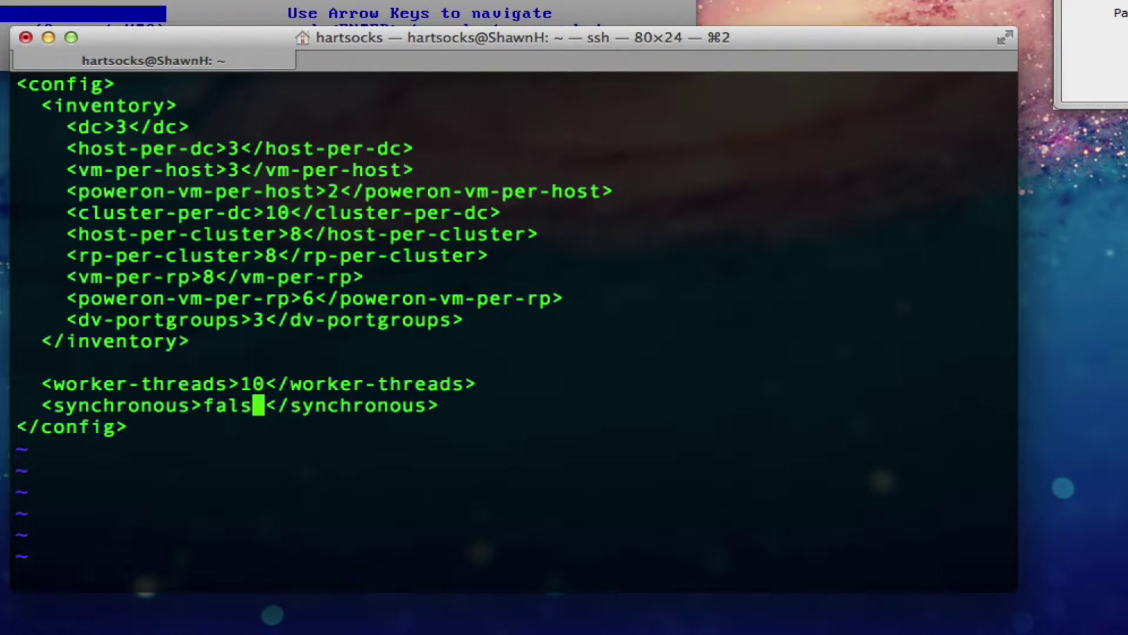
type(":wq")
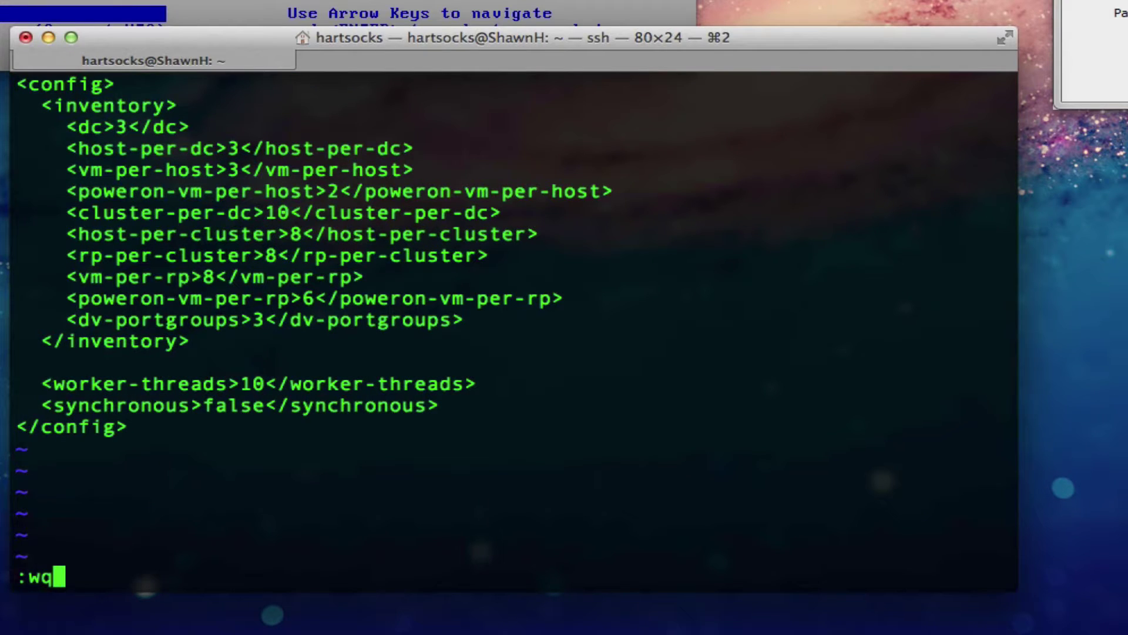
key("Return")
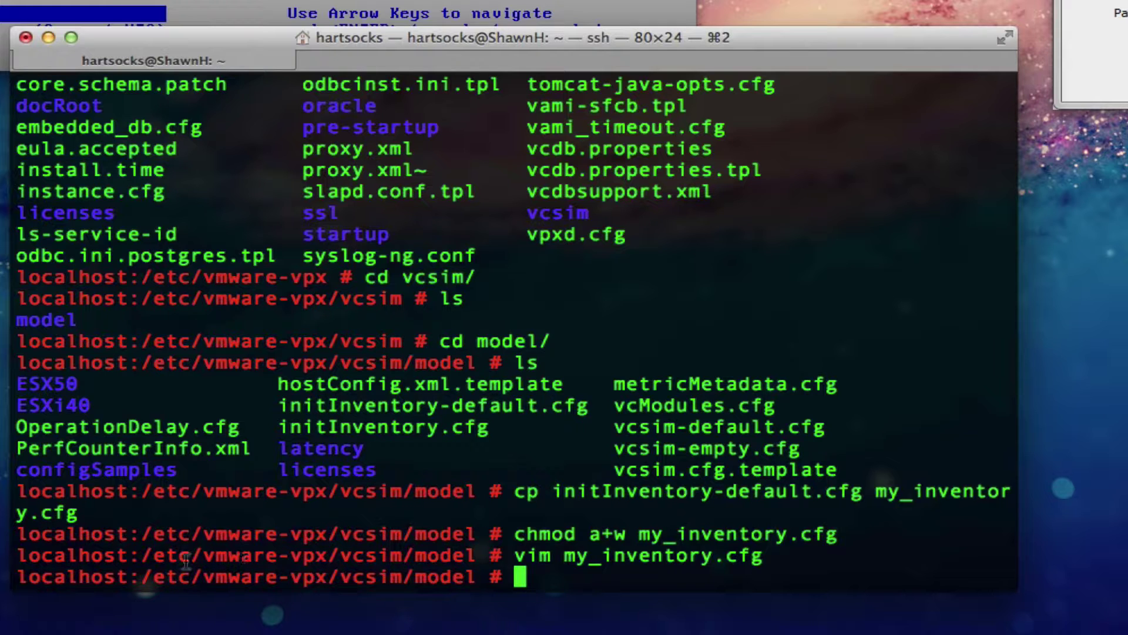
Step: Copy the my_inventory.cfg file path from the earlier vim command line
left_click_drag(142, 555, 794, 555)
right_click(738, 556)
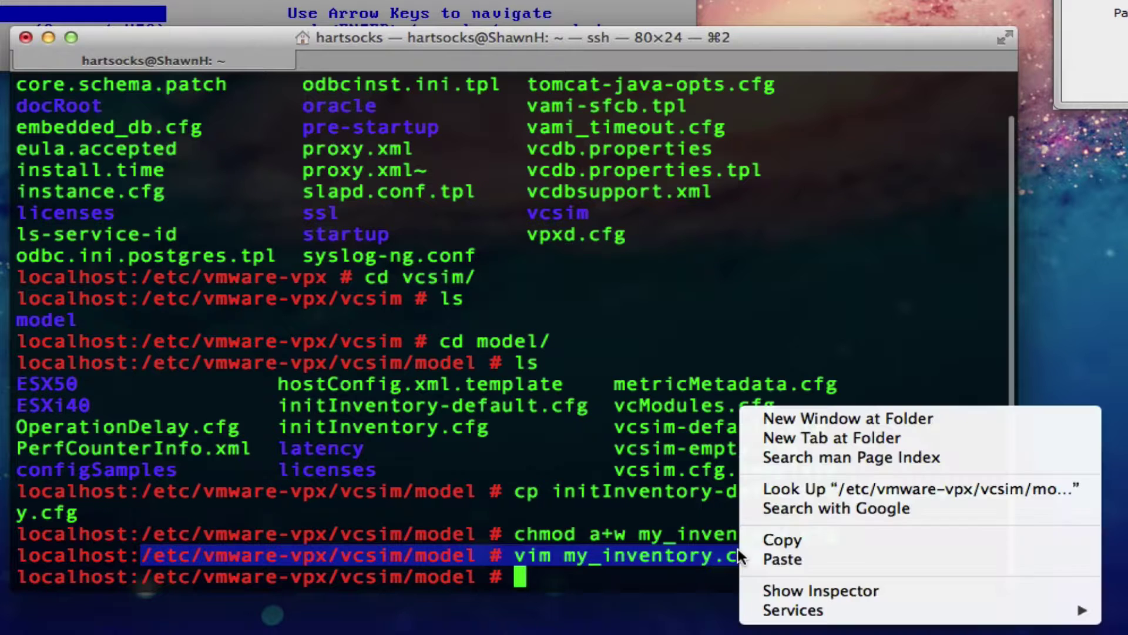
left_click(777, 544)
left_click(585, 566)
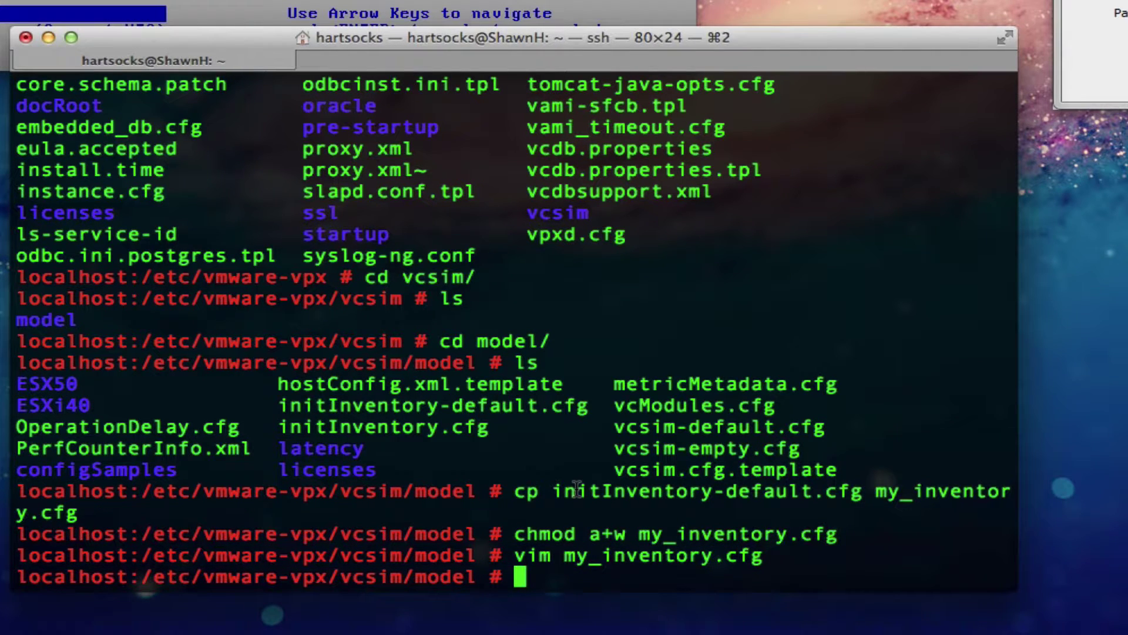
Step: Go up two folders to /etc/vmware-vpx, list its files, and enter vim vpxd.cfg
type("cd ../..")
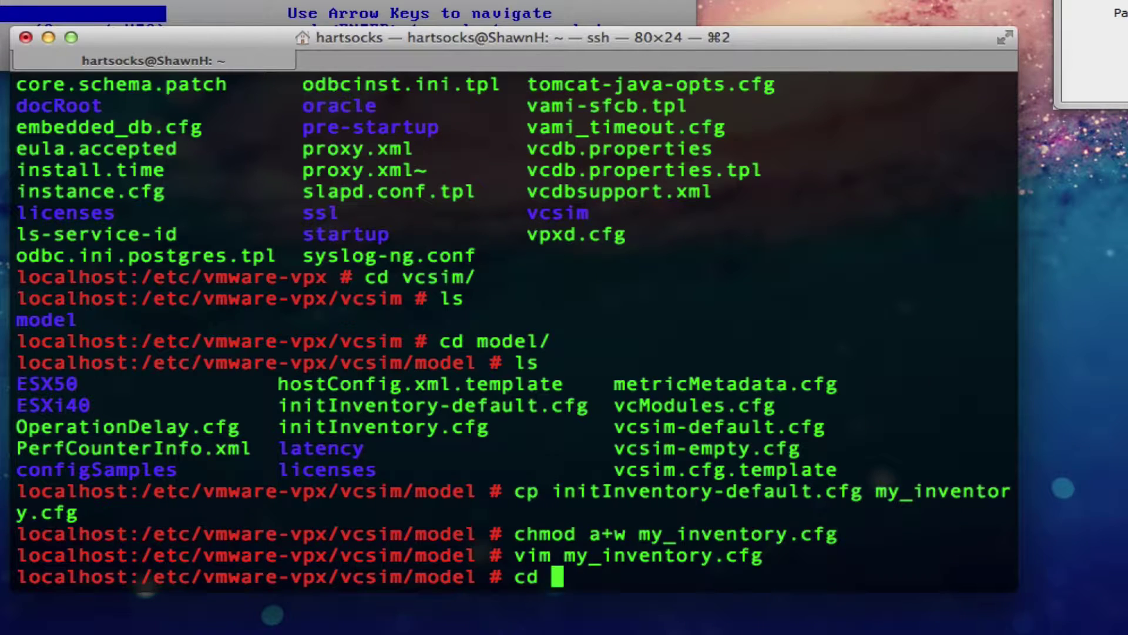
key("Return")
type("ls")
key("Return")
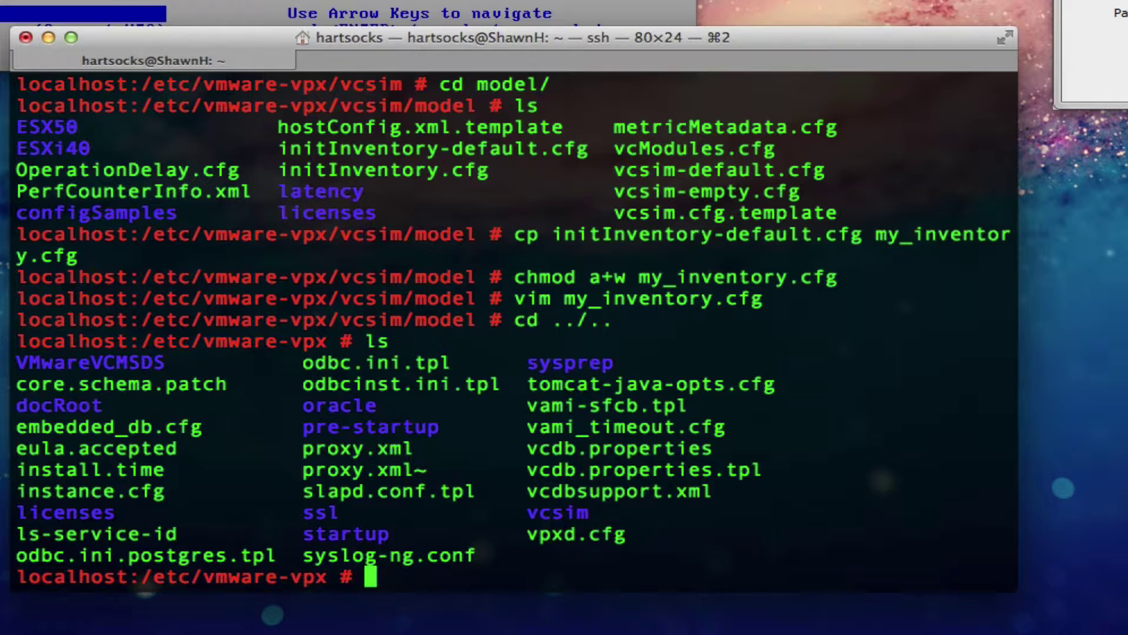
type("vim vpx")
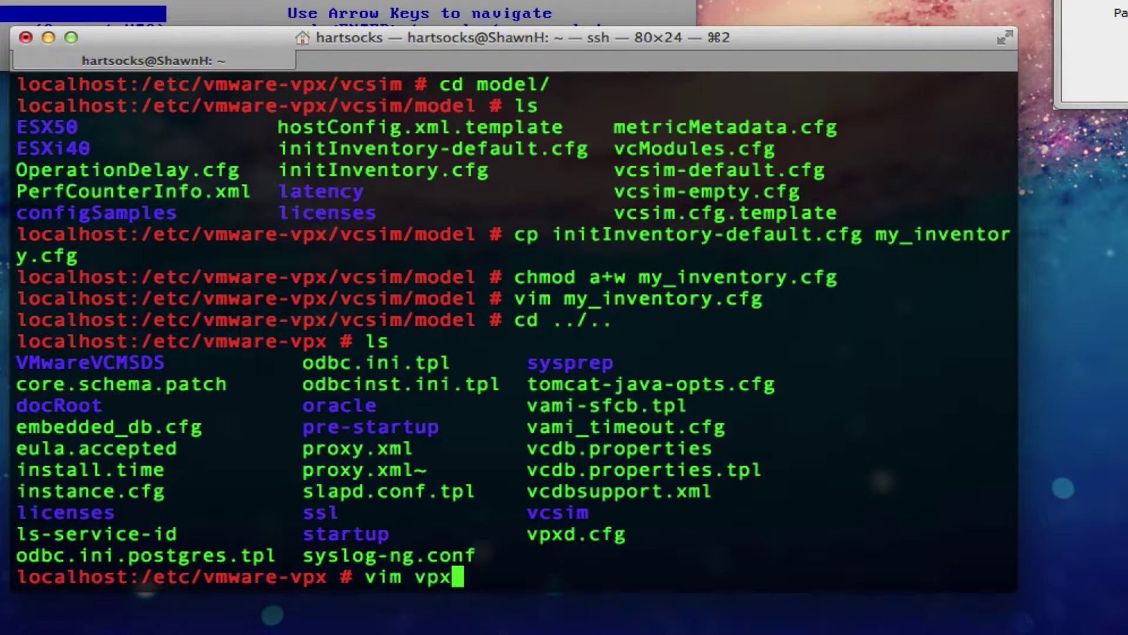
key("Tab")
Step: Open vpxd.cfg, jump to the end with :$, and add an indented blank line before </config>
key("Return")
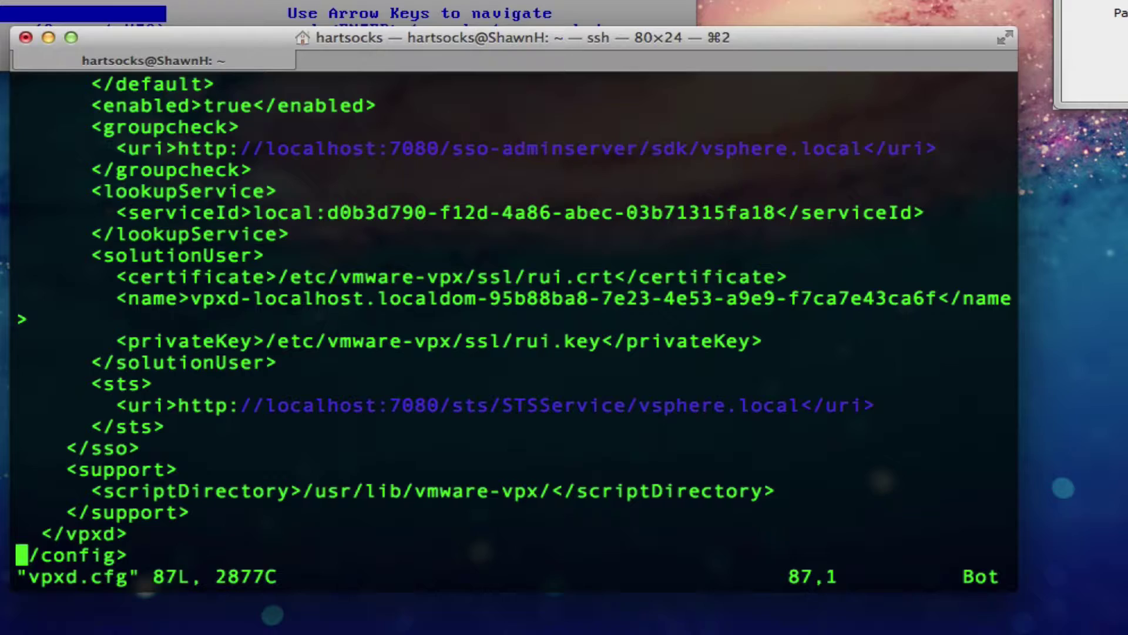
key("Up")
key("Right")
key("Right")
key("Right")
key("Right")
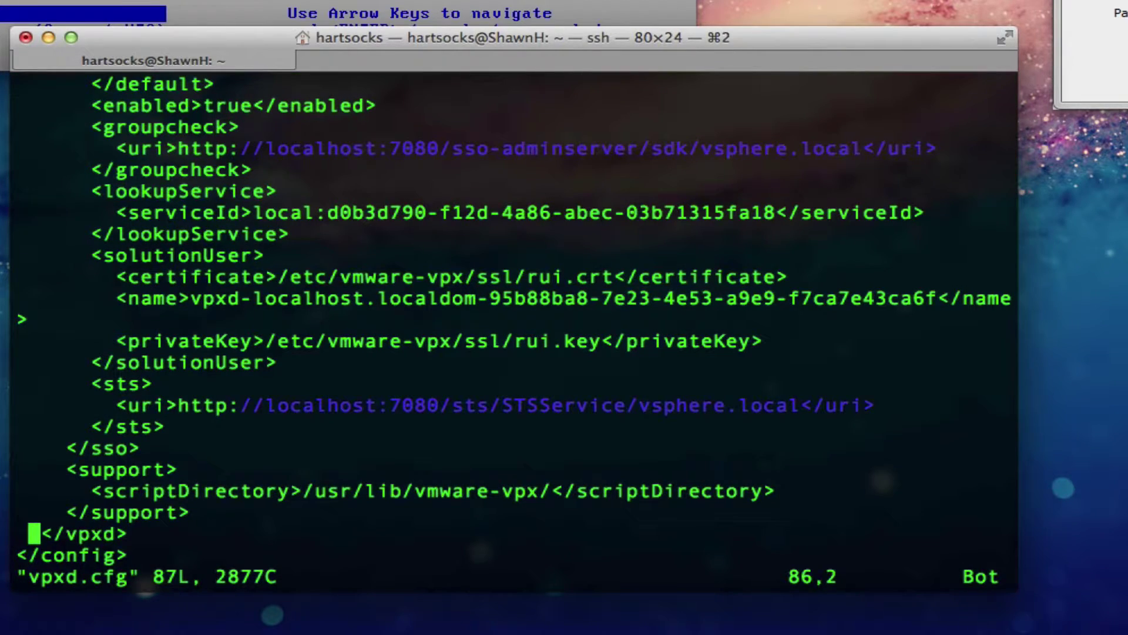
key("Right")
key("Right")
key("Right")
key("Right")
type(":")
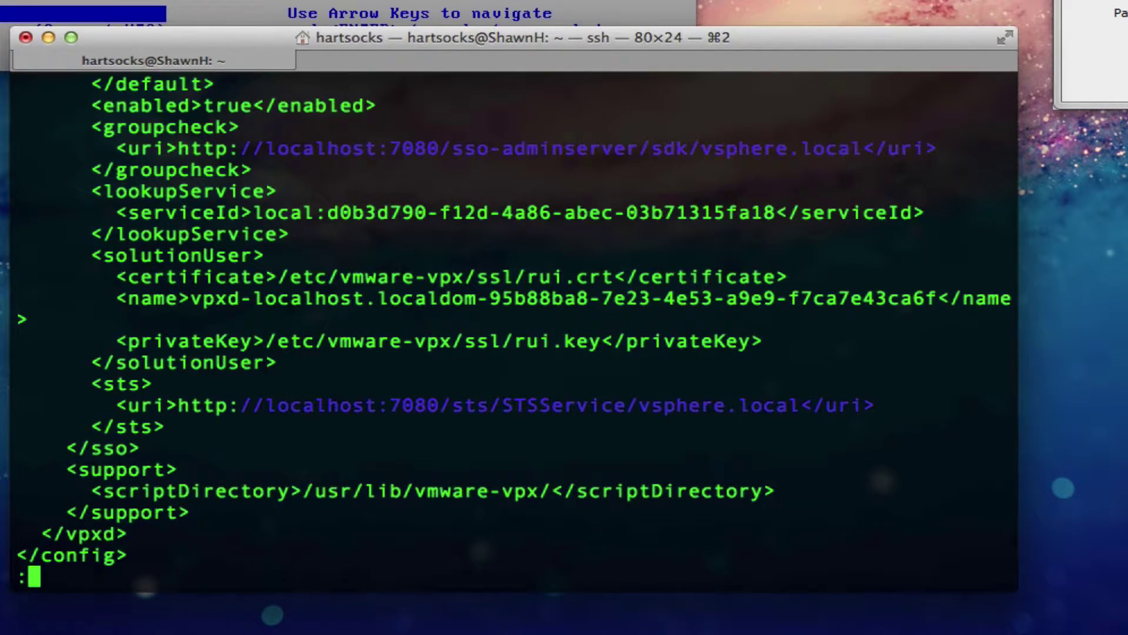
type("1")
key("Return")
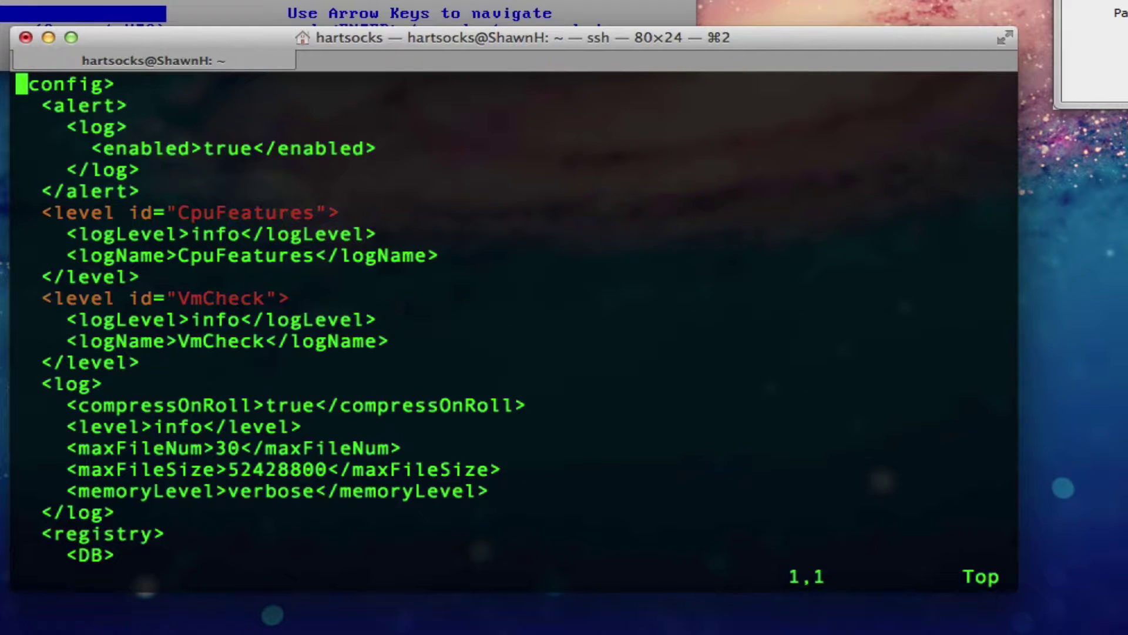
type(":")
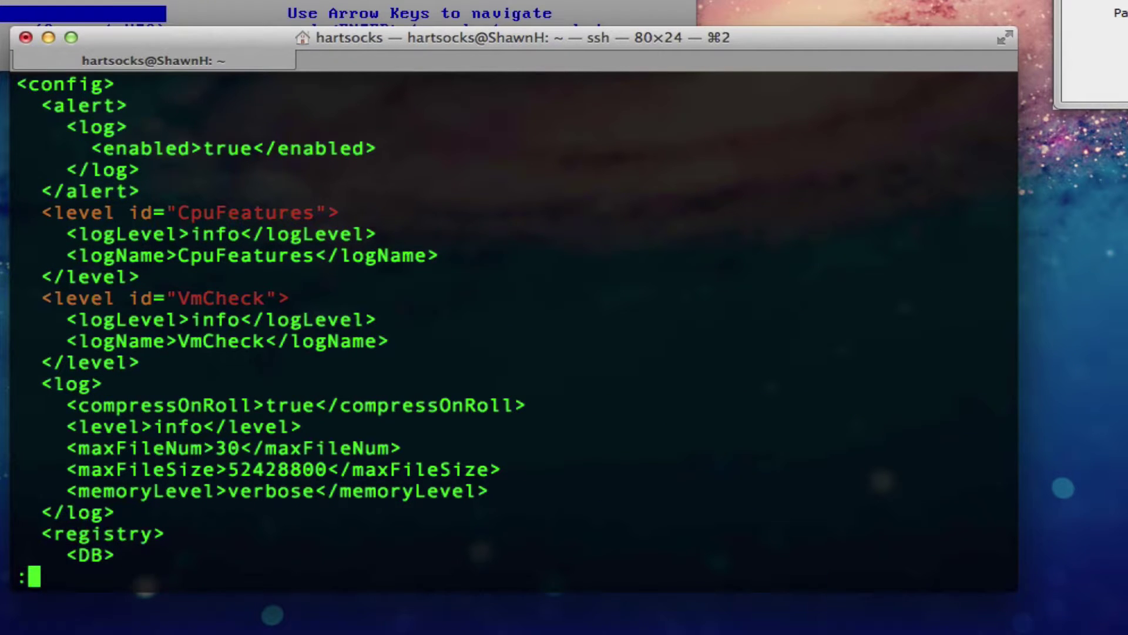
type("$")
key("Return")
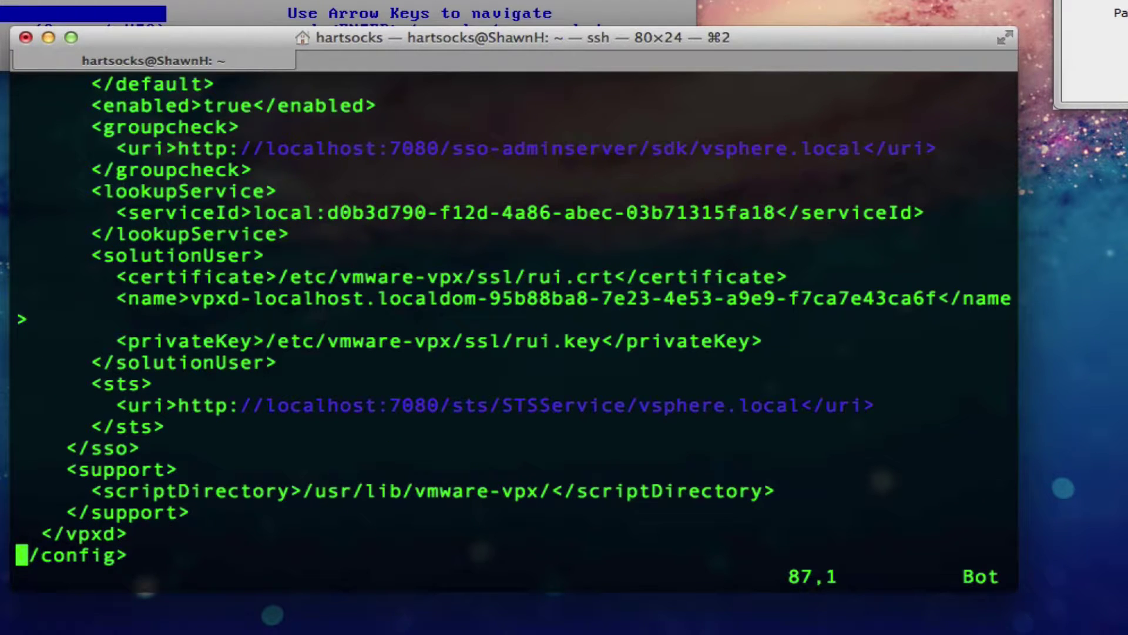
key("i")
key("Return")
Step: Start a <simulator> block with <enabled>true</enabled> and <cleardb>false</cleardb> lines
key("Up")
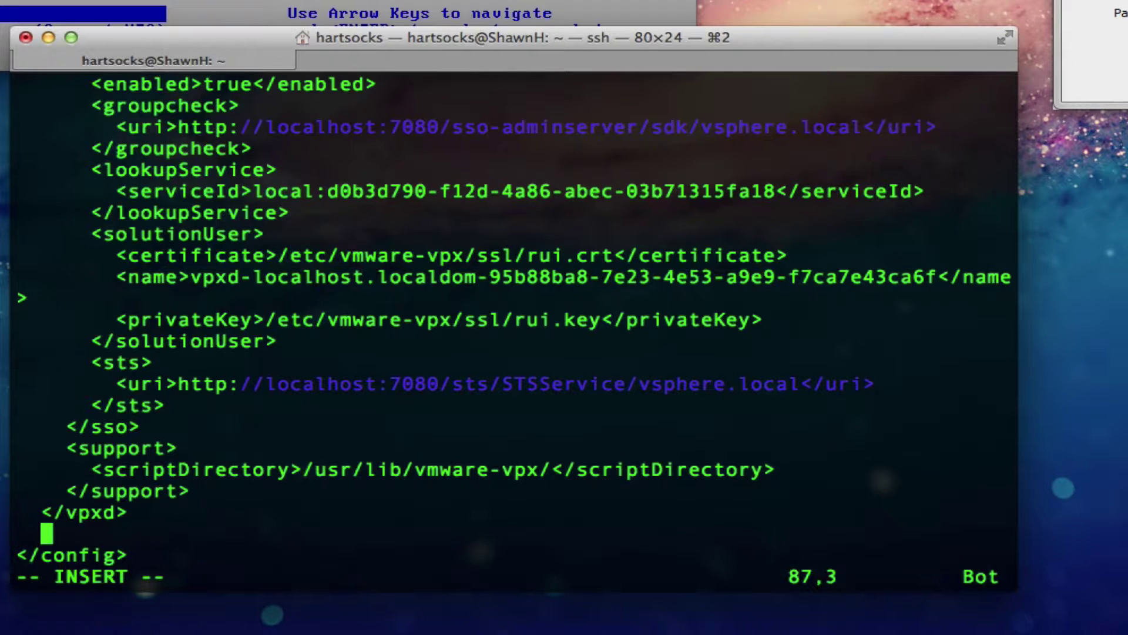
type("<")
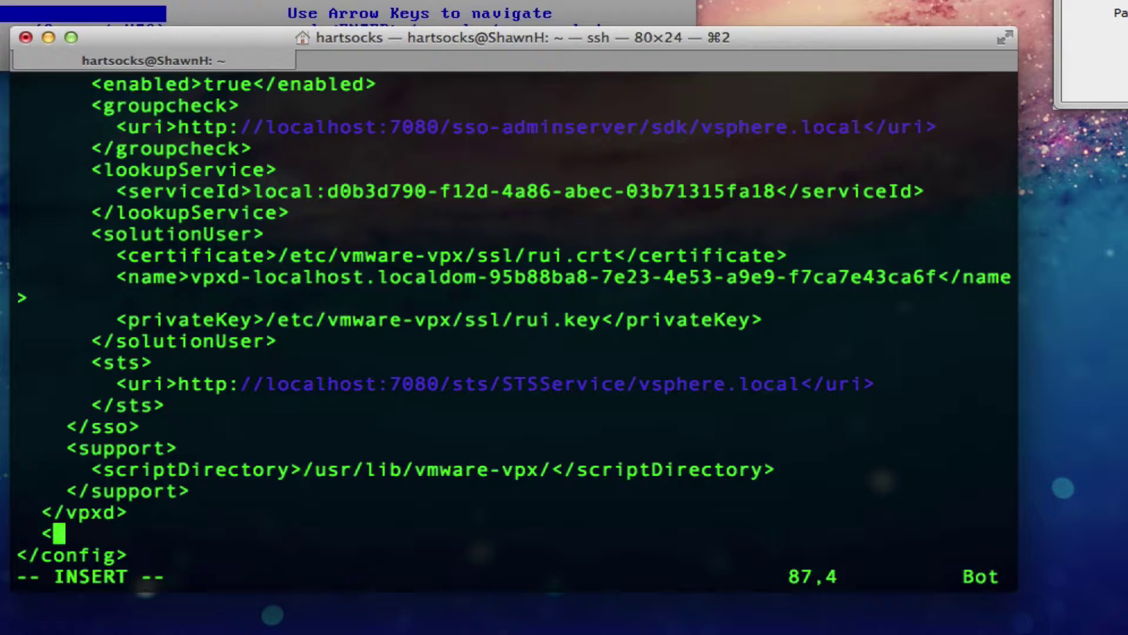
type("sim")
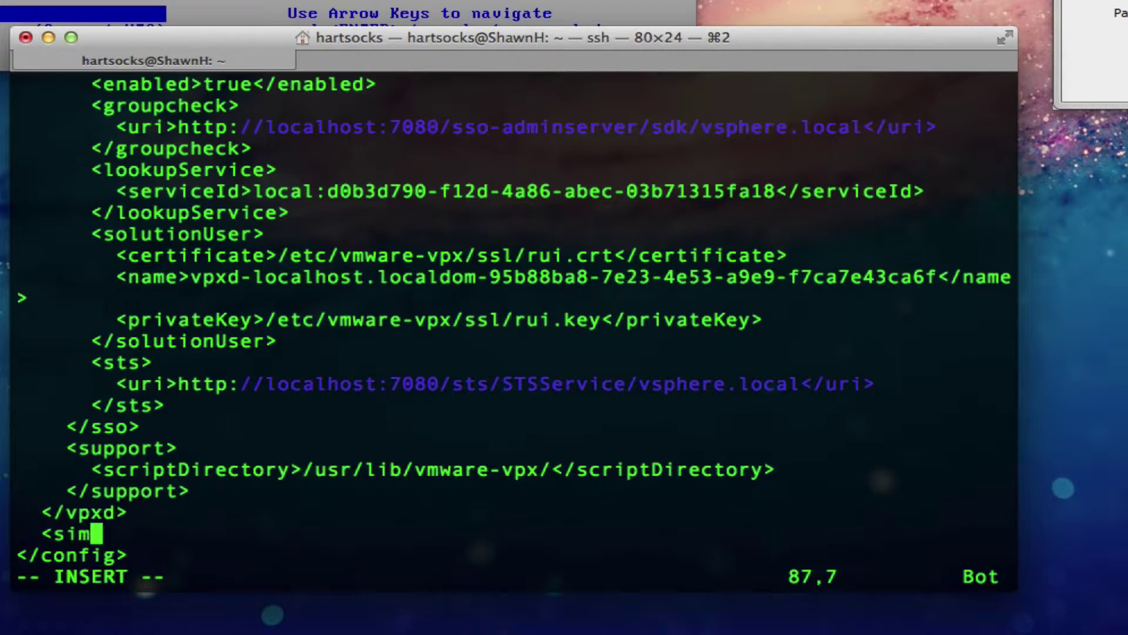
type("ulator>")
key("Return")
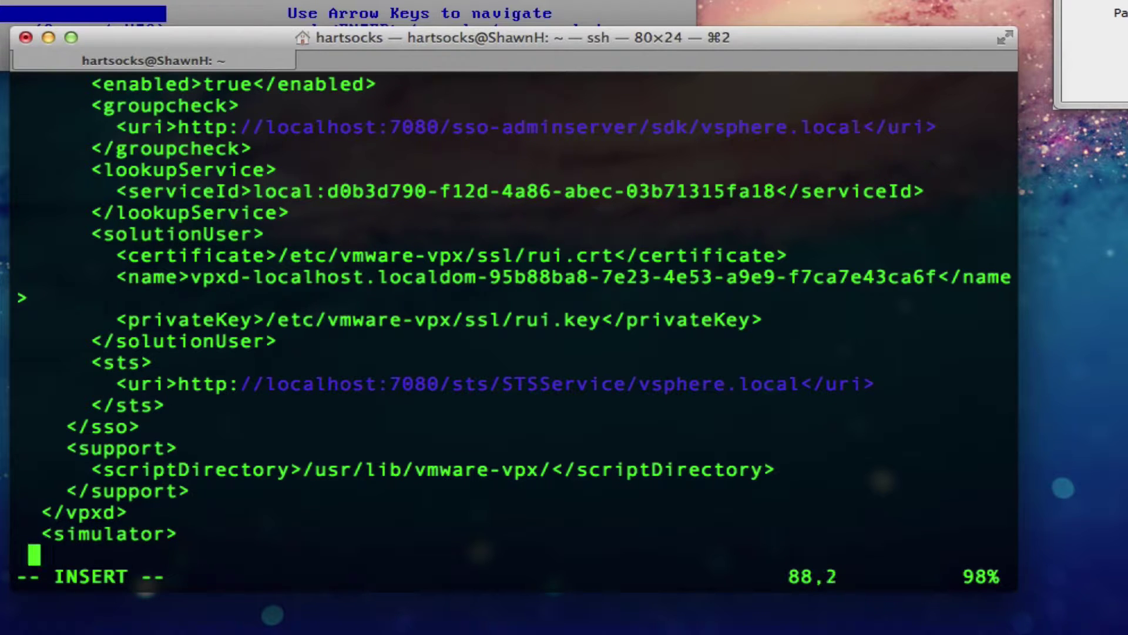
type("<enable")
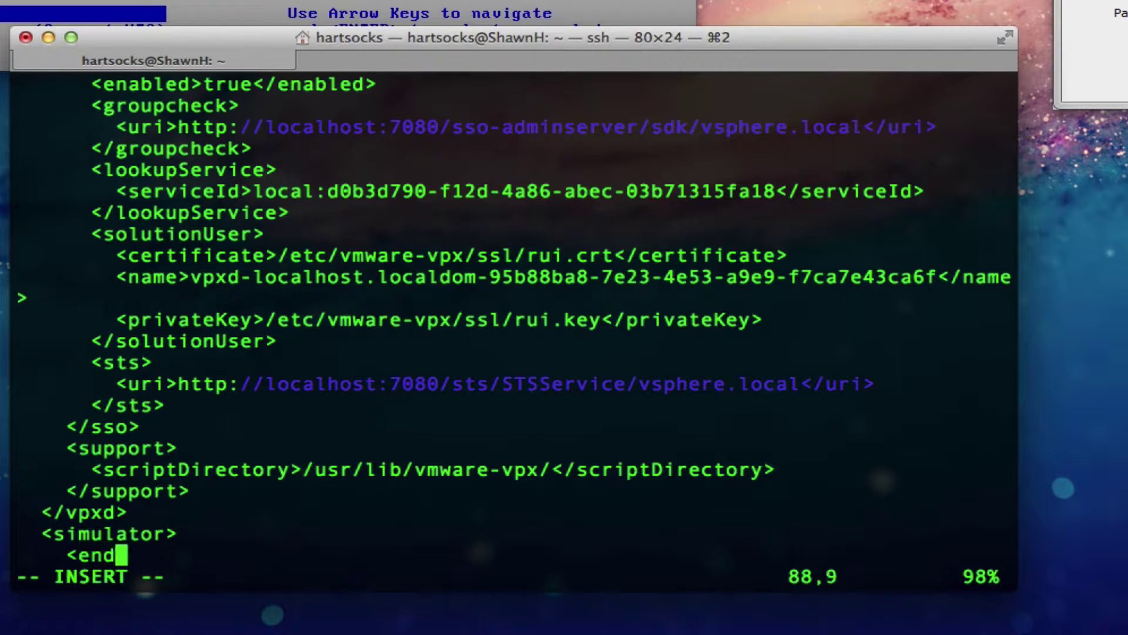
type("d>t")
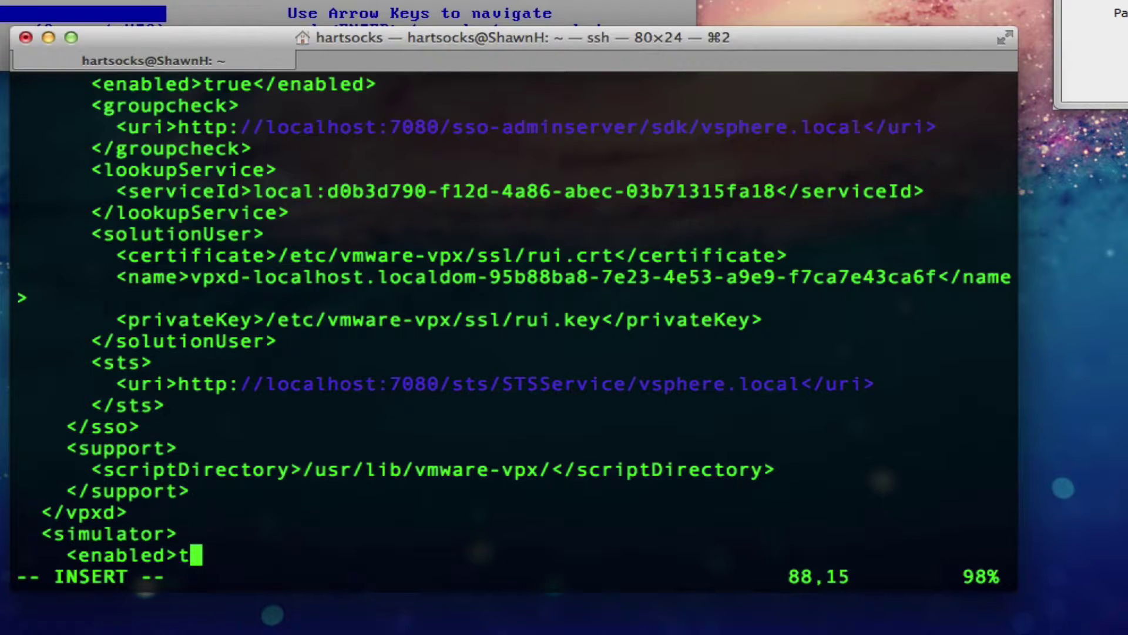
type("rue</enable")
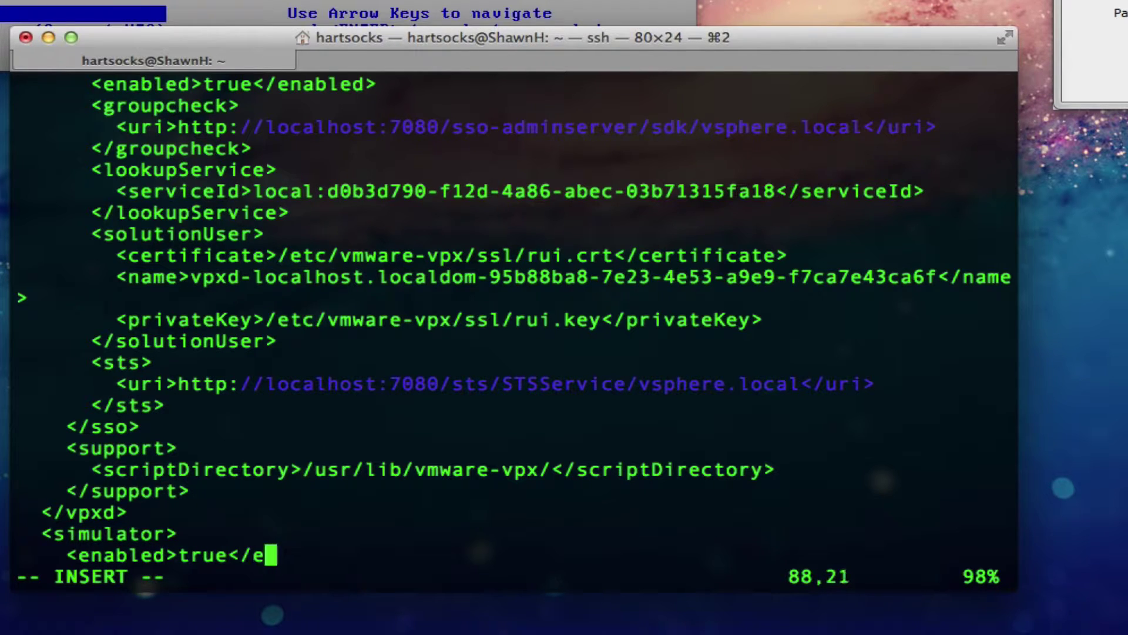
type("d")
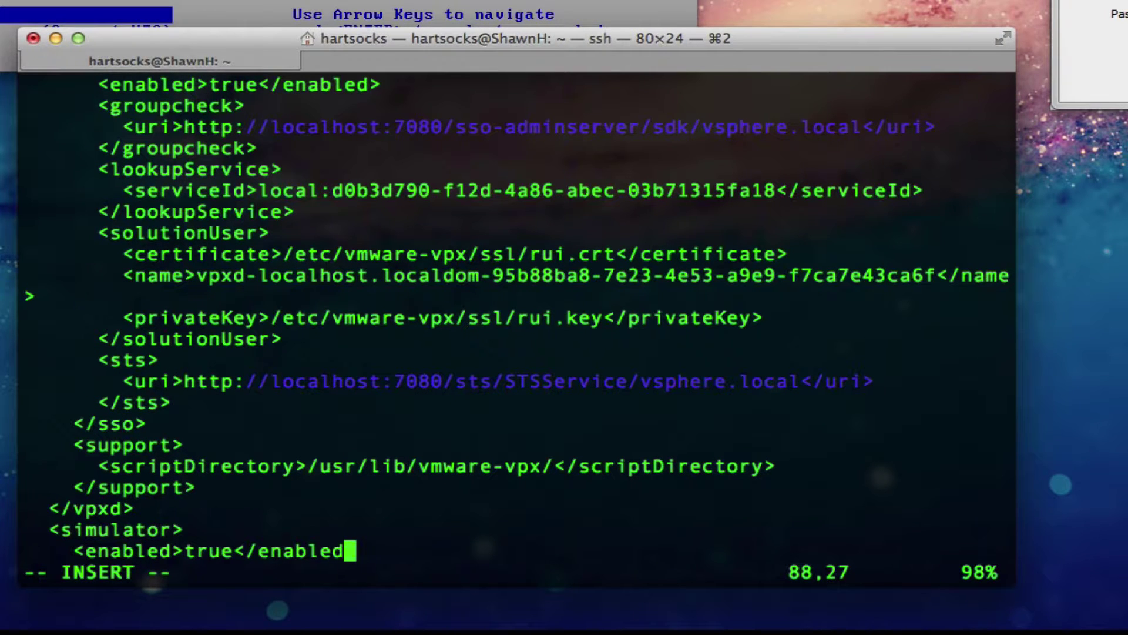
type(">")
key("Return")
type("<")
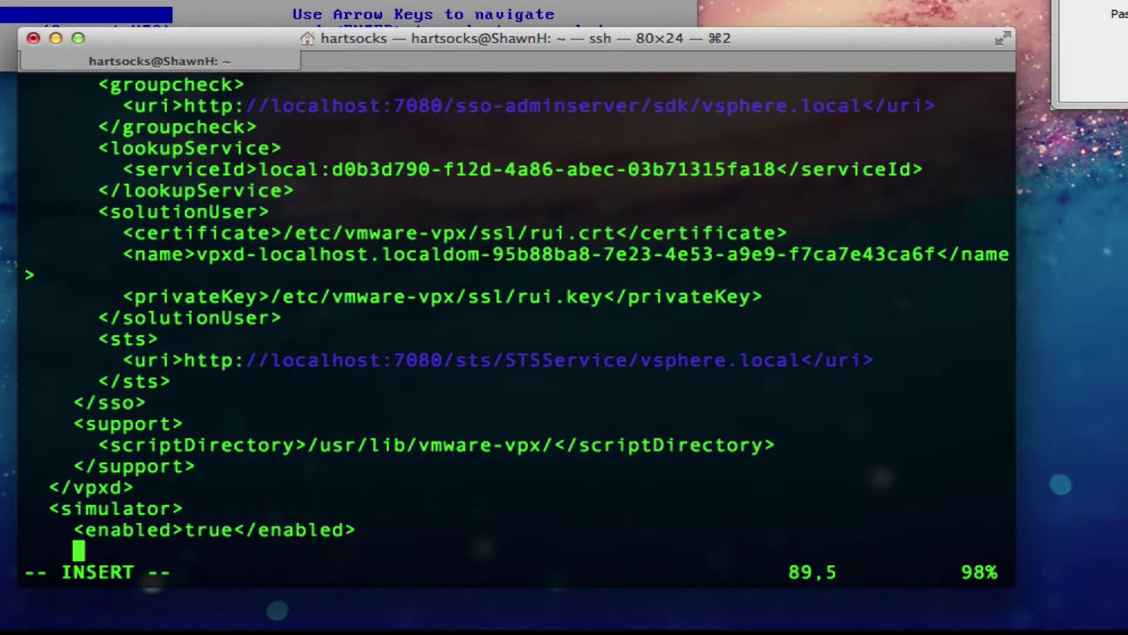
type("cl")
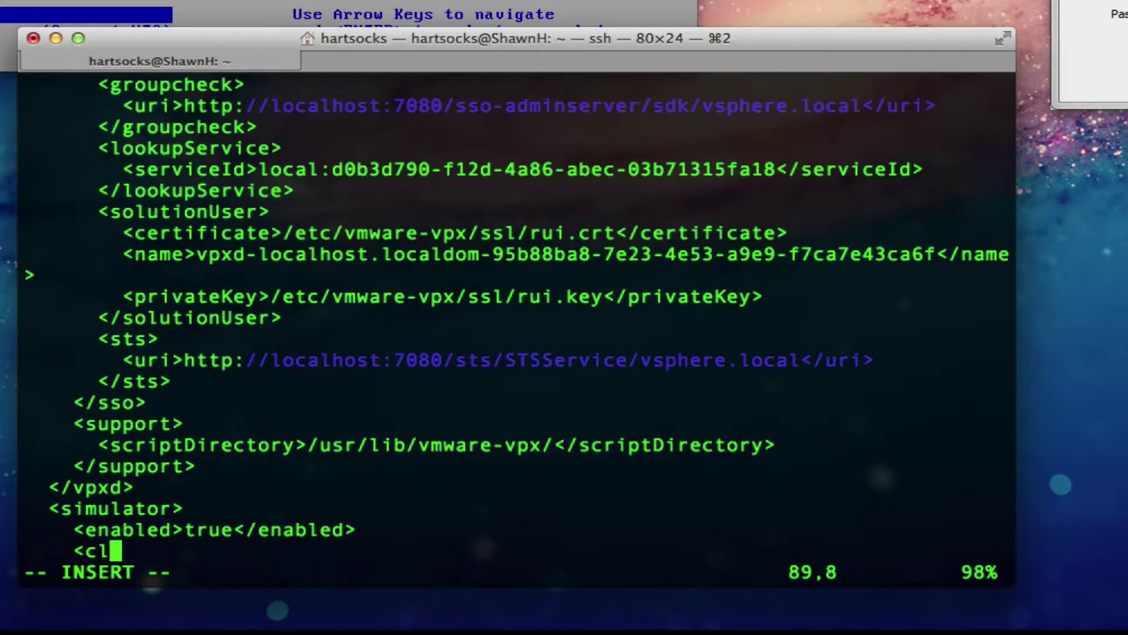
type("eardb>false</")
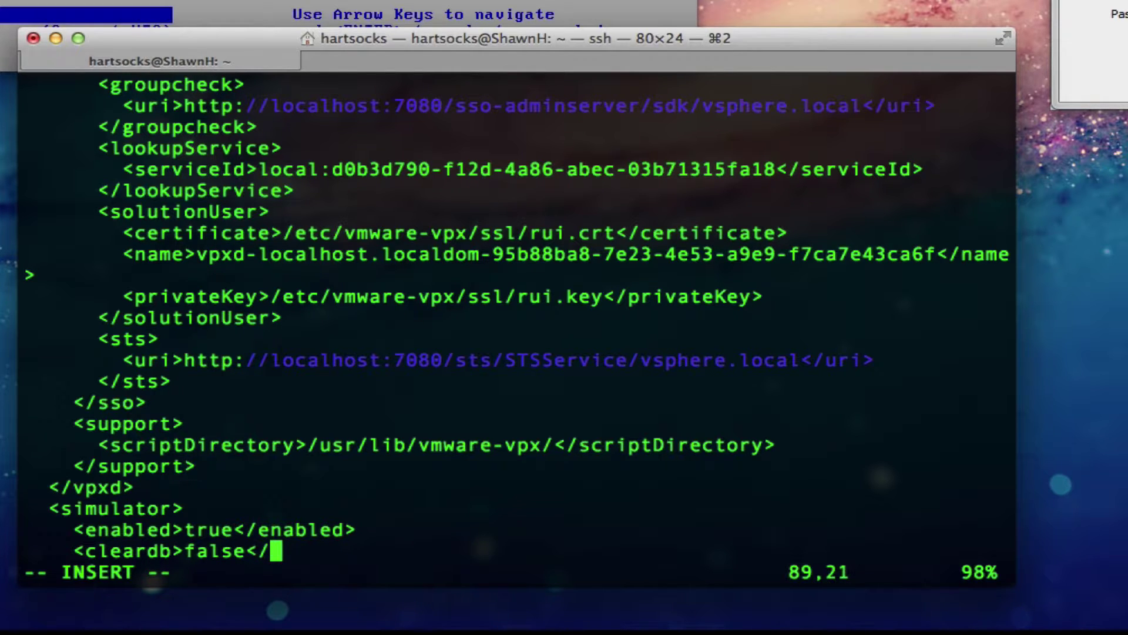
type("cleard")
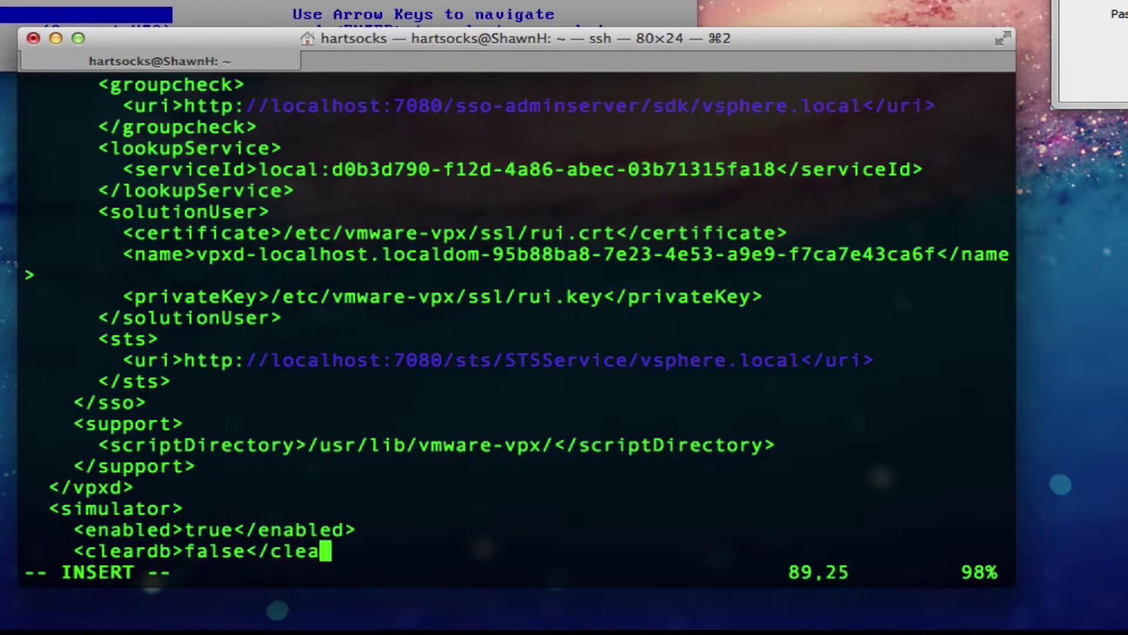
type("b>")
key("Return")
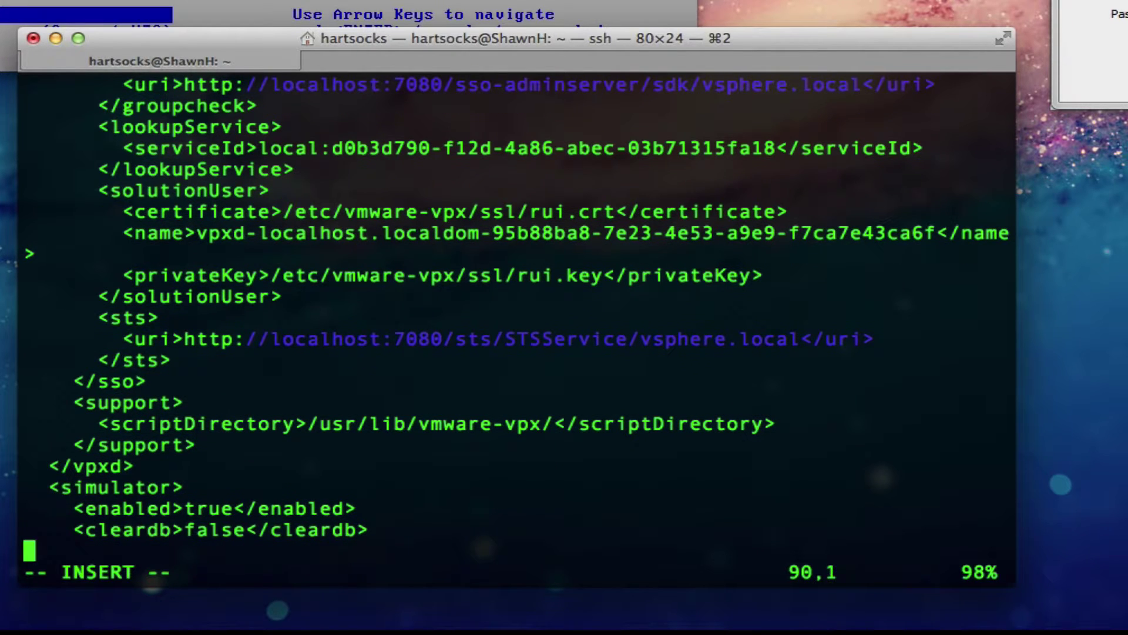
Step: Add an initInventory line with the pasted my_inventory.cfg path, then close with </simulator>
type("<")
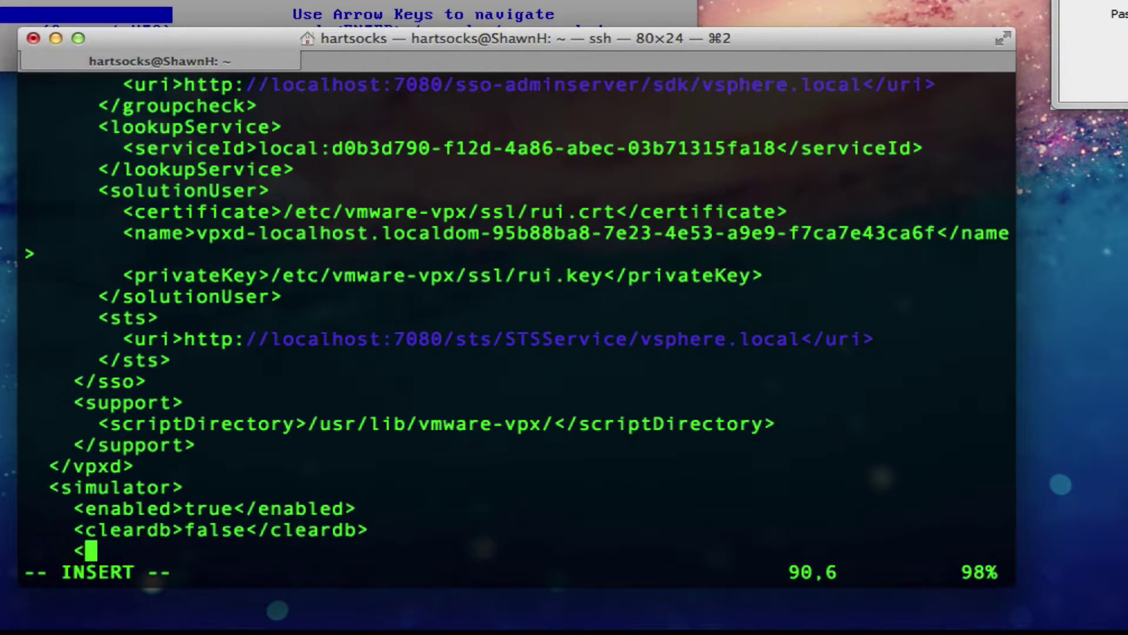
type("initI")
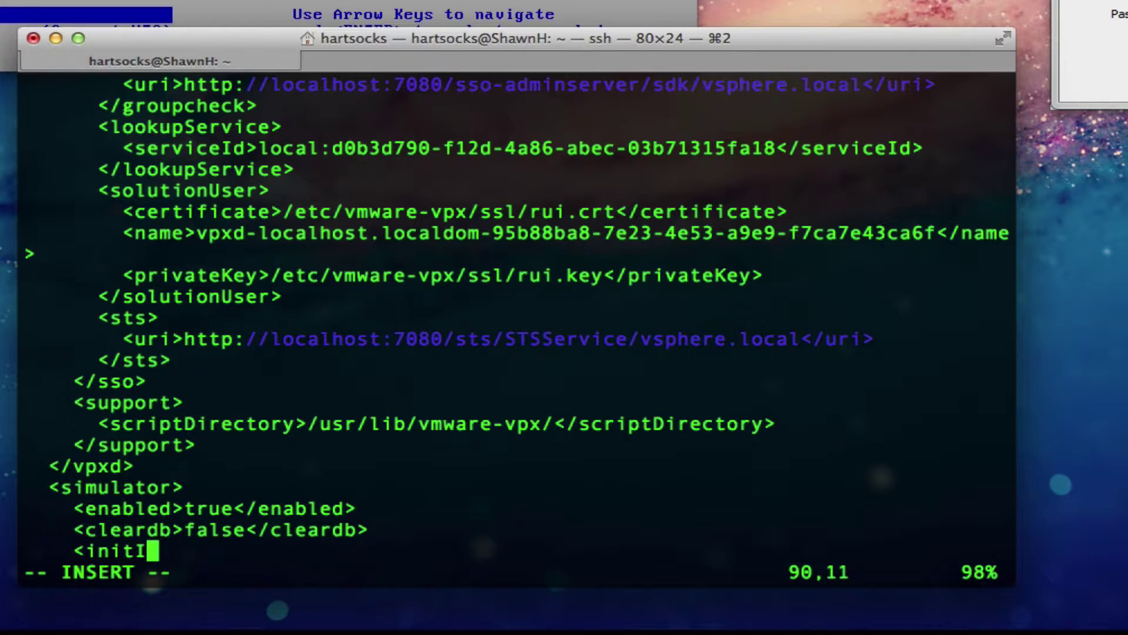
type("neentory>")
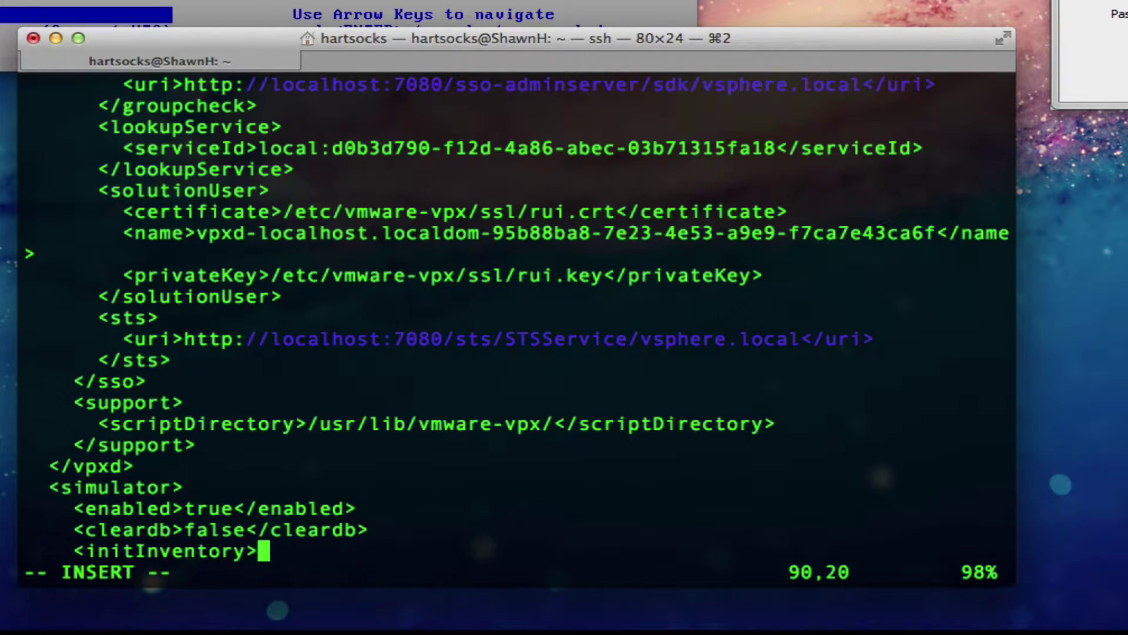
type("/etc/vmware-vpx/vcsim/model # vim my_inventory.cfg")
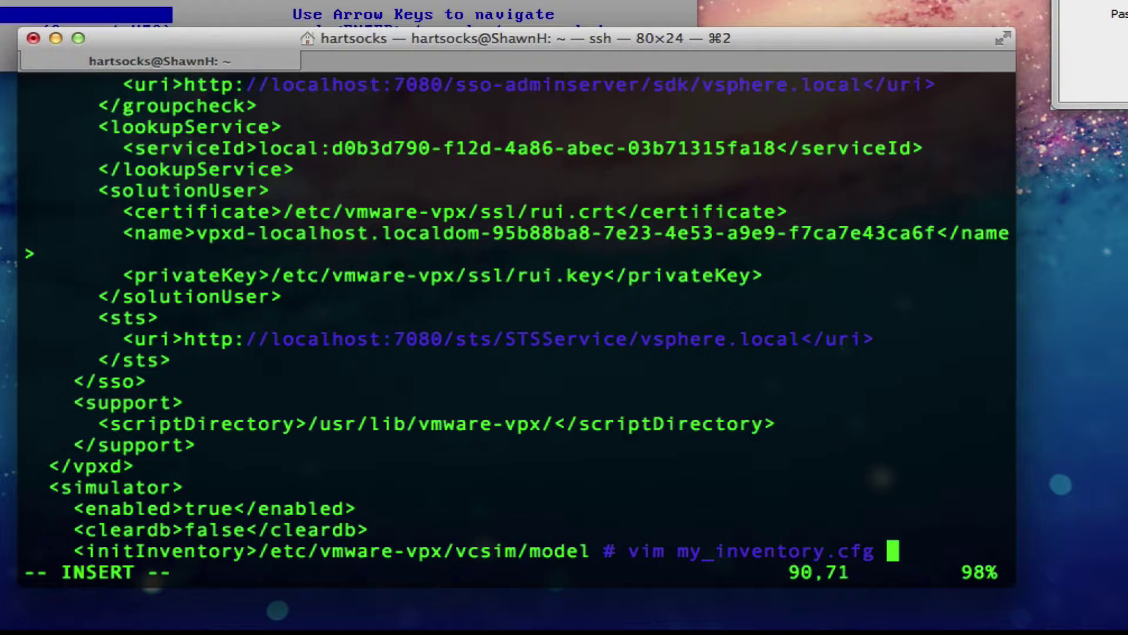
key("Left")
key("Left")
key("Left")
key("Left")
key("Left")
key("Left")
key("Left")
key("Left")
key("Left")
key("Left")
key("Left")
key("Left")
key("Left")
key("Left")
key("Left")
key("Left")
key("Left")
key("Left")
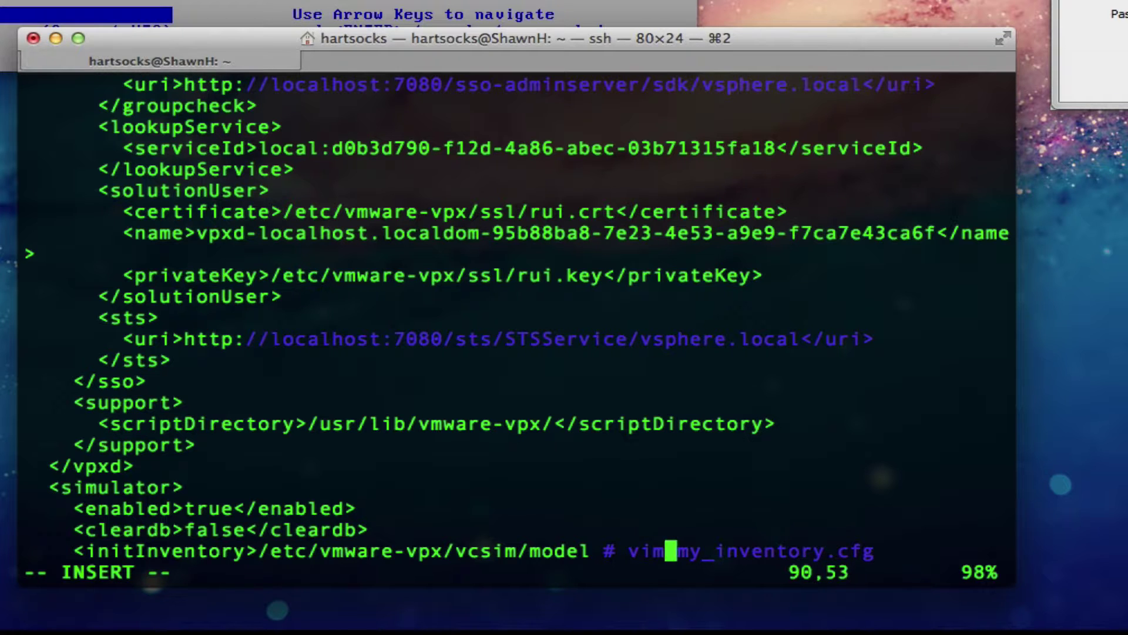
key("Left")
key("Left")
key("Left")
key("Left")
key("Left")
type("x")
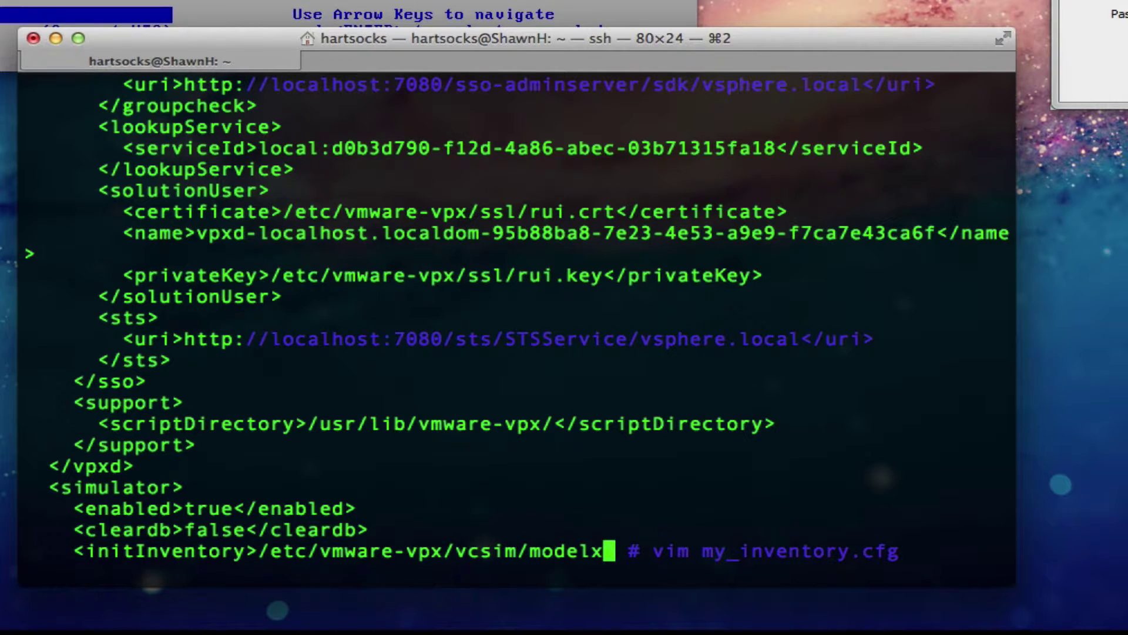
key("Escape")
key("x")
key("x")
key("x")
key("x")
type("im")
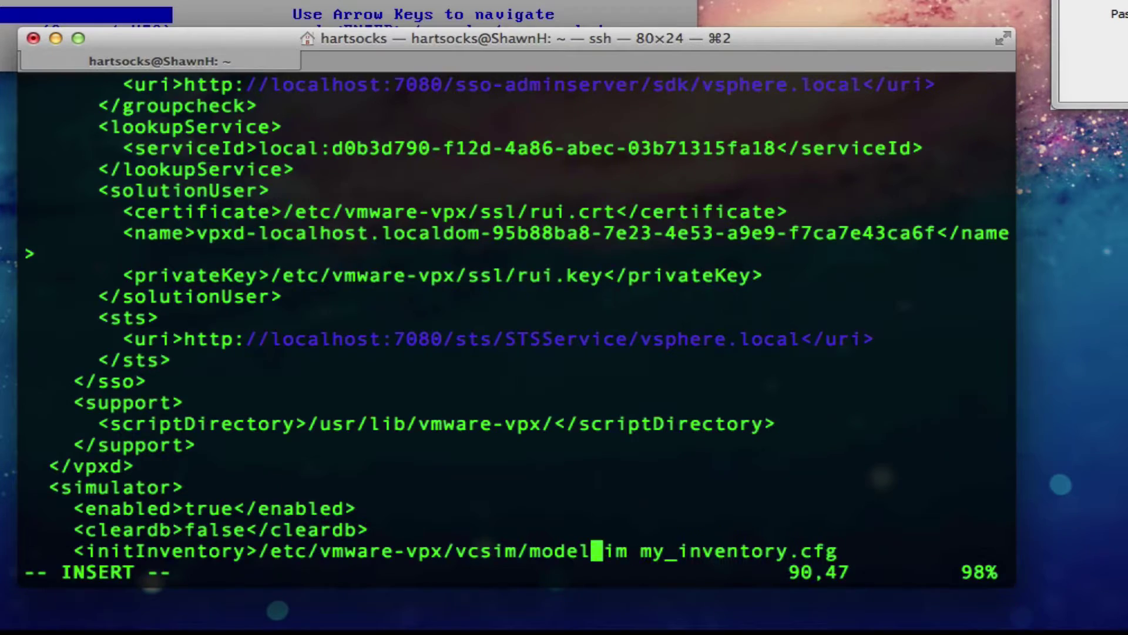
type("/")
key("Escape")
key("Escape")
key("Right")
key("Right")
key("Right")
key("Right")
key("Right")
key("Right")
key("Right")
key("Right")
key("Right")
key("Right")
key("Right")
key("Right")
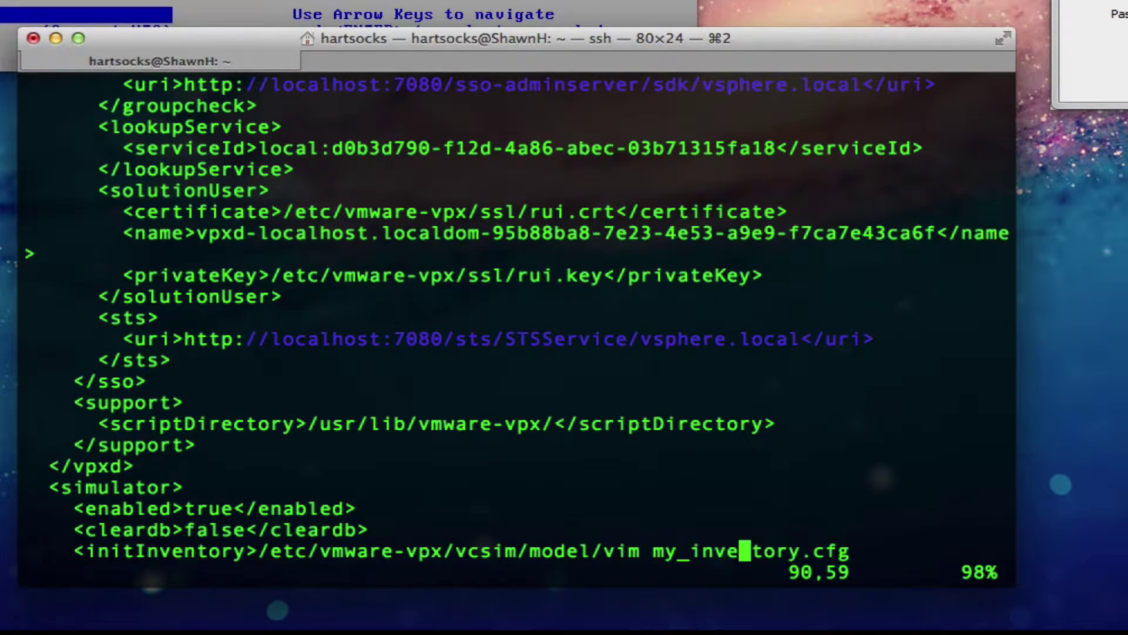
key("Right")
key("Right")
key("Right")
key("Right")
key("Right")
key("Right")
key("Right")
key("Right")
key("Right")
key("Right")
type("a<")
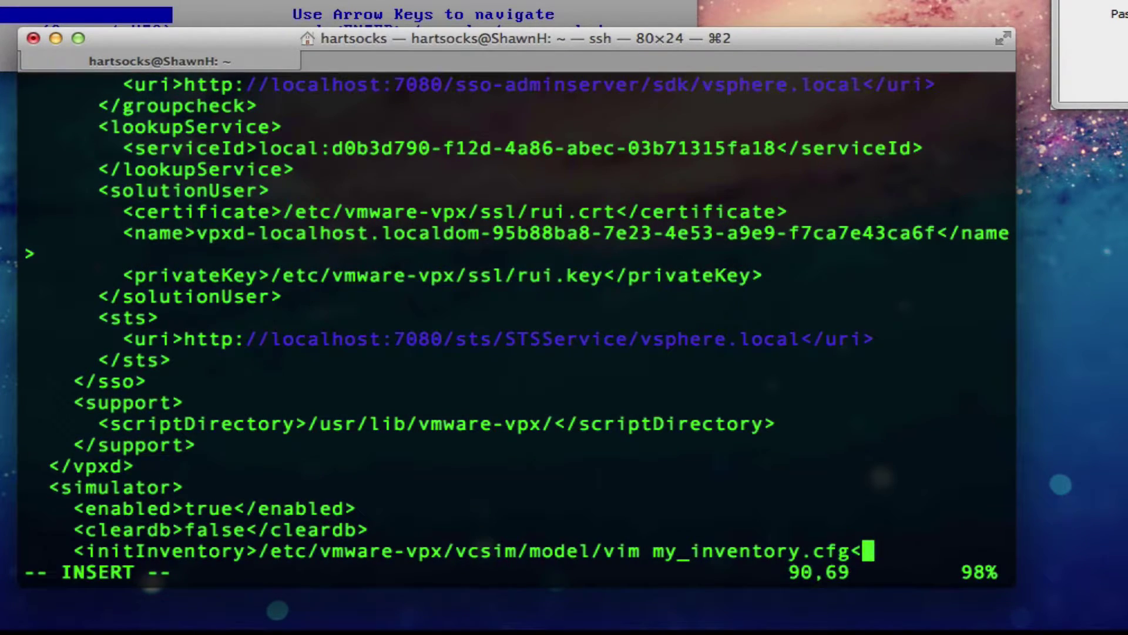
type("/initInv")
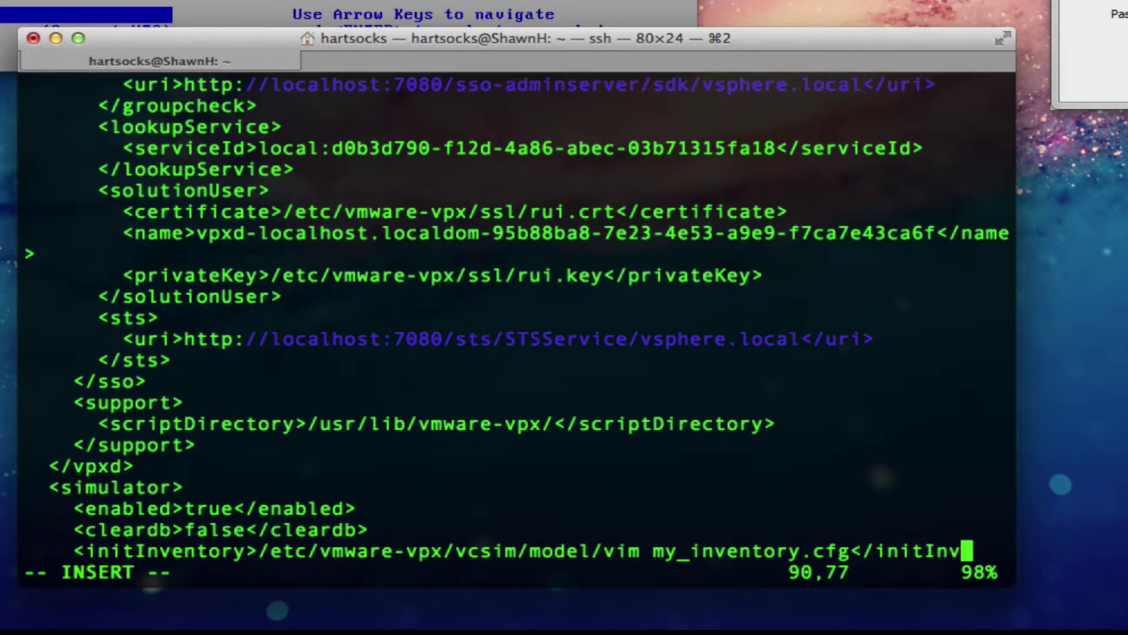
type("entory>")
key("Return")
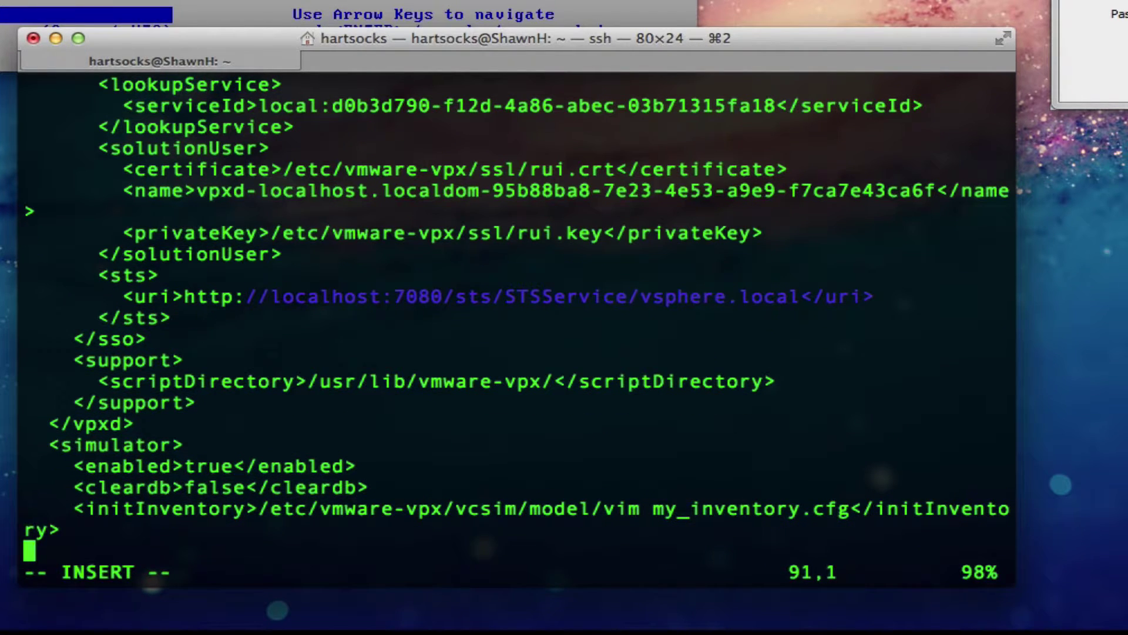
type("</s")
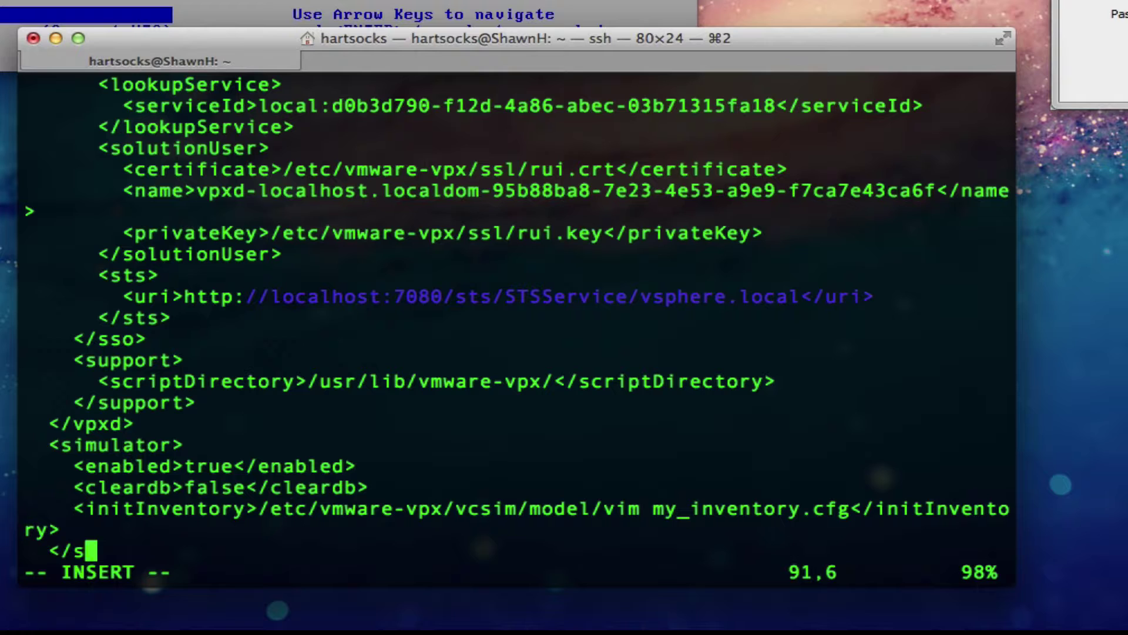
type("imulator>")
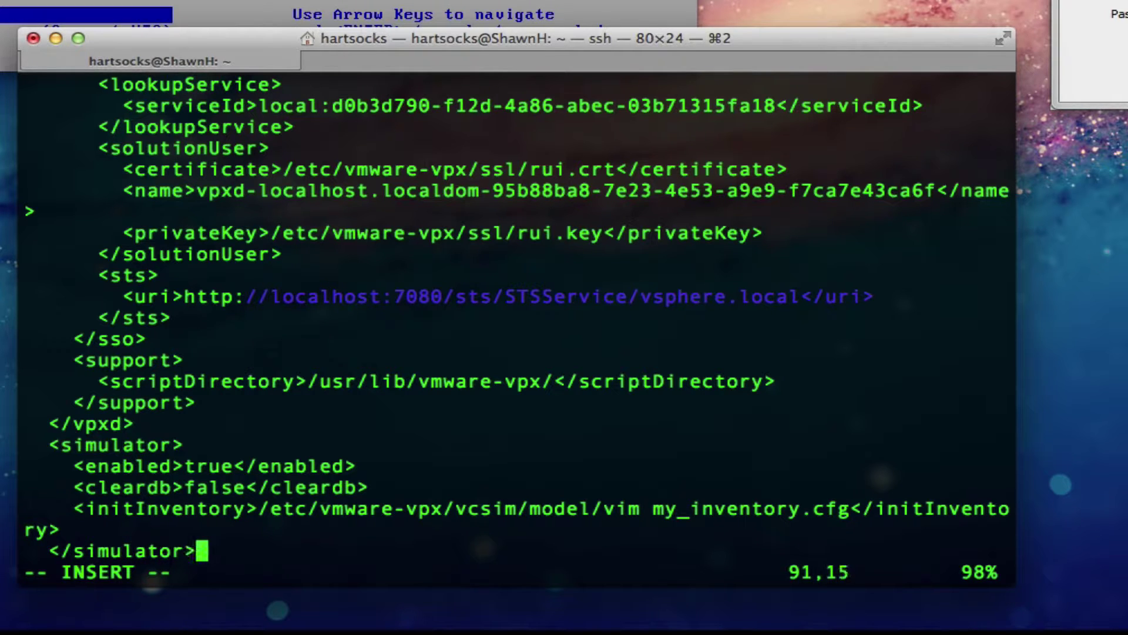
Step: Add </config>, remove the stray 'vim ' from the initInventory path, and save vpxd.cfg
key("Return")
type("</config")
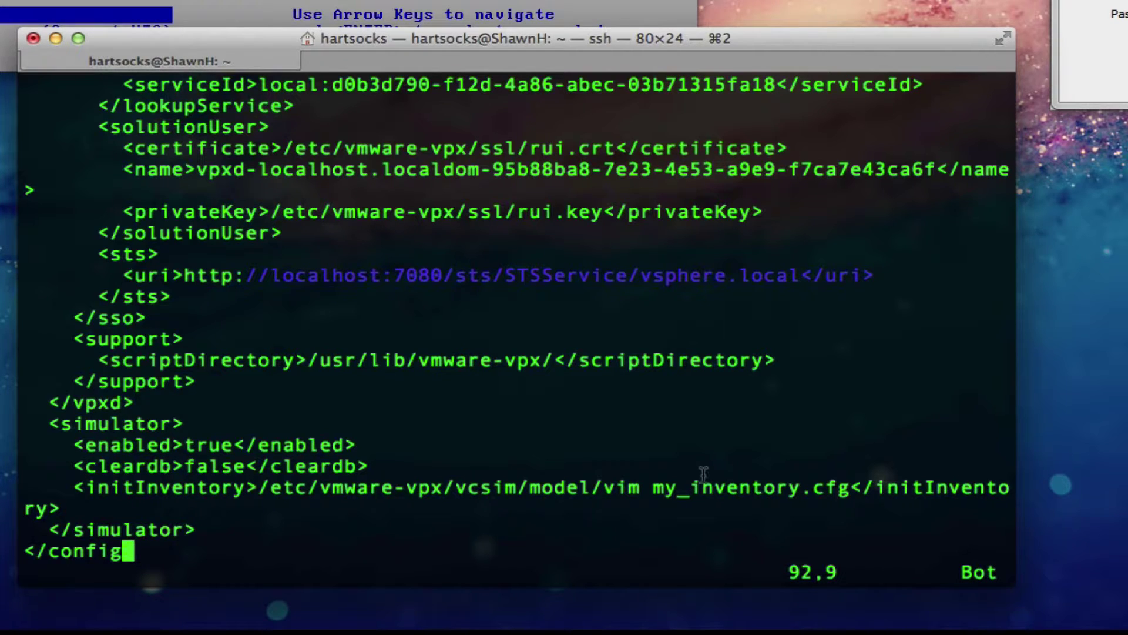
key("Up")
key("Up")
key("Up")
key("Down")
key("Right")
key("Right")
key("Right")
key("Right")
key("Right")
key("Right")
key("Right")
key("Right")
key("Right")
key("Right")
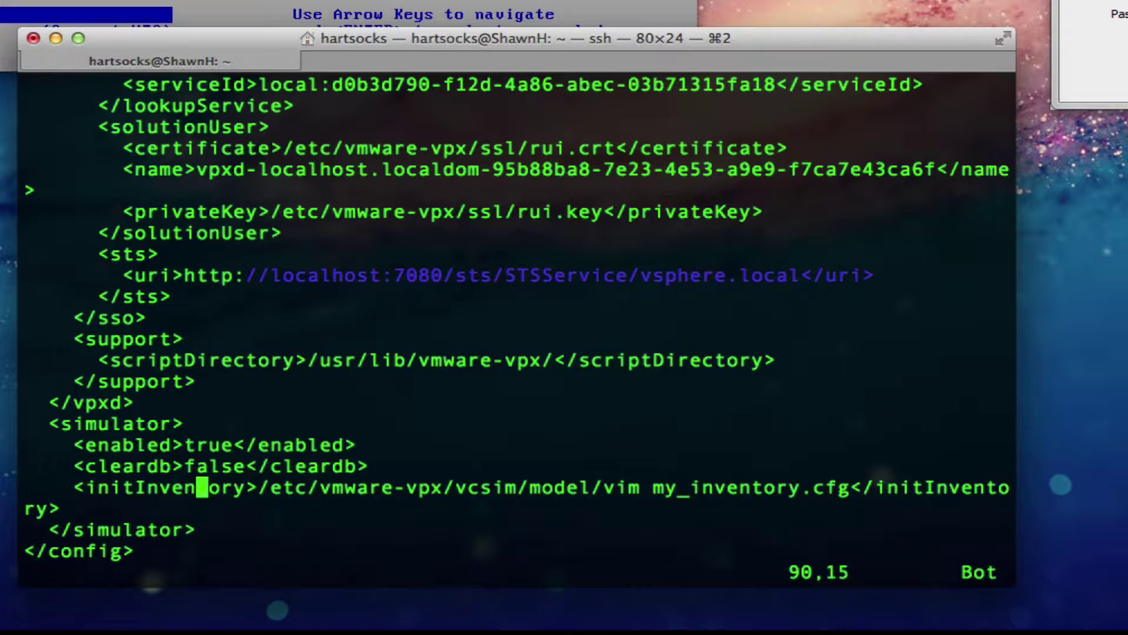
key("Right")
key("Right")
key("Right")
key("Right")
key("Right")
key("Right")
key("Right")
key("Right")
key("Right")
key("Right")
key("Right")
key("Right")
key("Right")
key("Right")
key("Right")
key("Right")
key("Right")
key("Right")
key("Right")
key("Right")
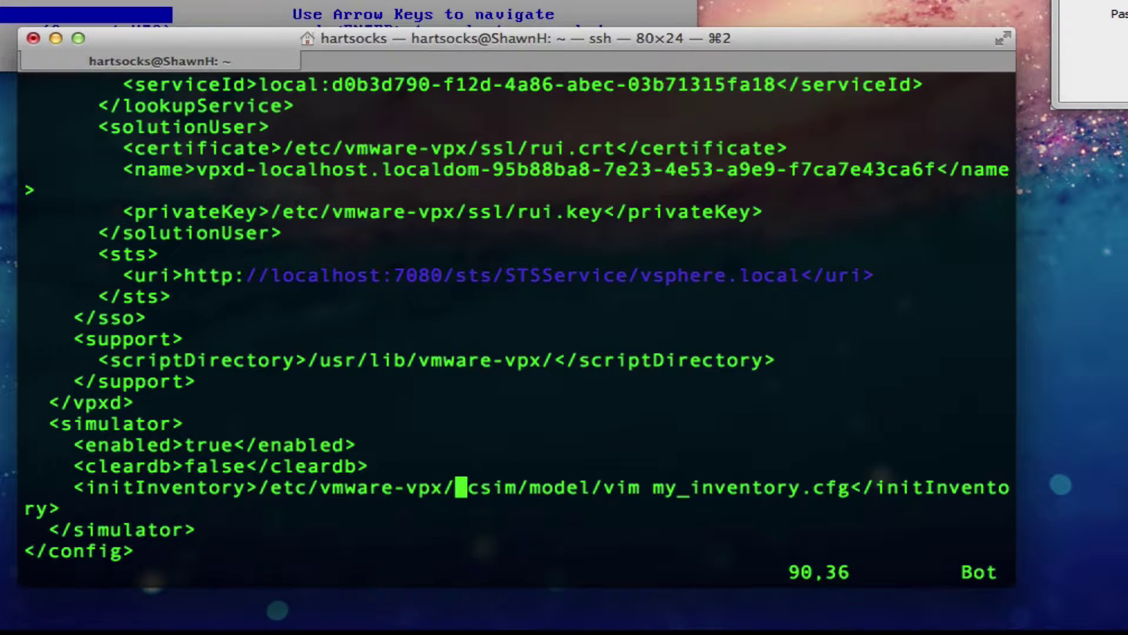
key("Right")
key("X")
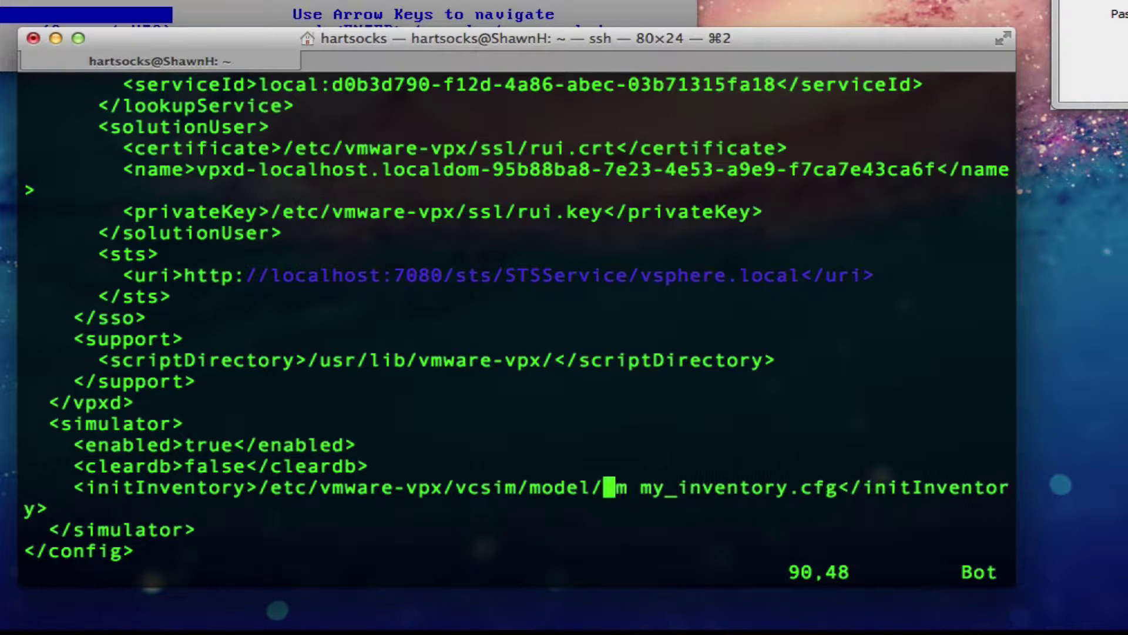
key("x")
key("x")
key("x")
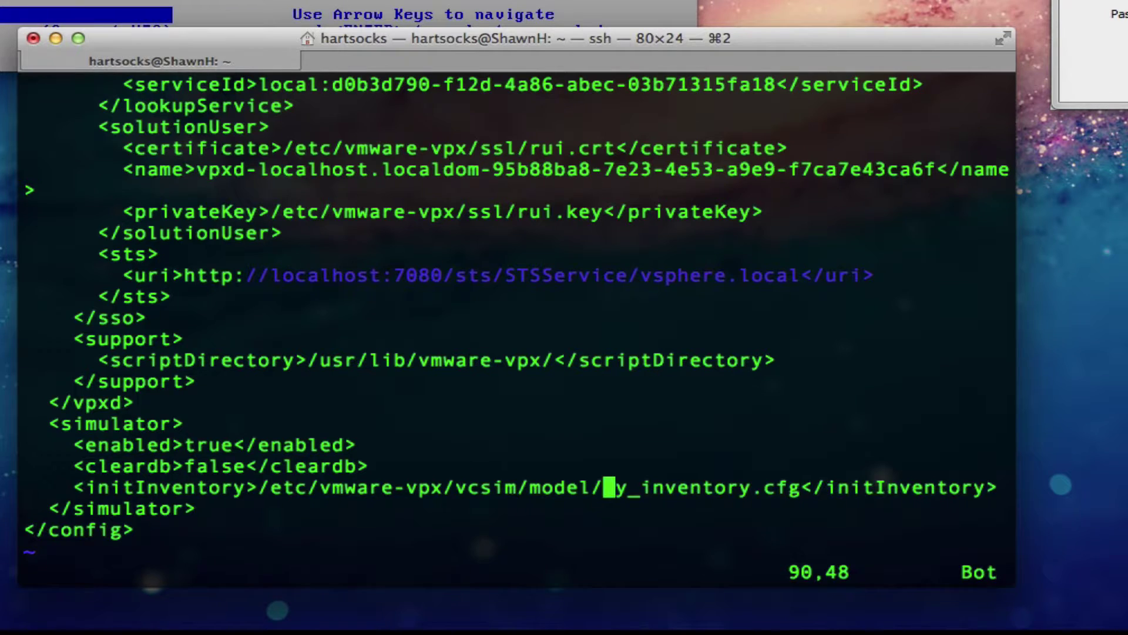
type(":w")
key("Return")
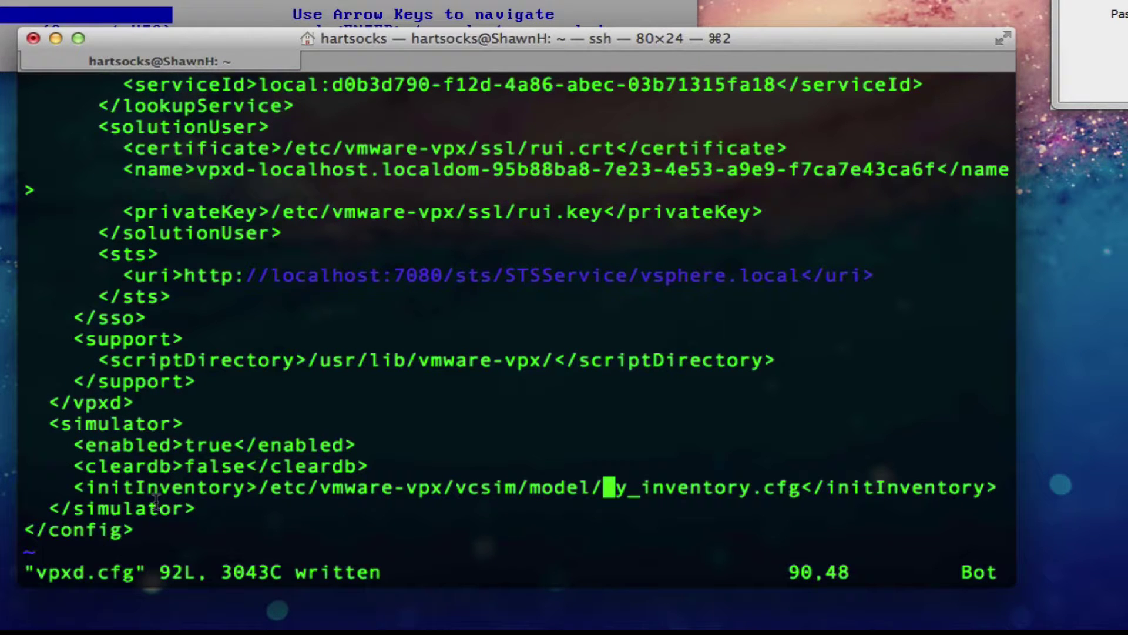
Step: Shorten initInventory to vcsim/model/my_inventory.cfg, then save vpxd.cfg and quit vim
left_click_drag(259, 489, 788, 488)
left_click(258, 493)
key("Left")
key("Left")
key("Left")
key("Left")
key("Left")
key("Left")
key("Left")
key("Left")
key("Left")
key("Left")
key("Left")
key("Left")
key("Left")
key("Left")
key("Left")
key("Left")
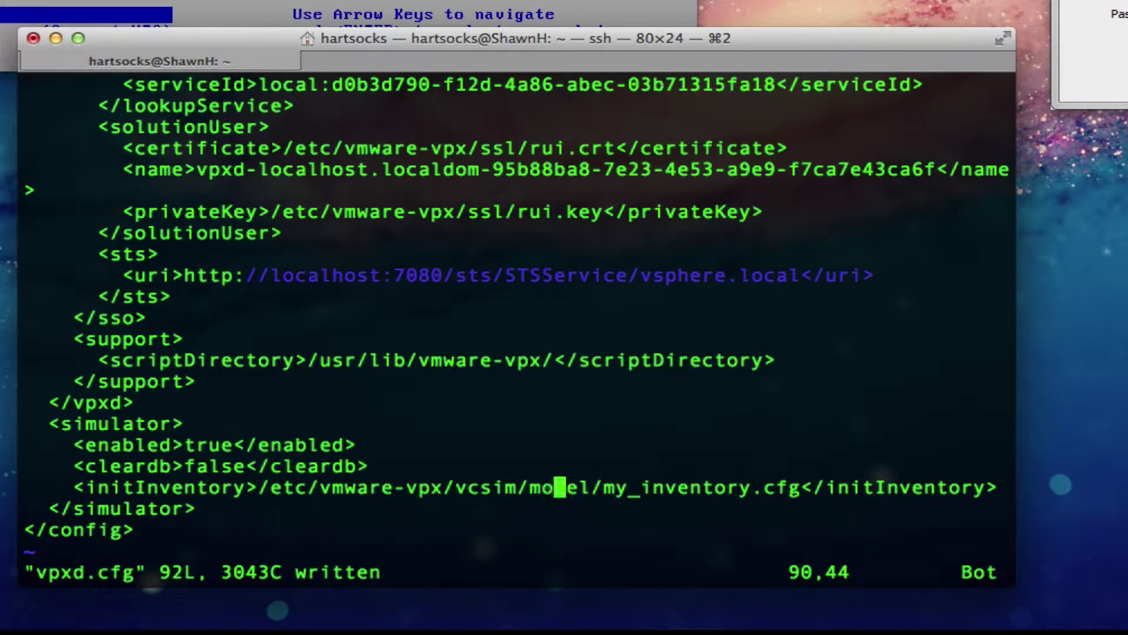
key("Left")
key("Left")
key("Left")
key("Left")
key("Left")
key("Left")
key("Left")
key("Left")
key("Left")
key("Left")
key("Left")
key("Left")
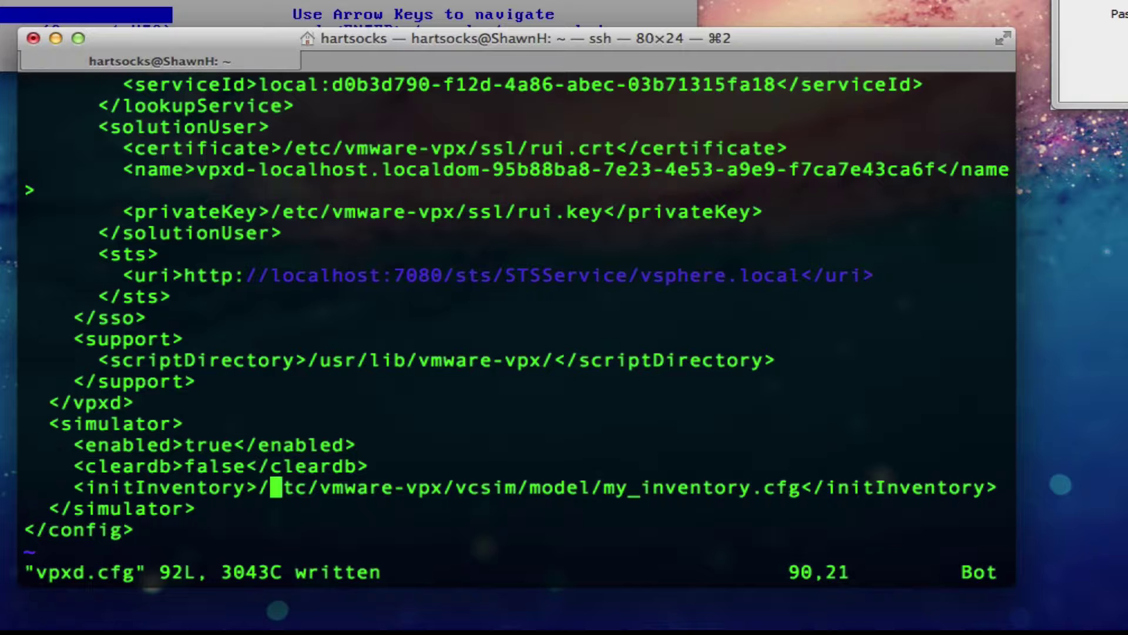
key("x")
key("x")
key("x")
key("x")
key("x")
key("x")
key("x")
key("x")
key("x")
key("x")
key("x")
key("x")
key("x")
key("x")
key("x")
key("x")
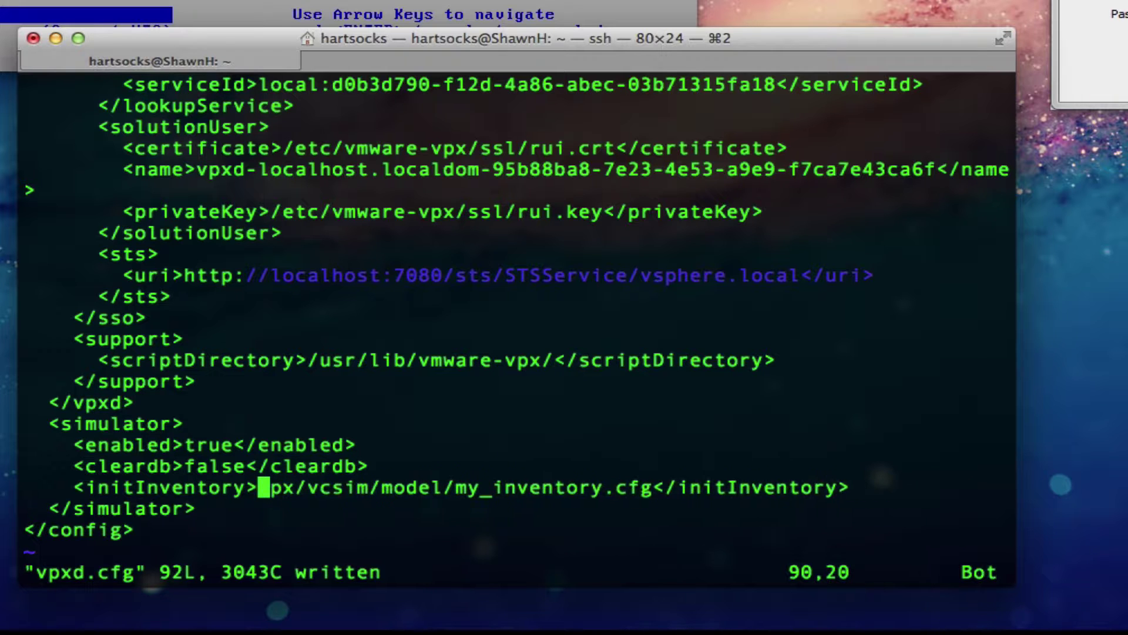
key("Up")
key("Down")
key("Down")
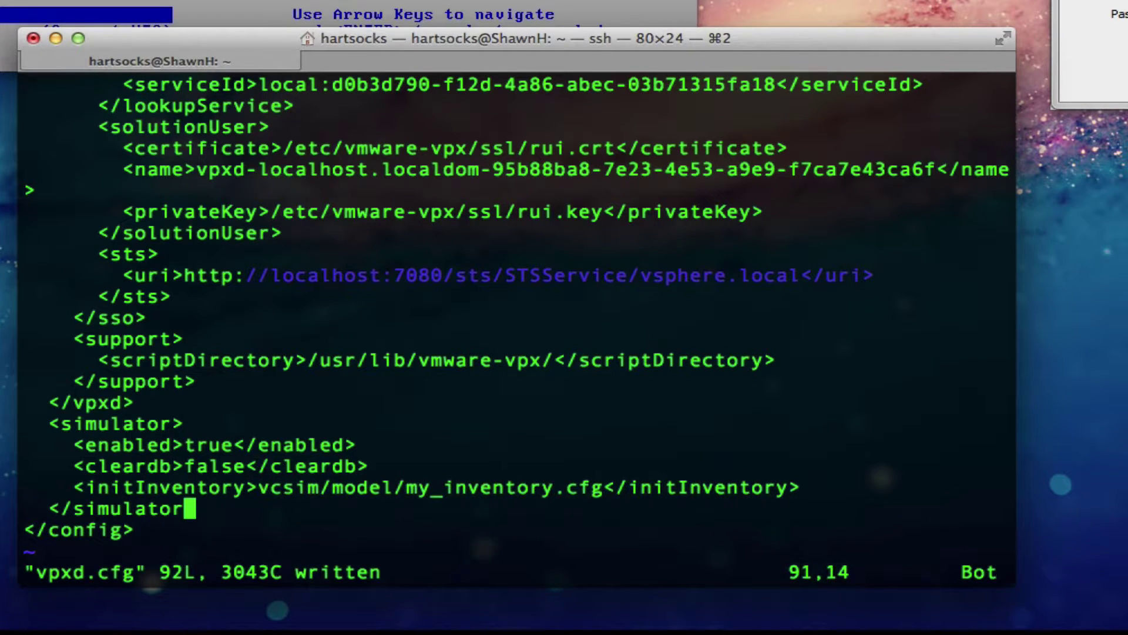
key("Escape")
key("Escape")
type(":wq")
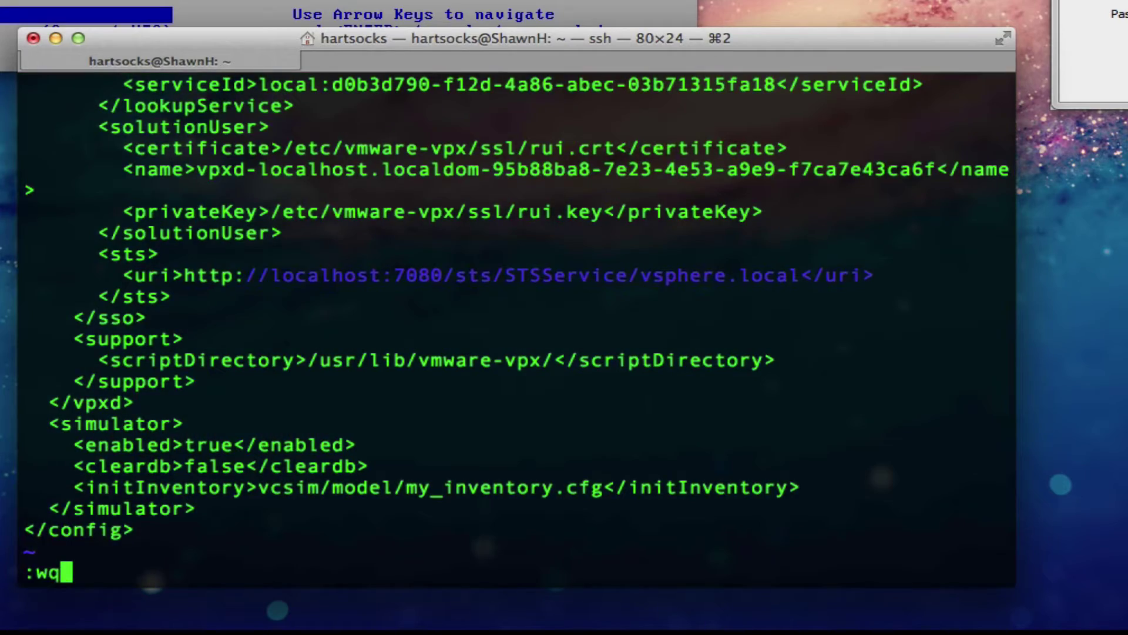
key("Return")
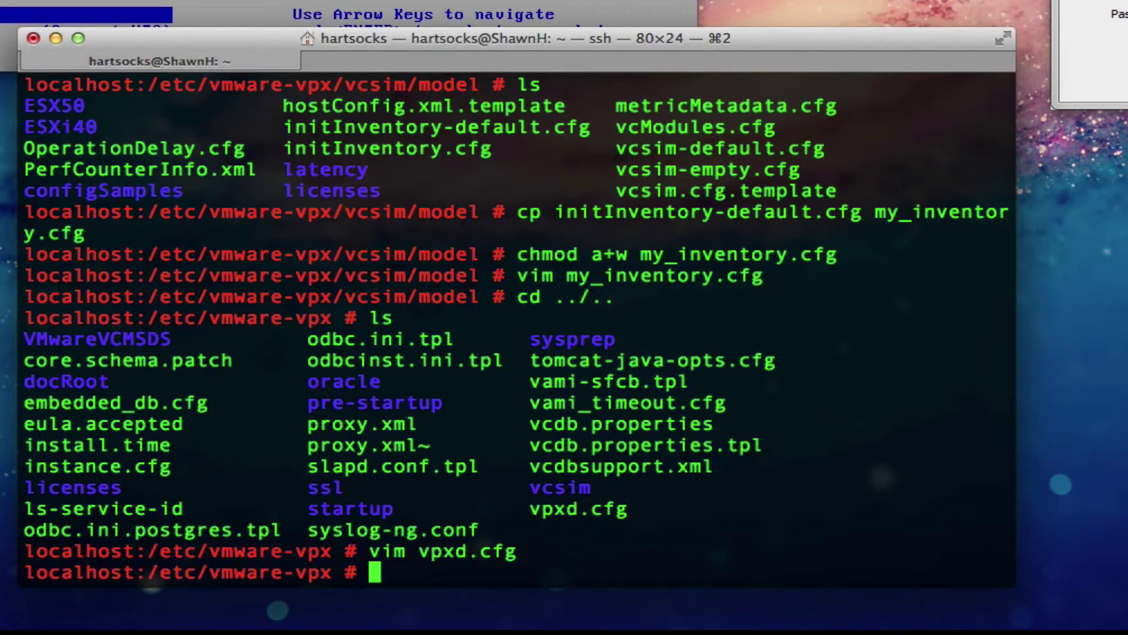
Step: Stop the vmware-vpxd service from the Terminal
key("super+Tab")
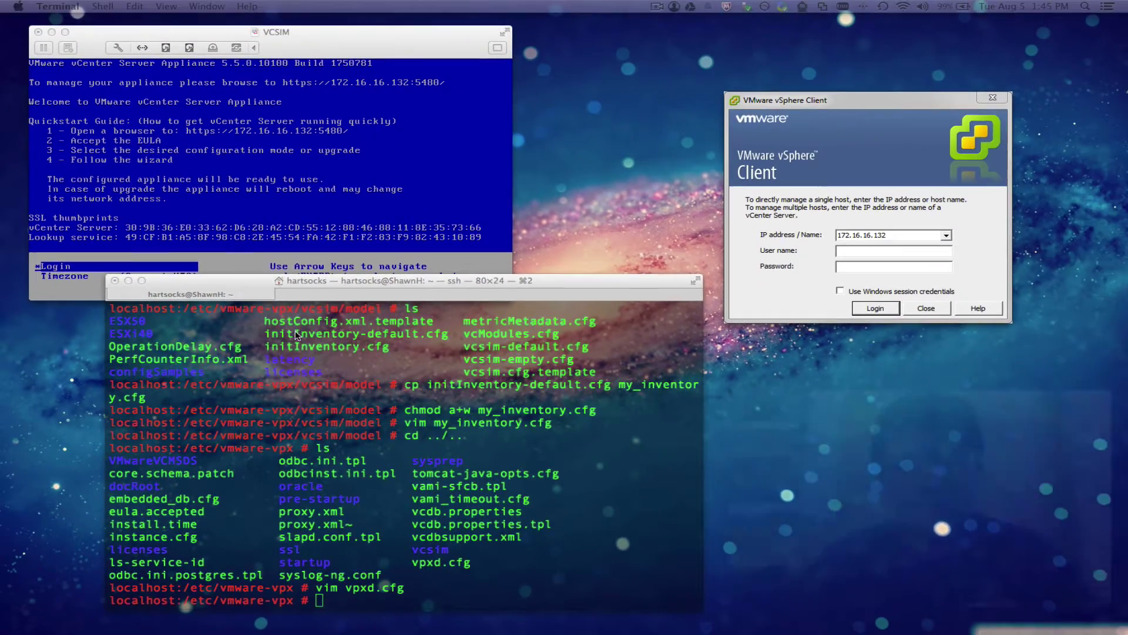
left_click(444, 363)
type("service vmware-vpxd stop")
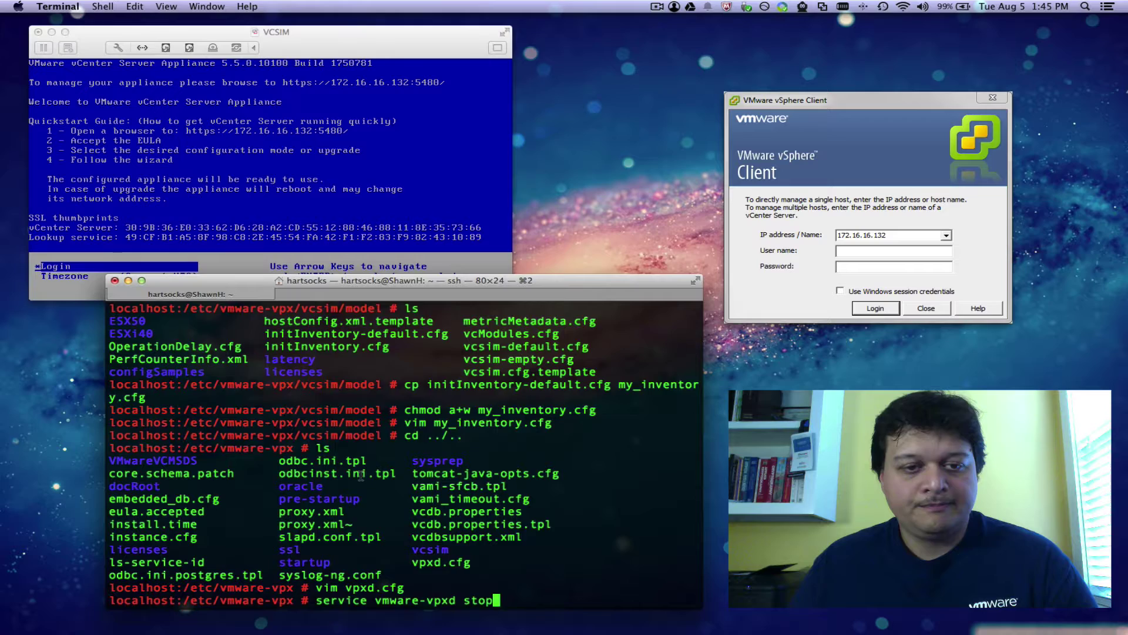
key("Return")
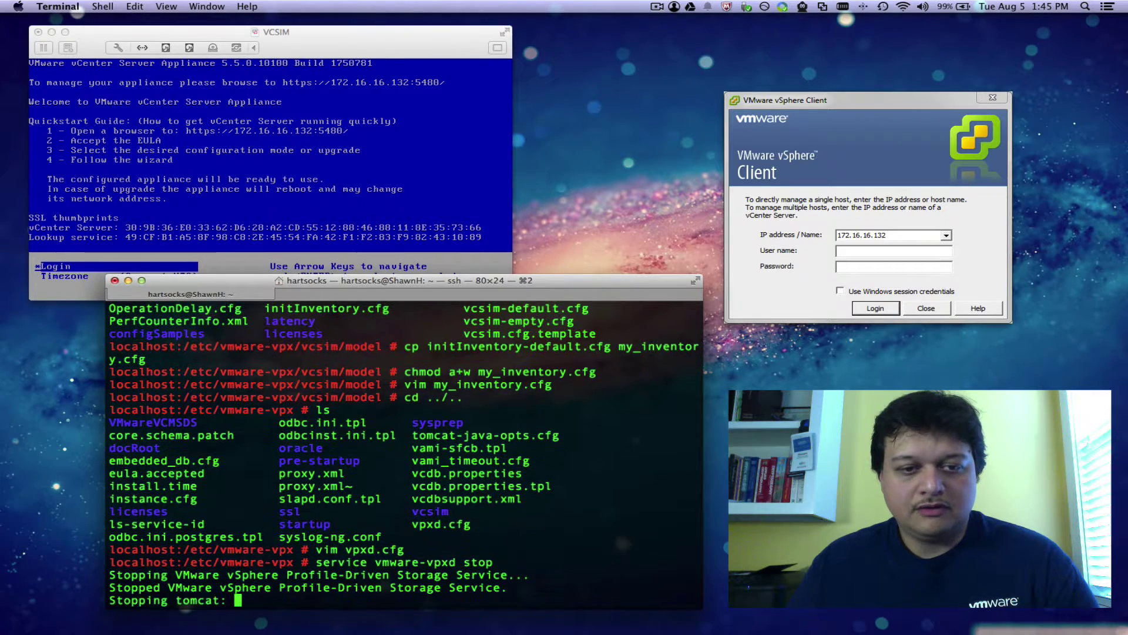
Step: Rebuild the vpxd database with vpxd -b
key("super+Tab")
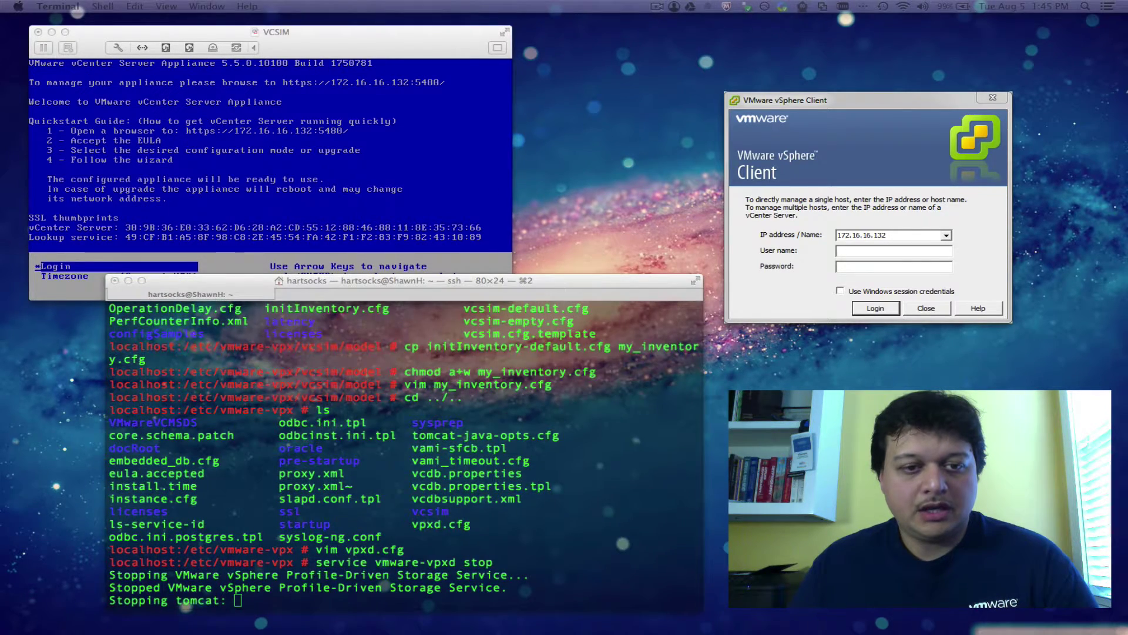
left_click(475, 287)
type("vpxd -b")
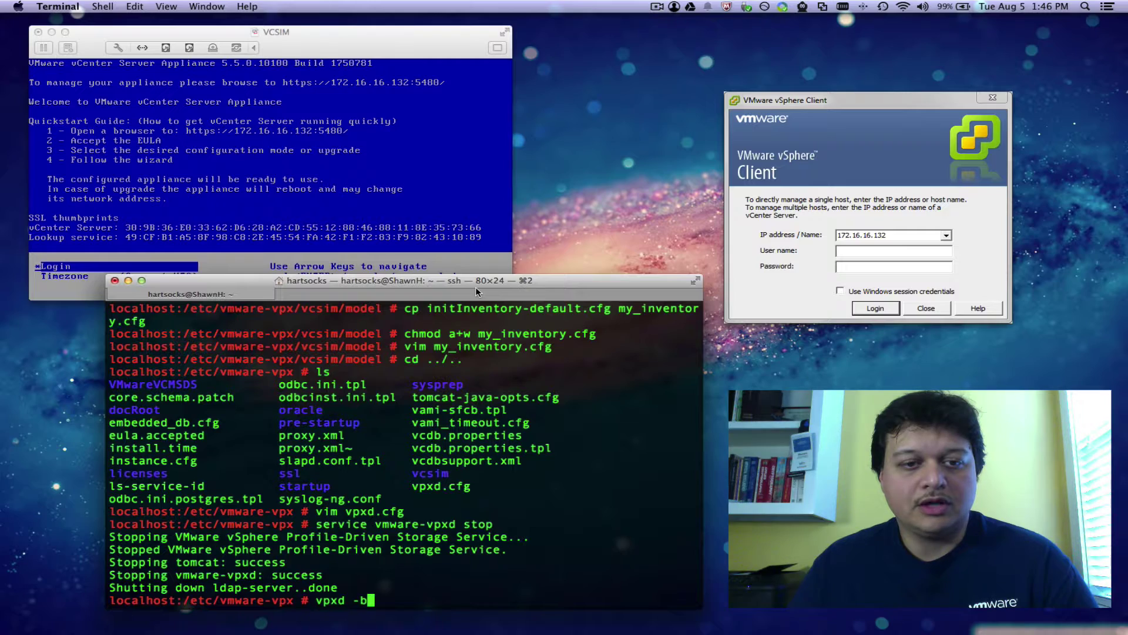
key("Return")
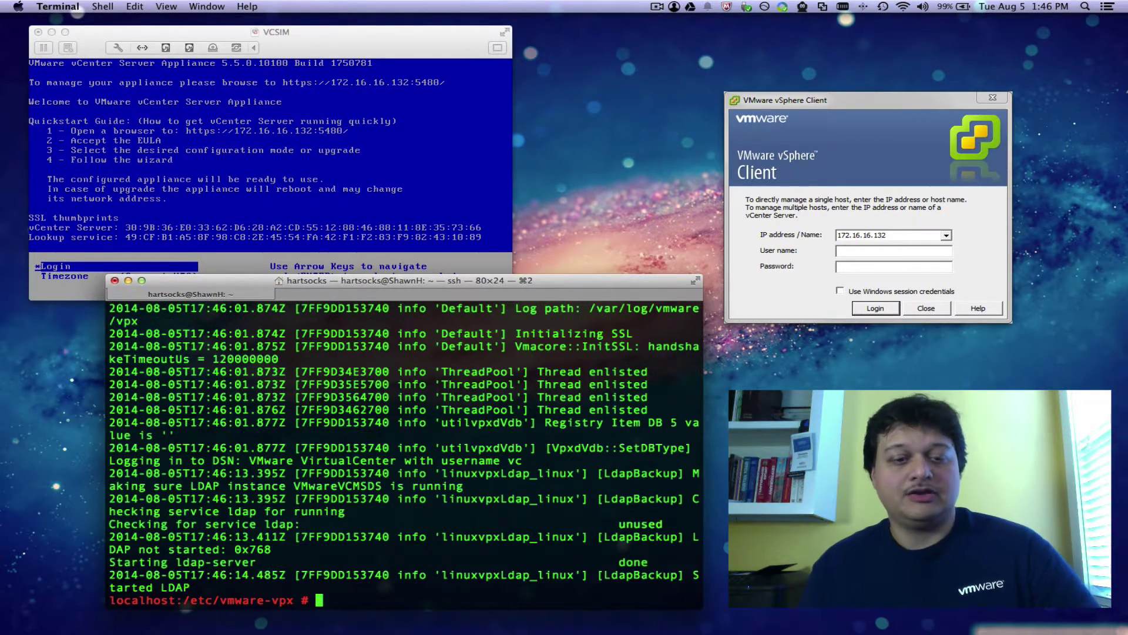
key("super+Tab")
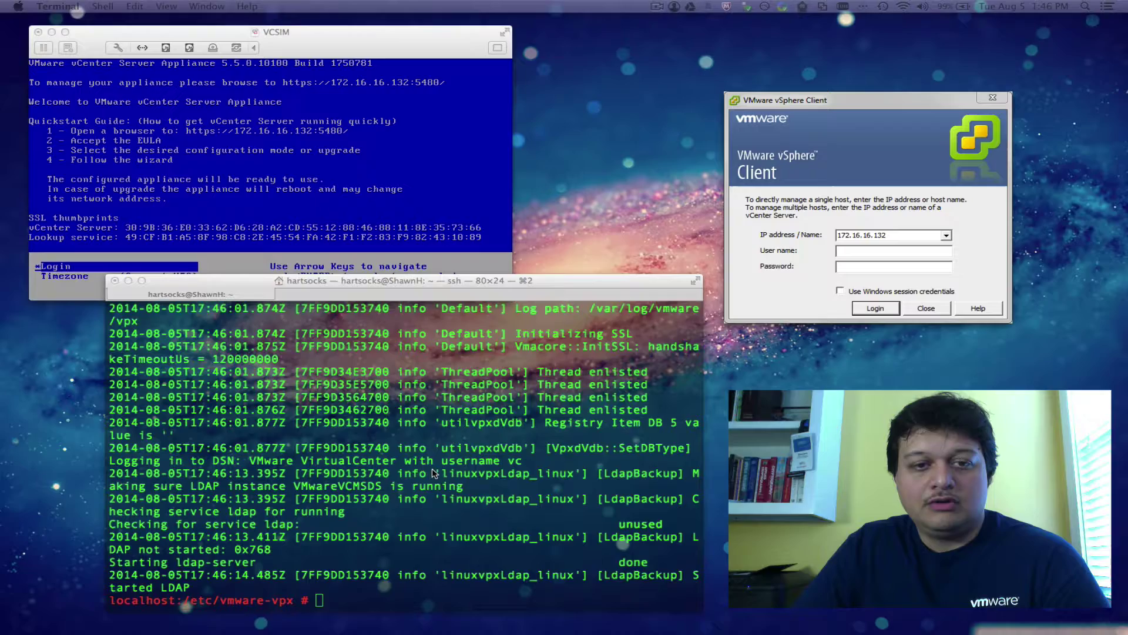
left_click(441, 446)
Step: Start the vmware-vpxd service and enter the root user name and password in vSphere Client
type("service vmware-vpxd start")
key("Return")
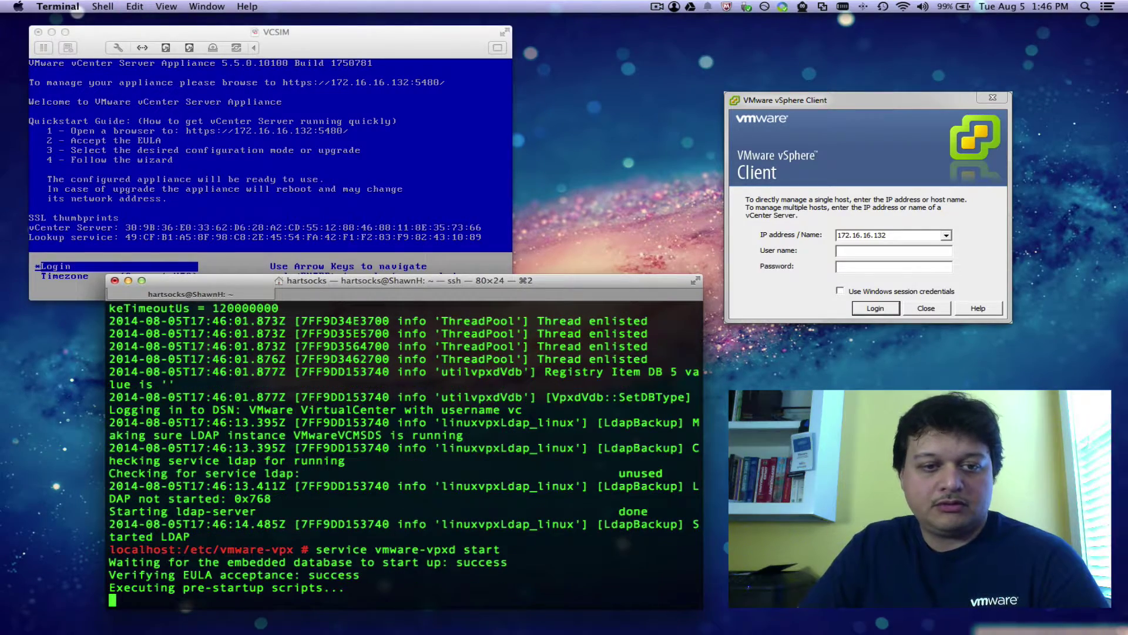
type("root")
key("Tab")
type("vmware")
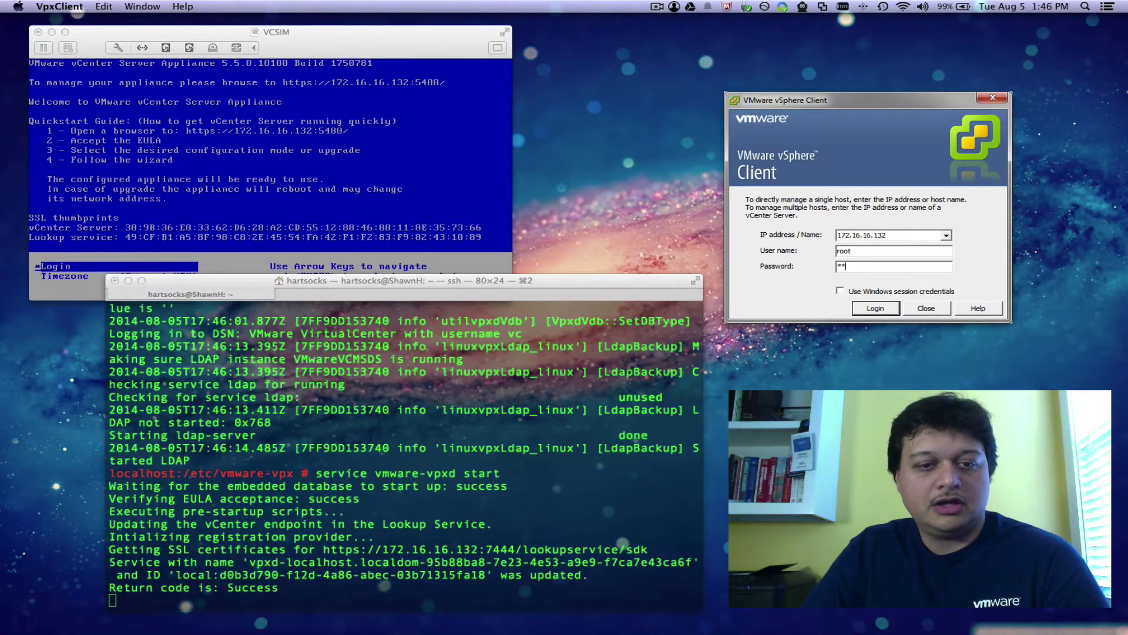
Step: Log in to the vCenter at 172.16.16.132 and dismiss the evaluation notice
left_click(614, 287)
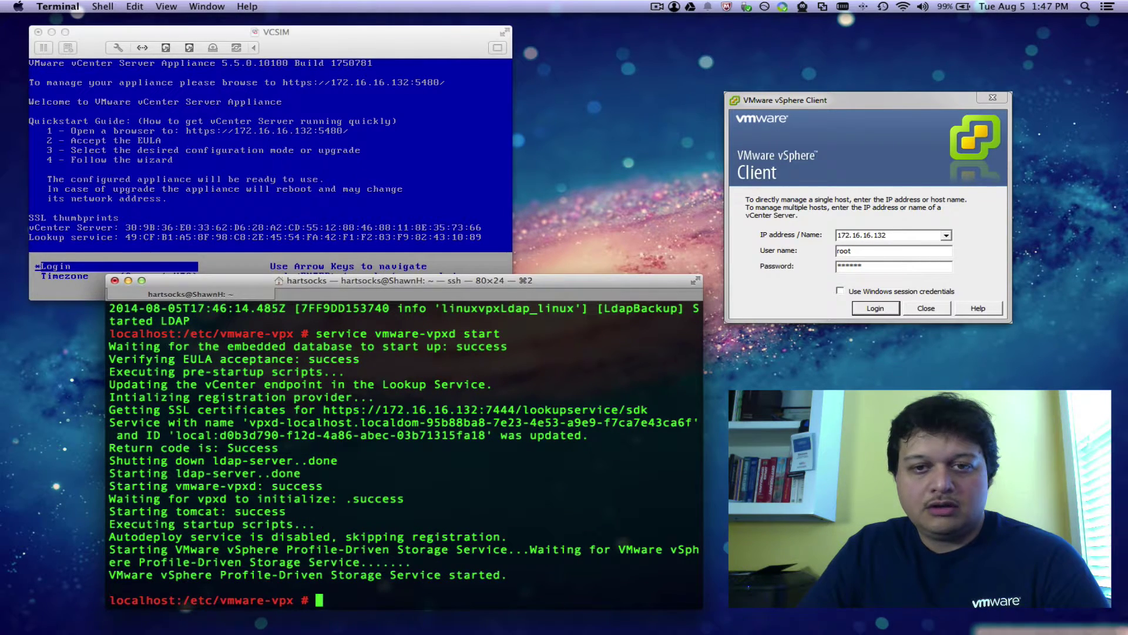
left_click(888, 309)
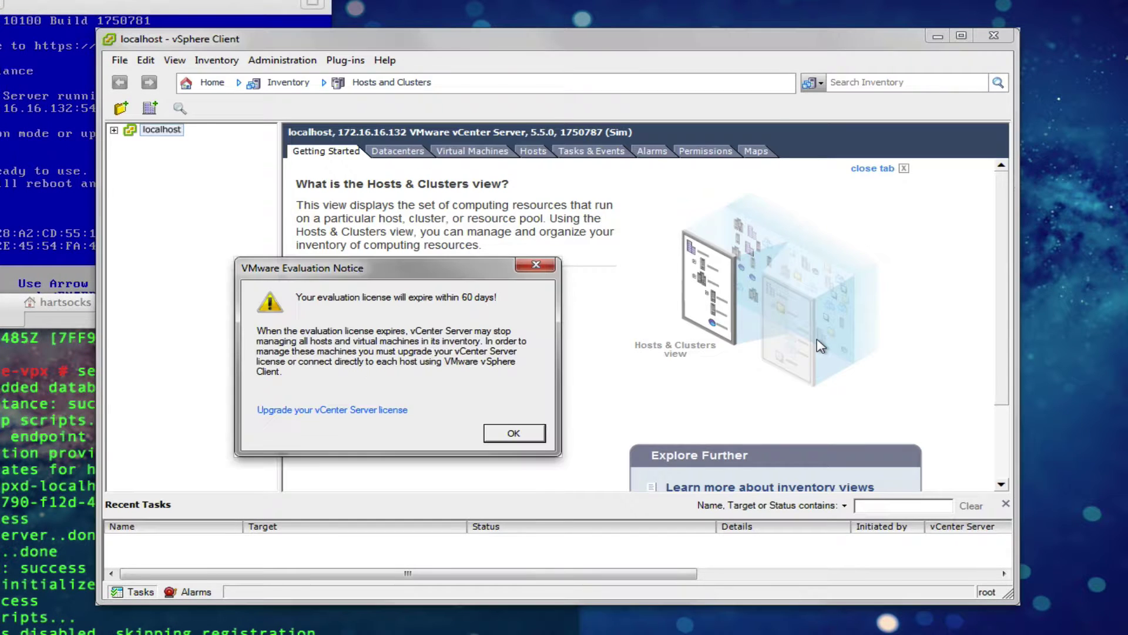
left_click(525, 434)
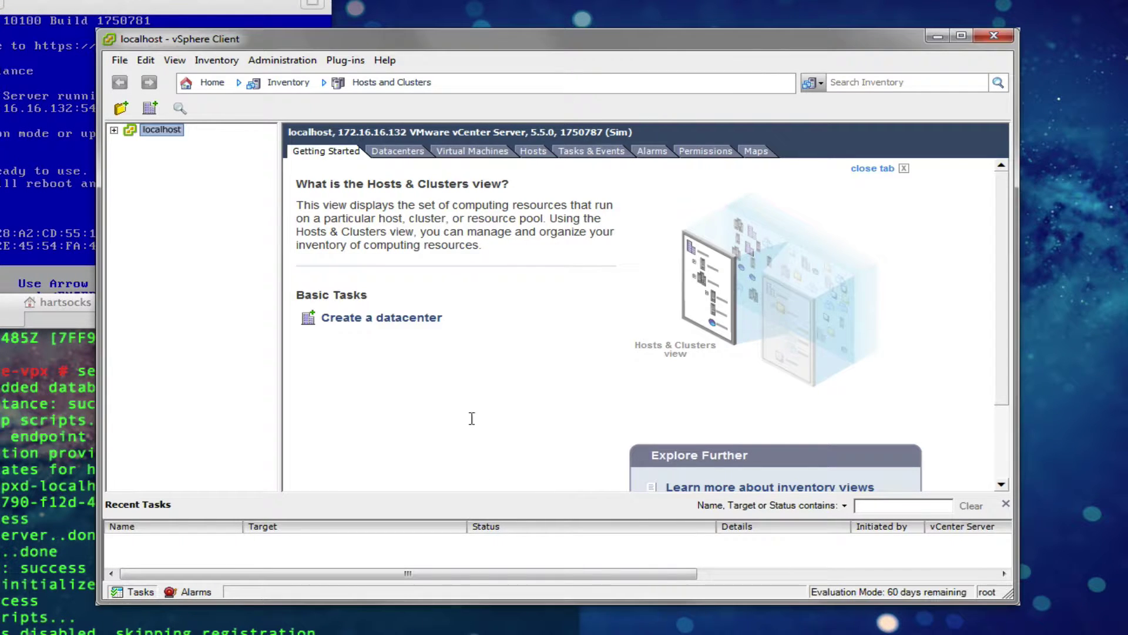
Step: Expand localhost, add a folder named bad_folder under it, and select it
left_click(114, 130)
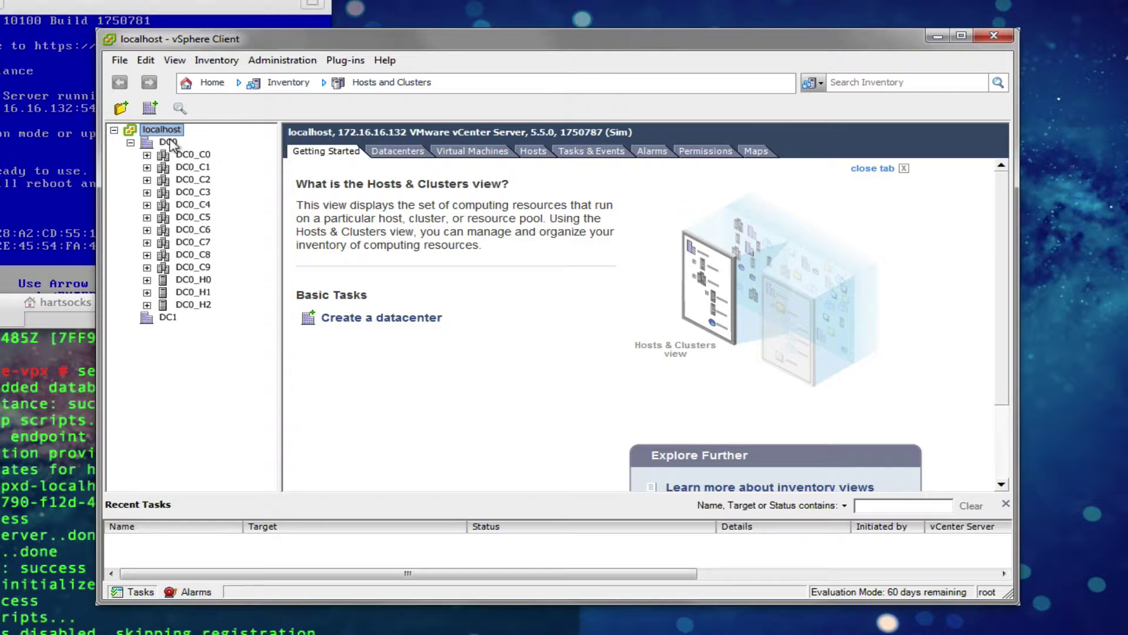
left_click(121, 107)
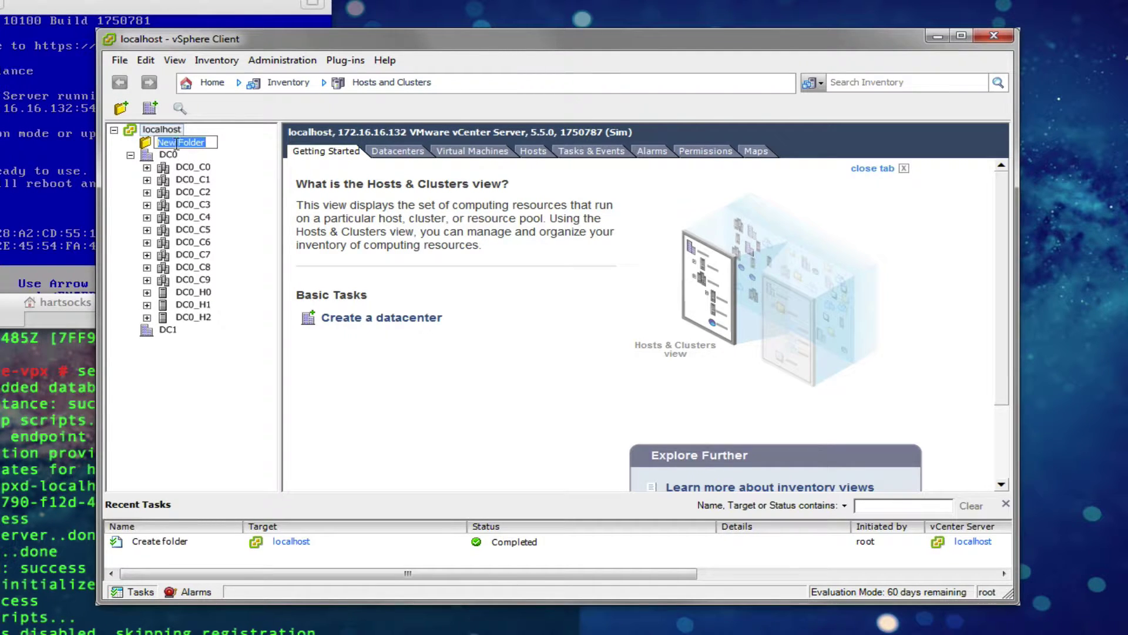
type("no")
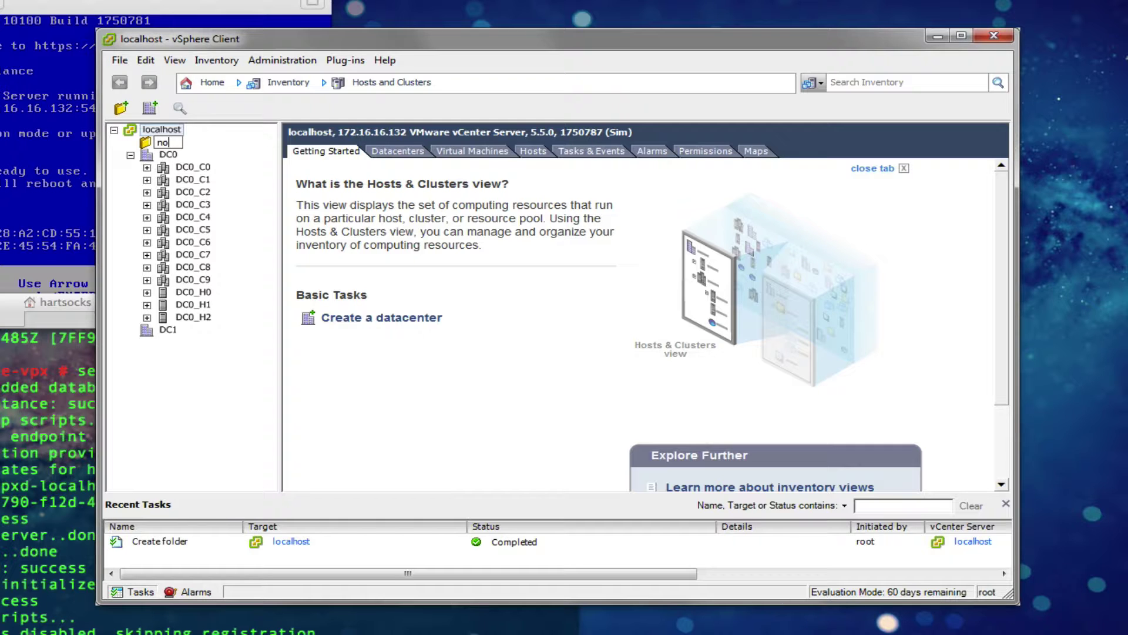
key("BackSpace")
key("BackSpace")
type("bad_folder")
key("Return")
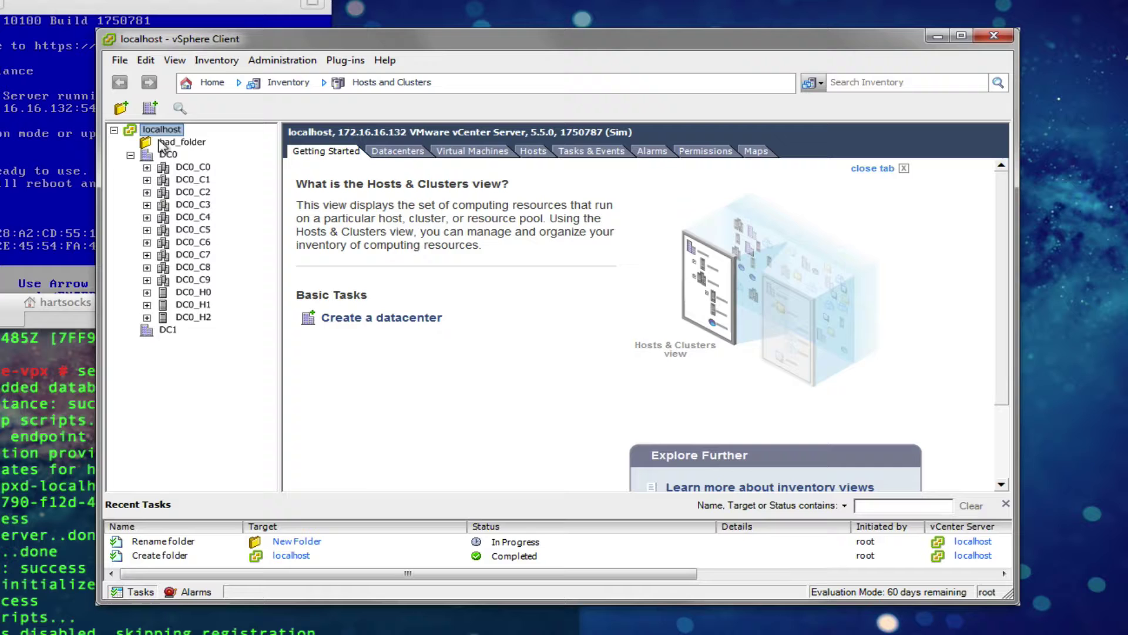
left_click(154, 146)
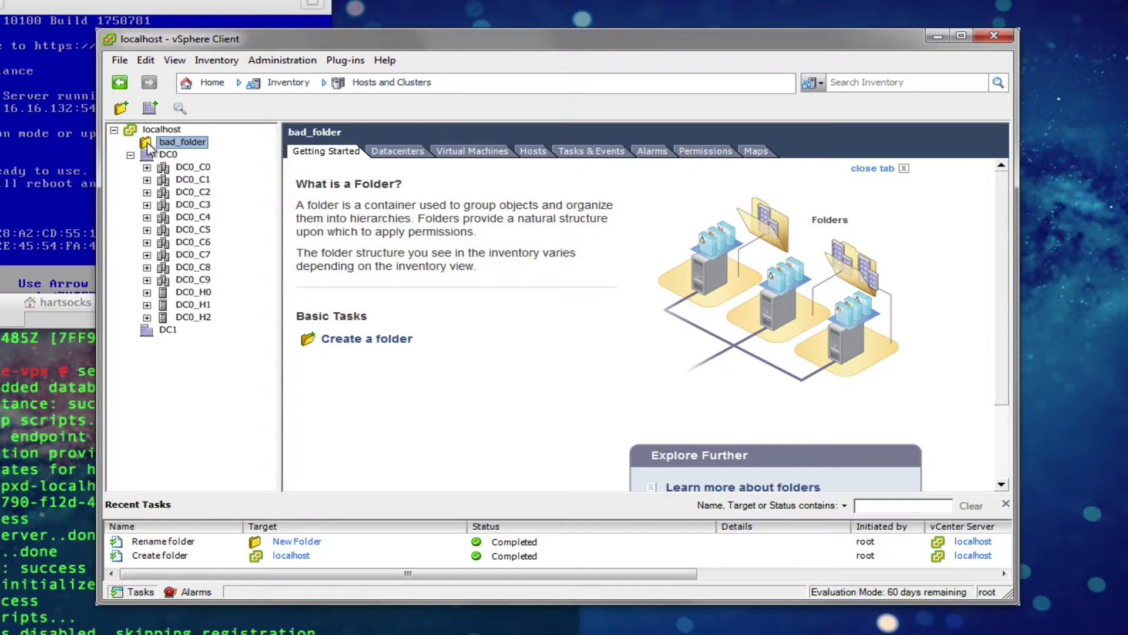
Step: Create a datacenter named bad_datacenter inside bad_folder, then collapse the folder
right_click(148, 149)
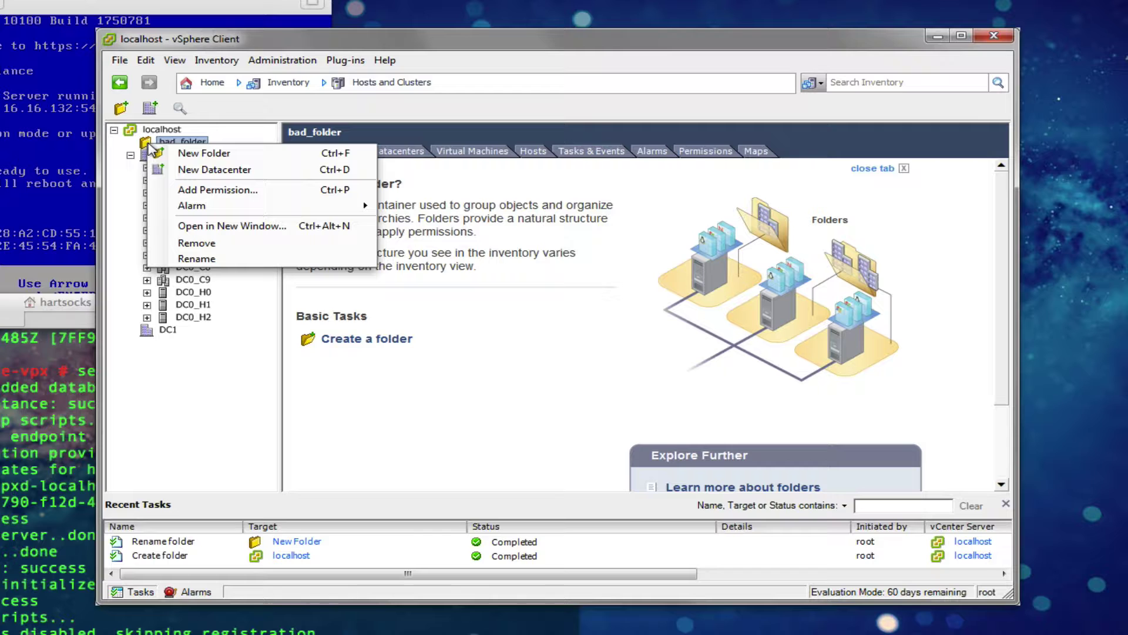
left_click(167, 174)
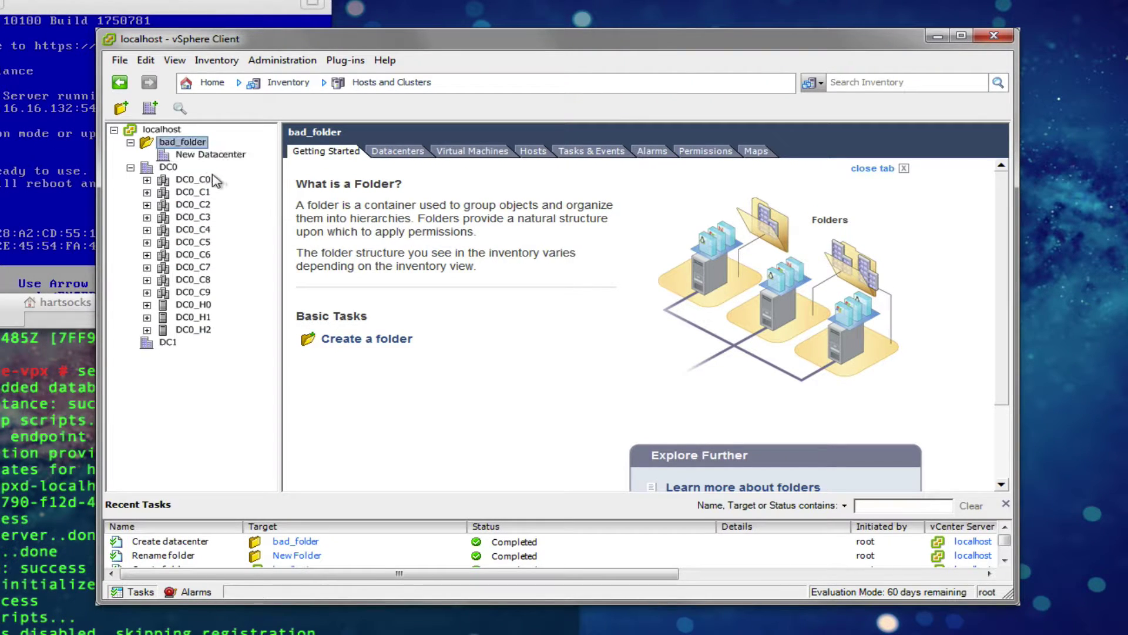
key("BackSpace")
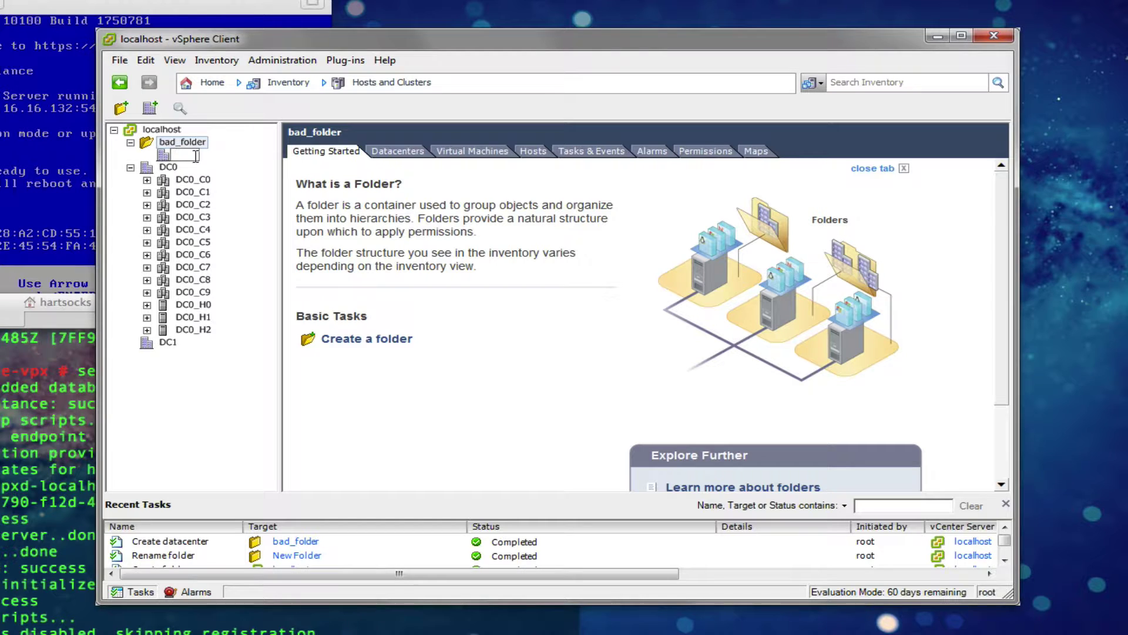
type("bad_datacenter")
key("Return")
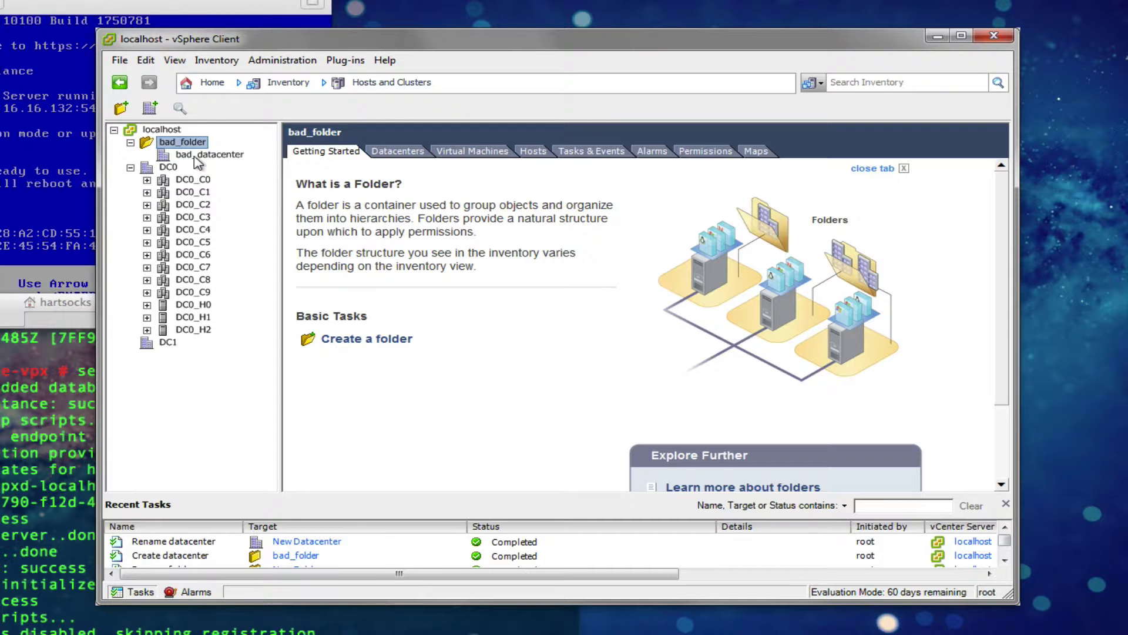
left_click(130, 143)
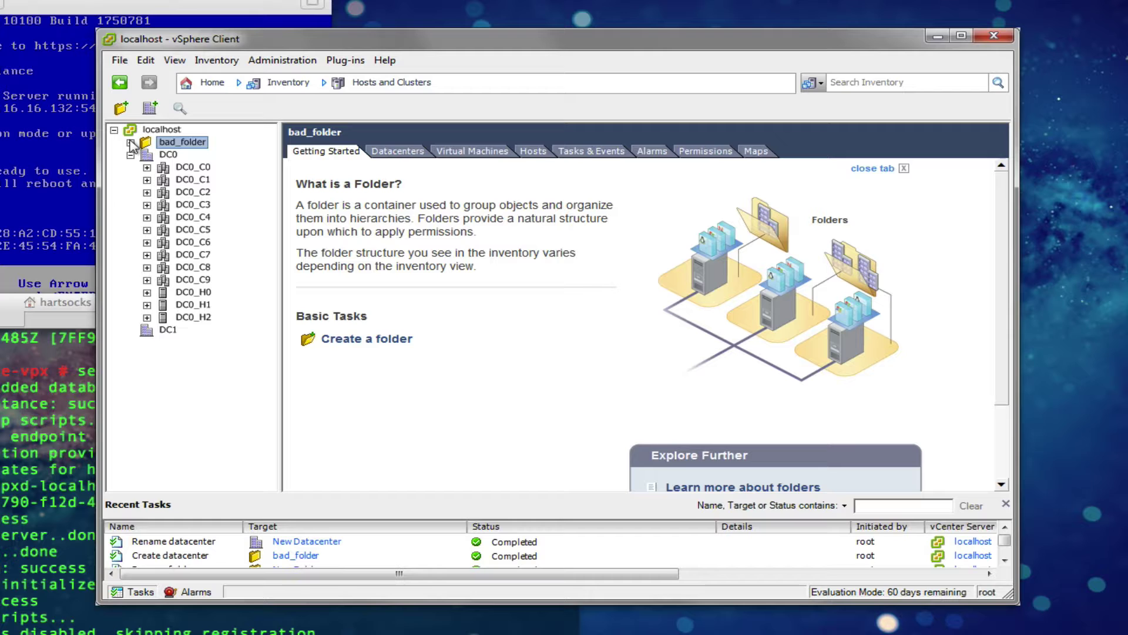
Step: Expand hosts DC0_H2, DC0_H1, DC0_H0 and clusters DC0_C8 and DC0_C9 in the inventory tree
left_click(147, 318)
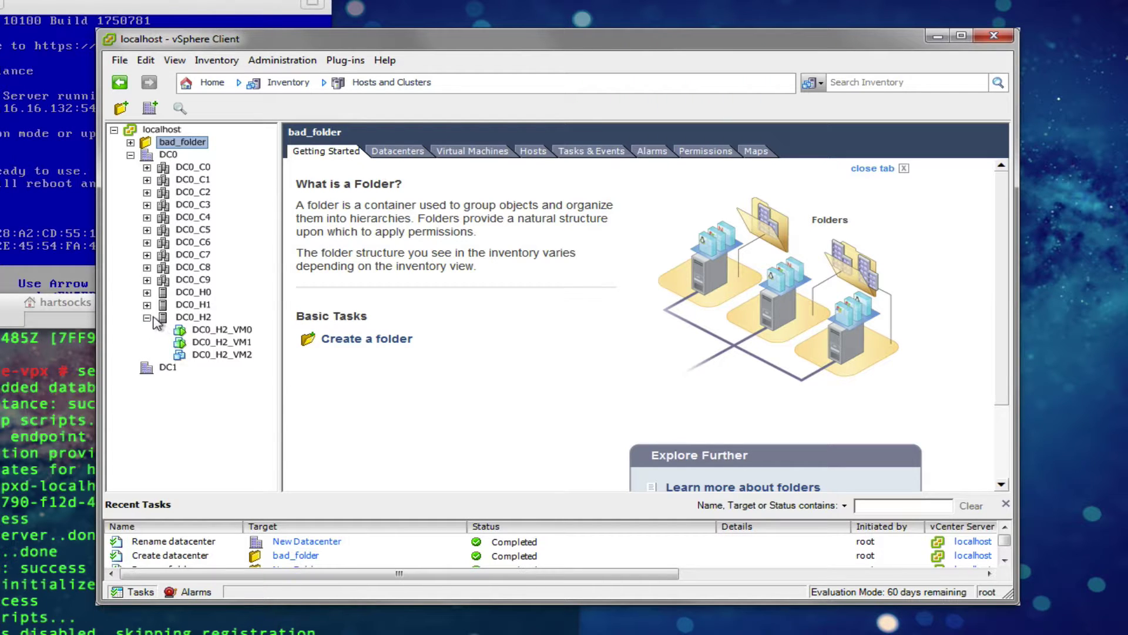
left_click(147, 304)
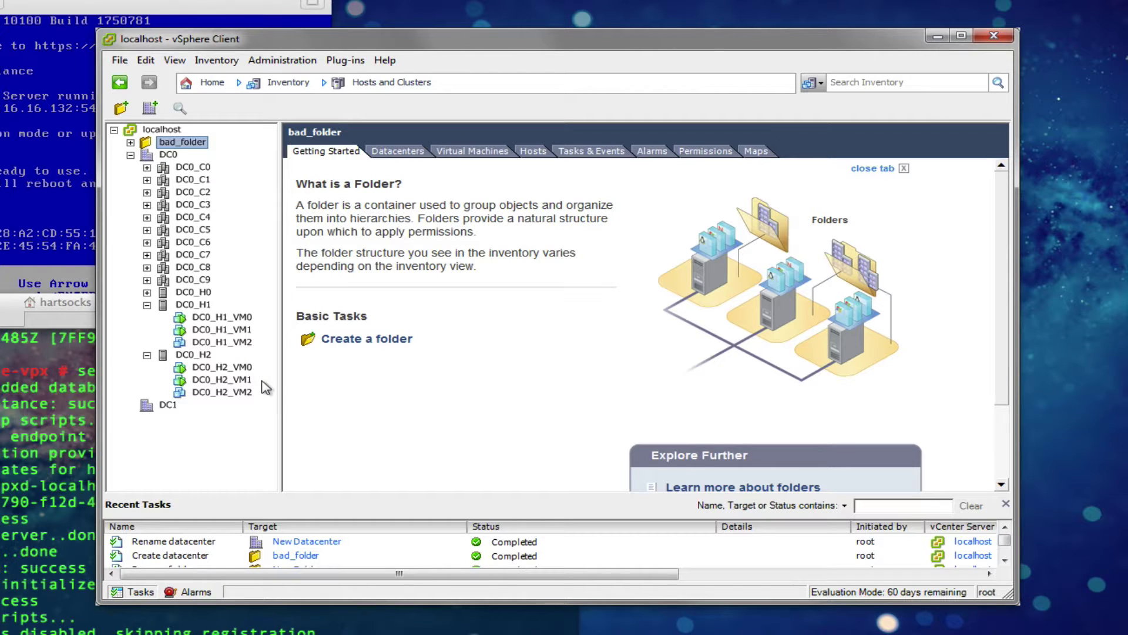
left_click(147, 292)
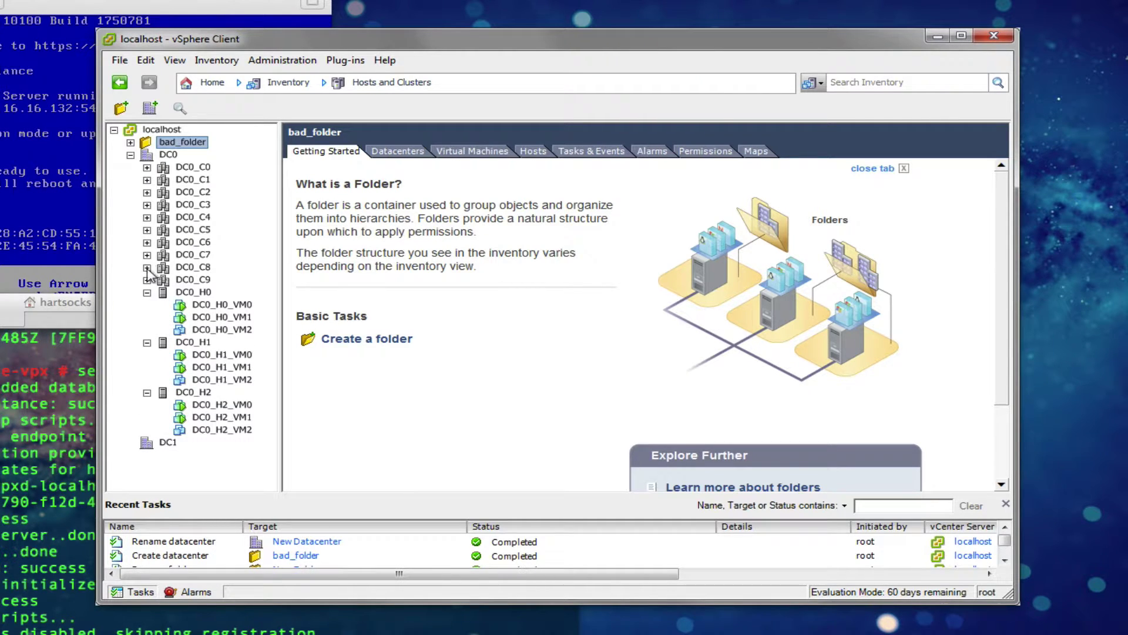
left_click(147, 267)
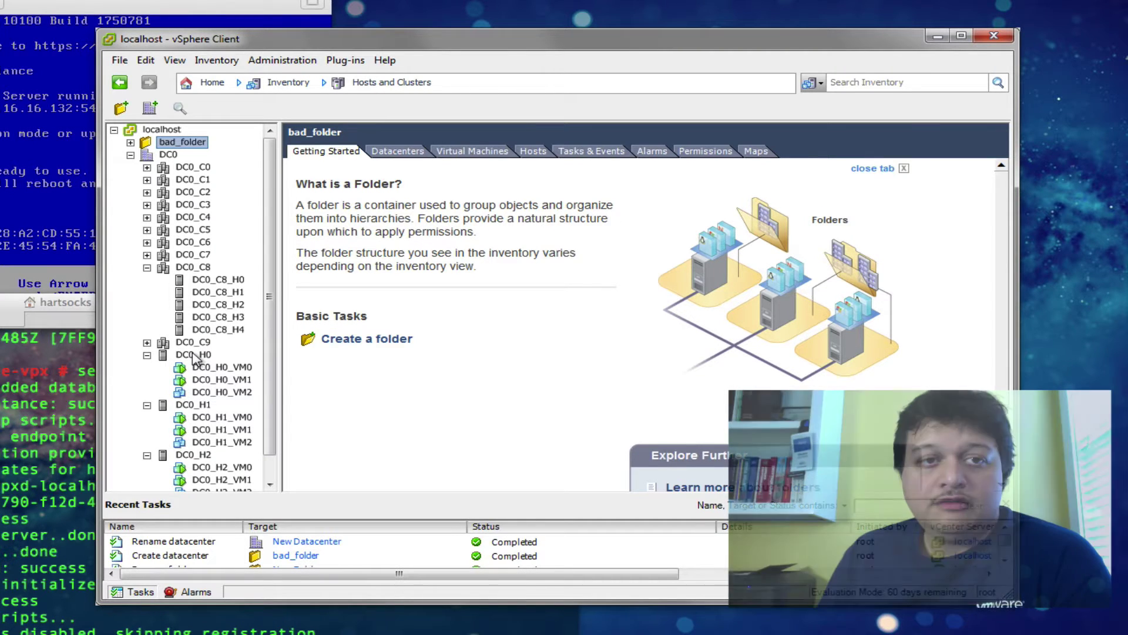
left_click(147, 343)
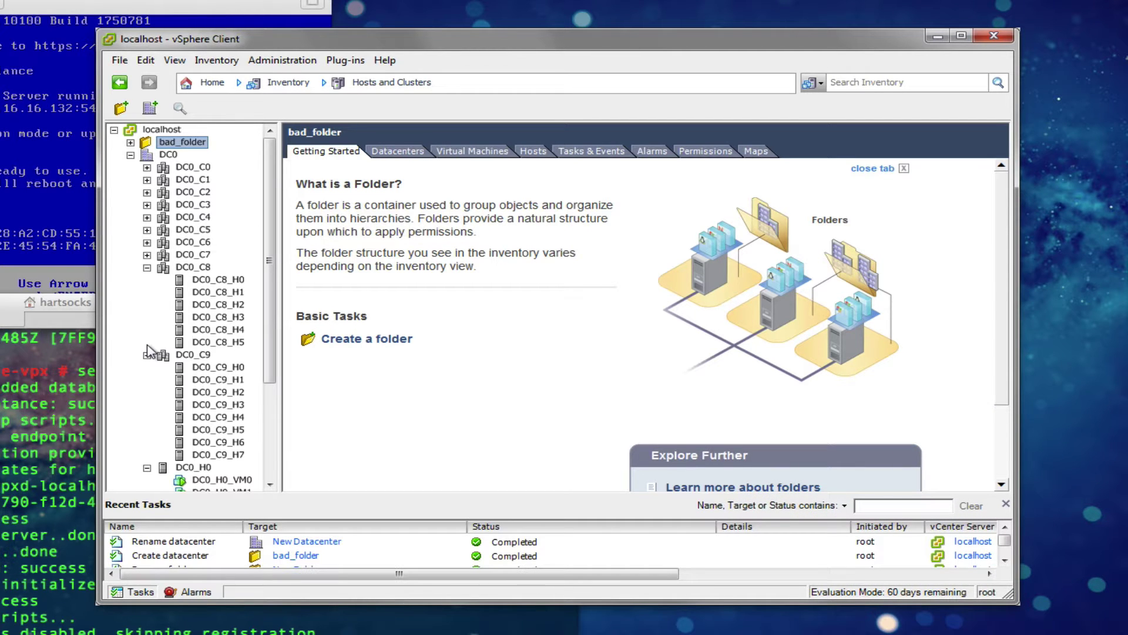
Step: Add the line '172.16.16.132 vcsa' to /etc/hosts with sudo vim and save it
type("sud")
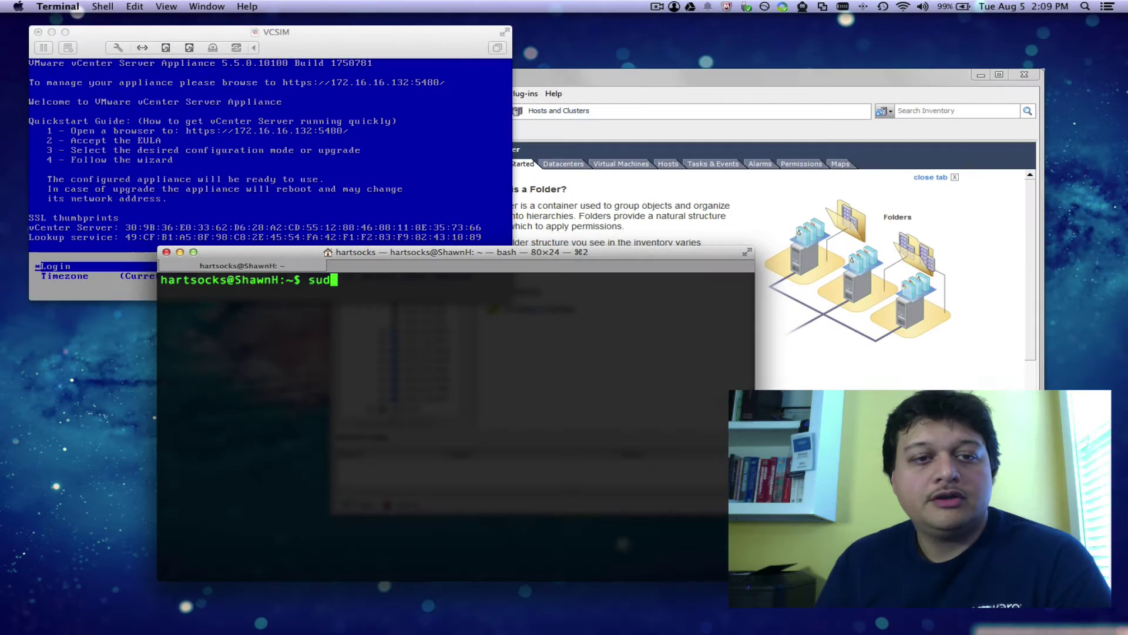
type("o vim /etc/hosts")
key("Tab")
key("Tab")
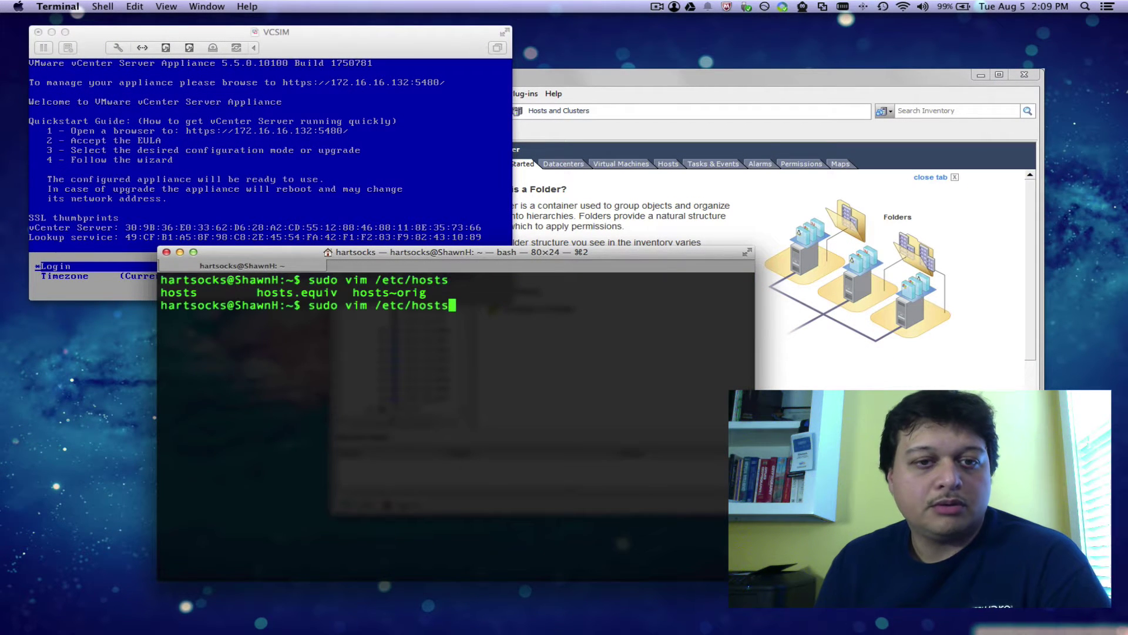
key("Return")
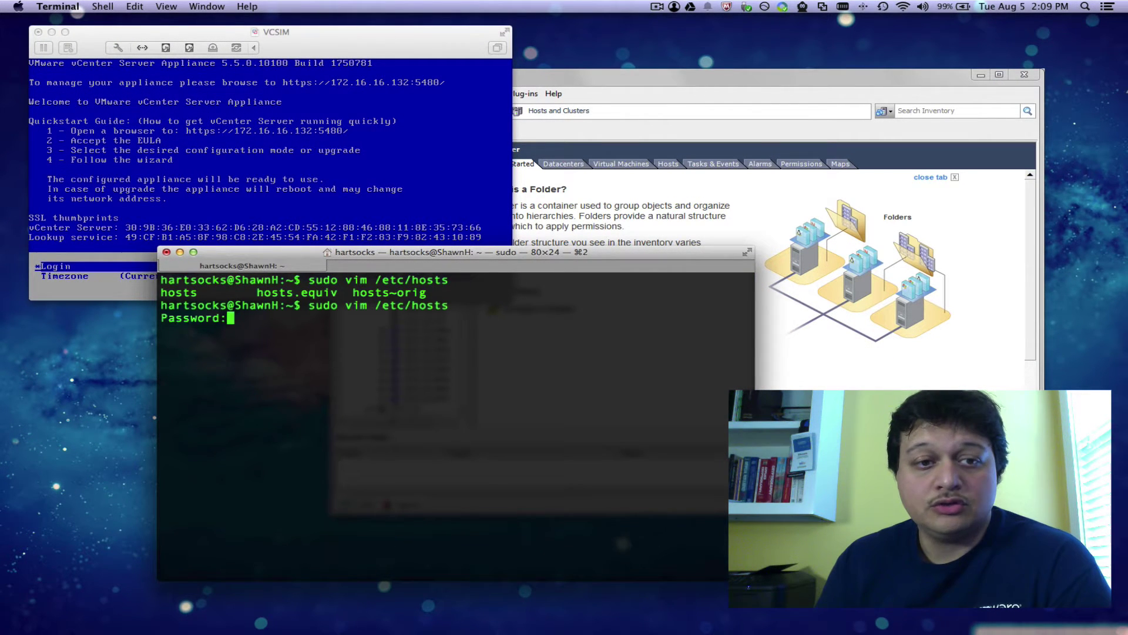
key("Return")
key("shift+o")
type("172.1")
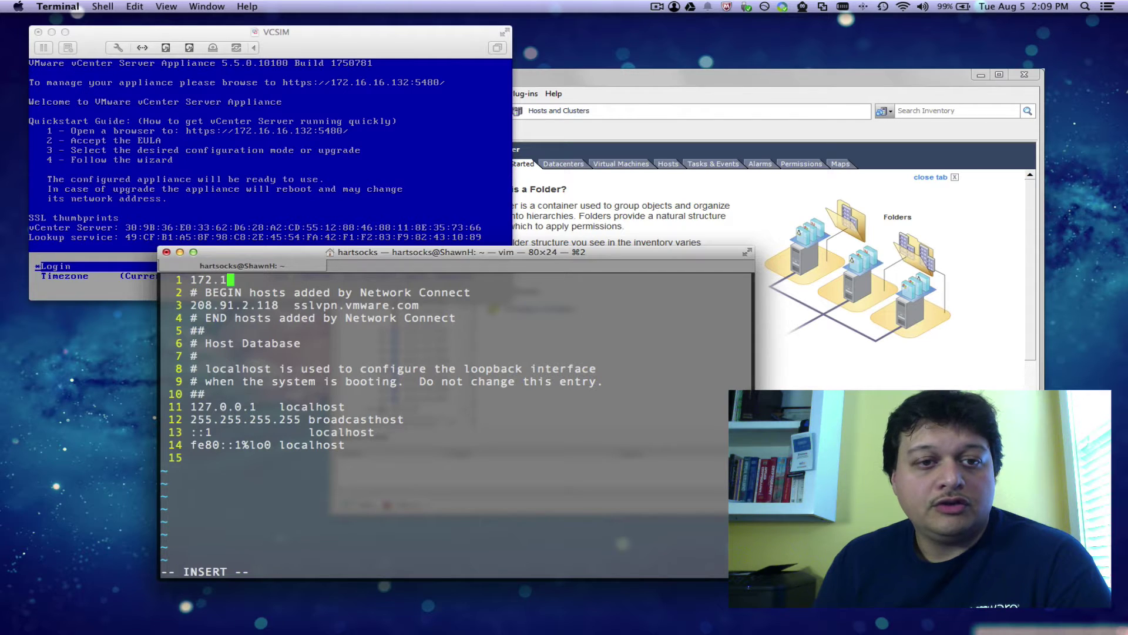
type("6.16.132")
key("Tab")
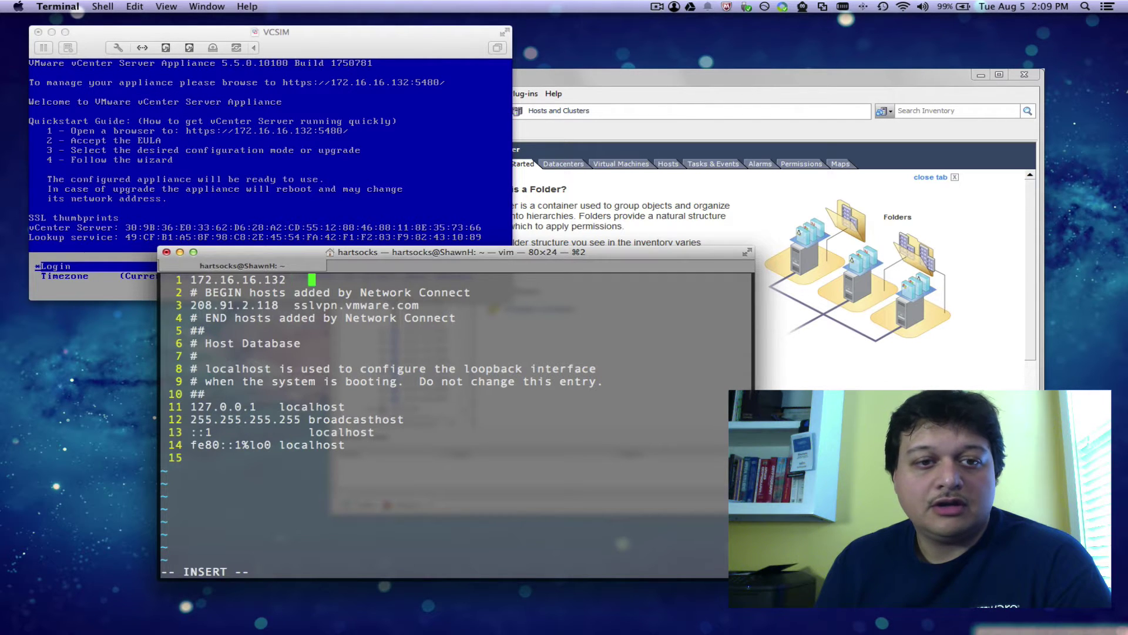
type("vcsa")
key("Escape")
type(":wq")
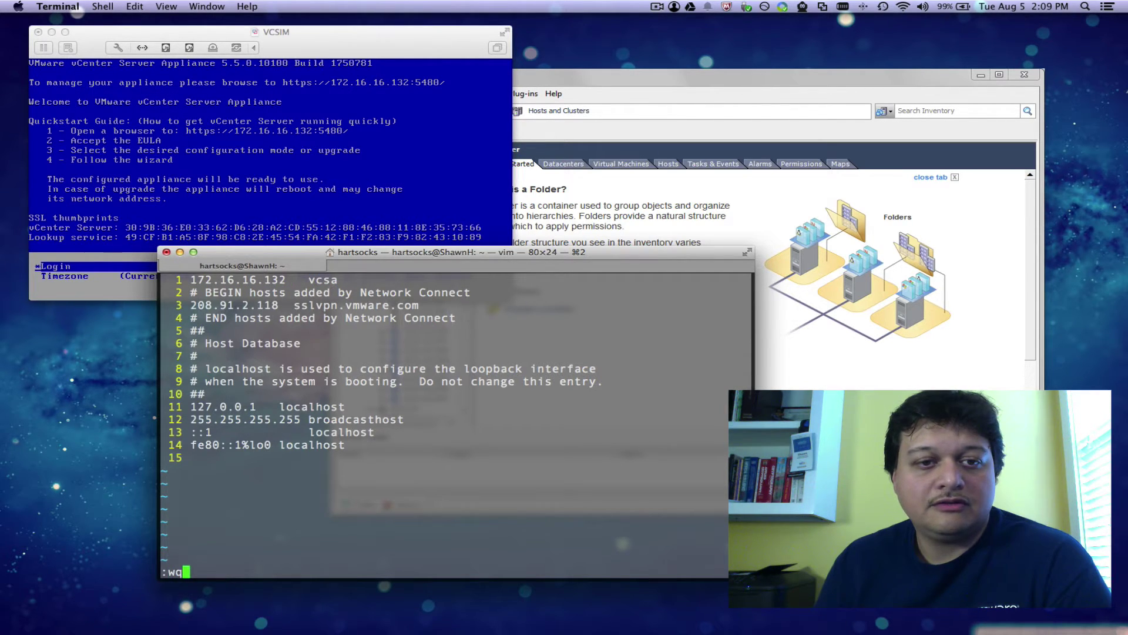
key("Return")
Step: Ping vcsa to confirm the new alias resolves, then stop the ping
type("ping vc")
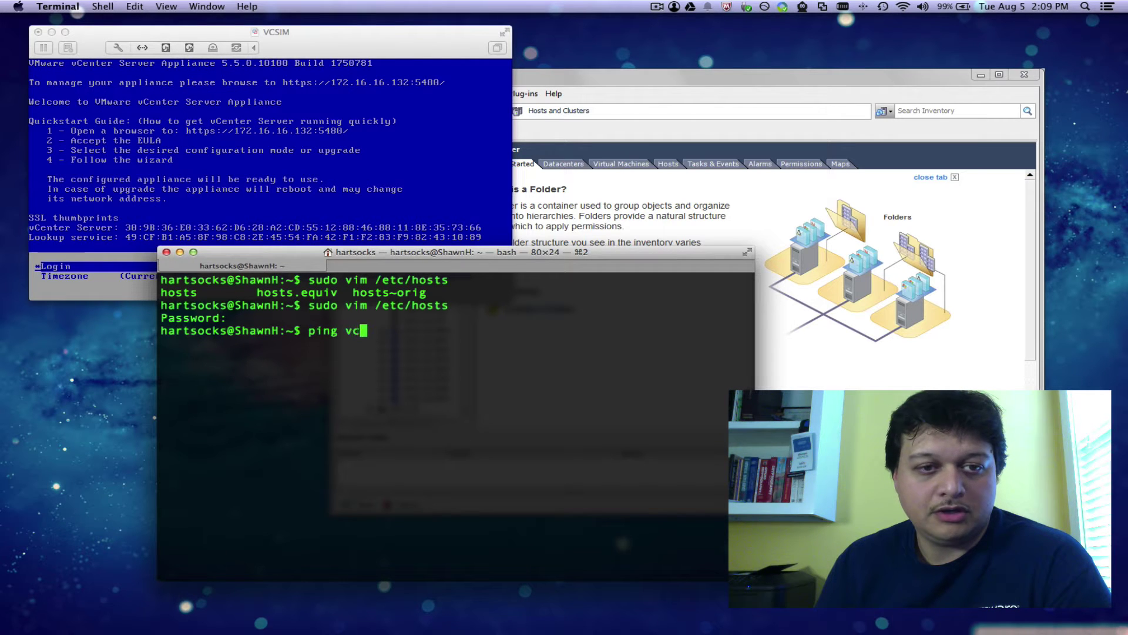
type("sa")
key("Return")
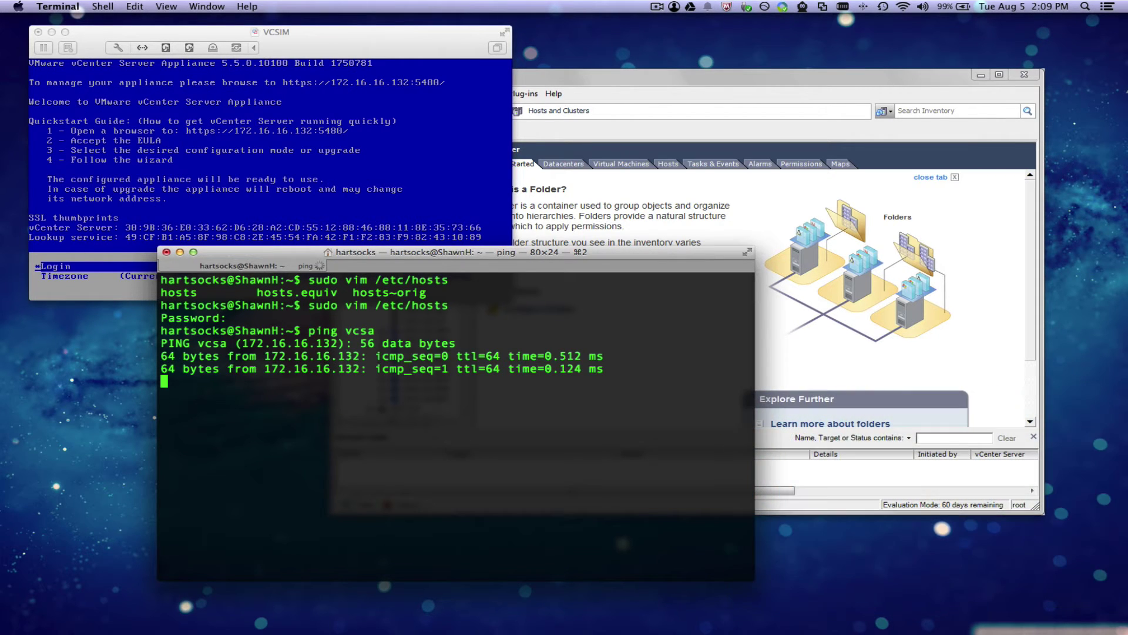
key("ctrl+c")
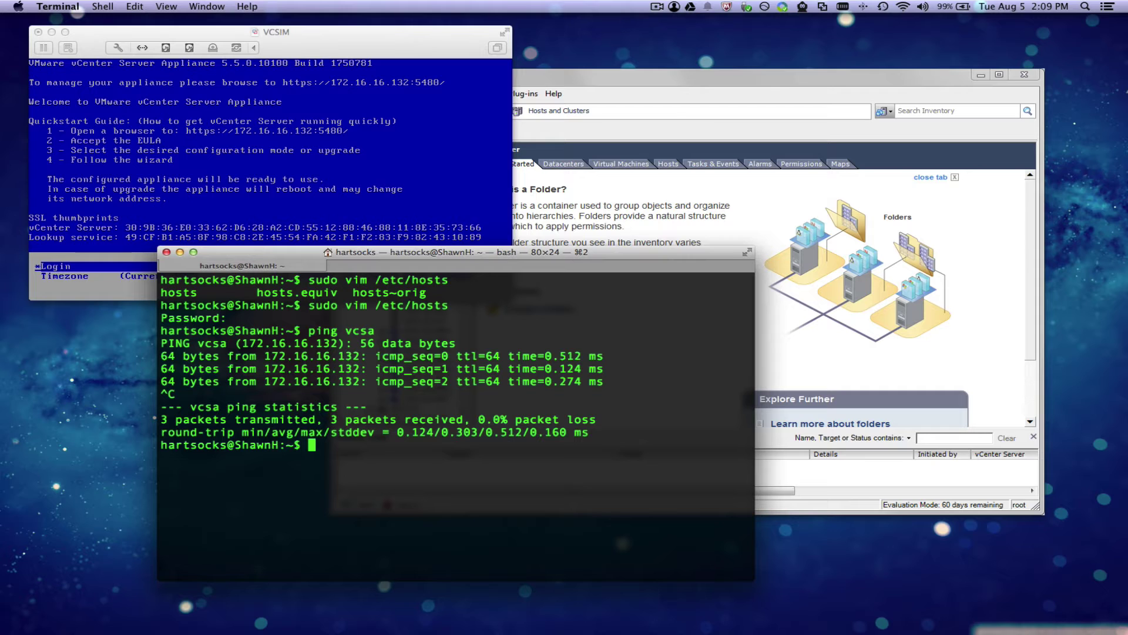